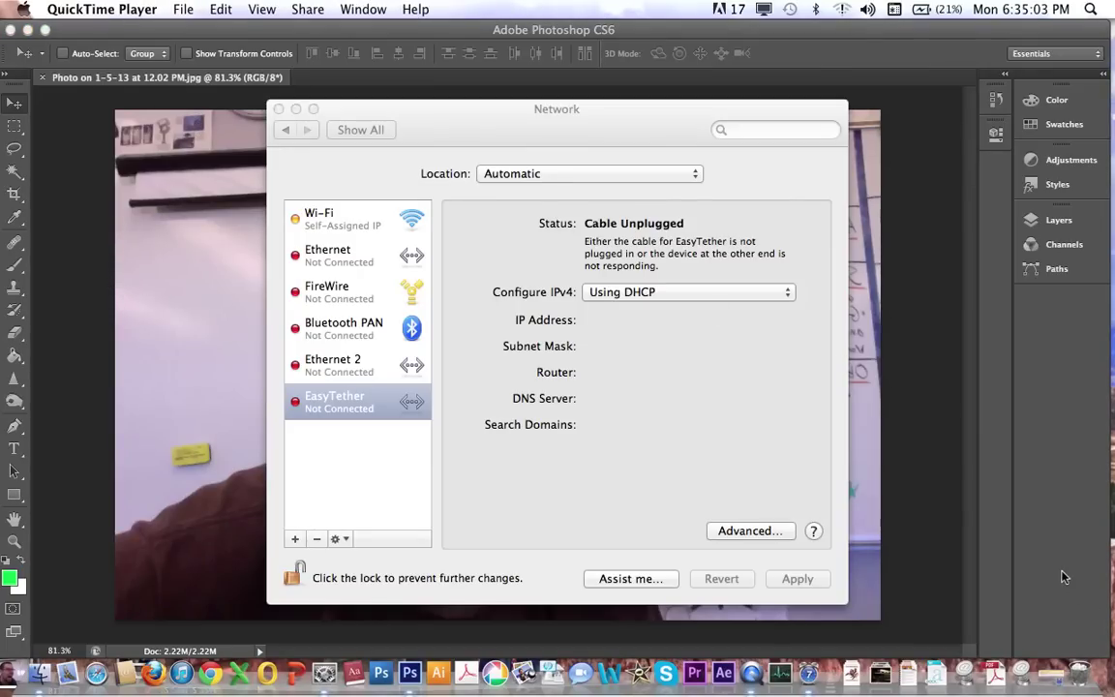
# Close Network preferences and bring Photoshop forward with the webcam photo showing.
pyautogui.click(1063, 574)
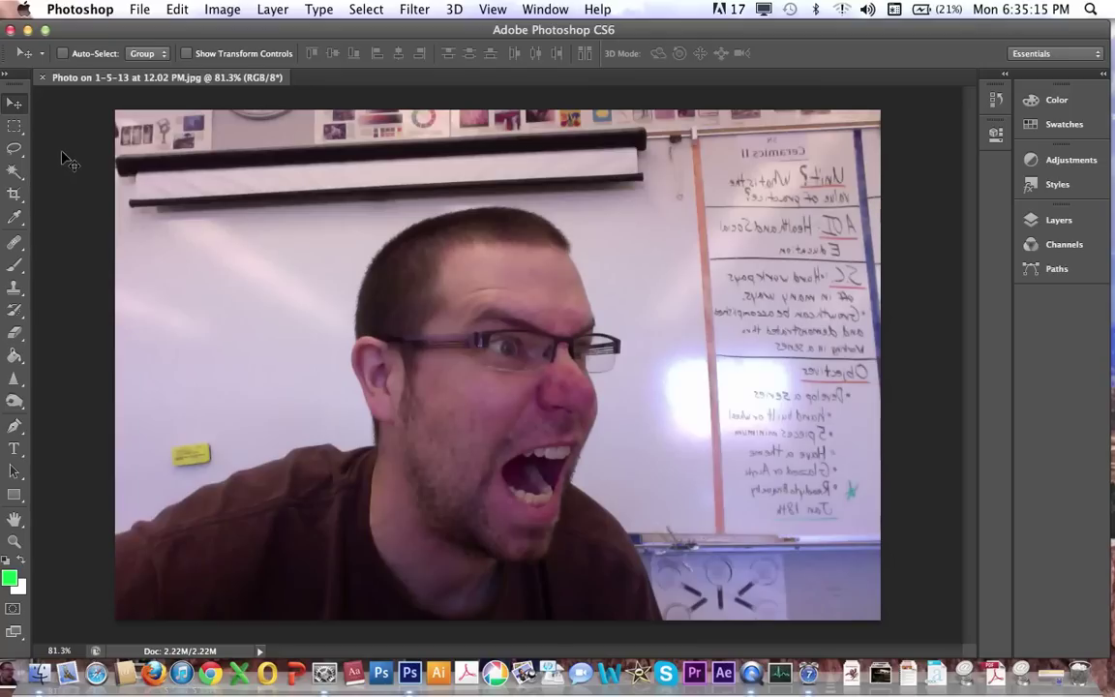
pyautogui.click(14, 127)
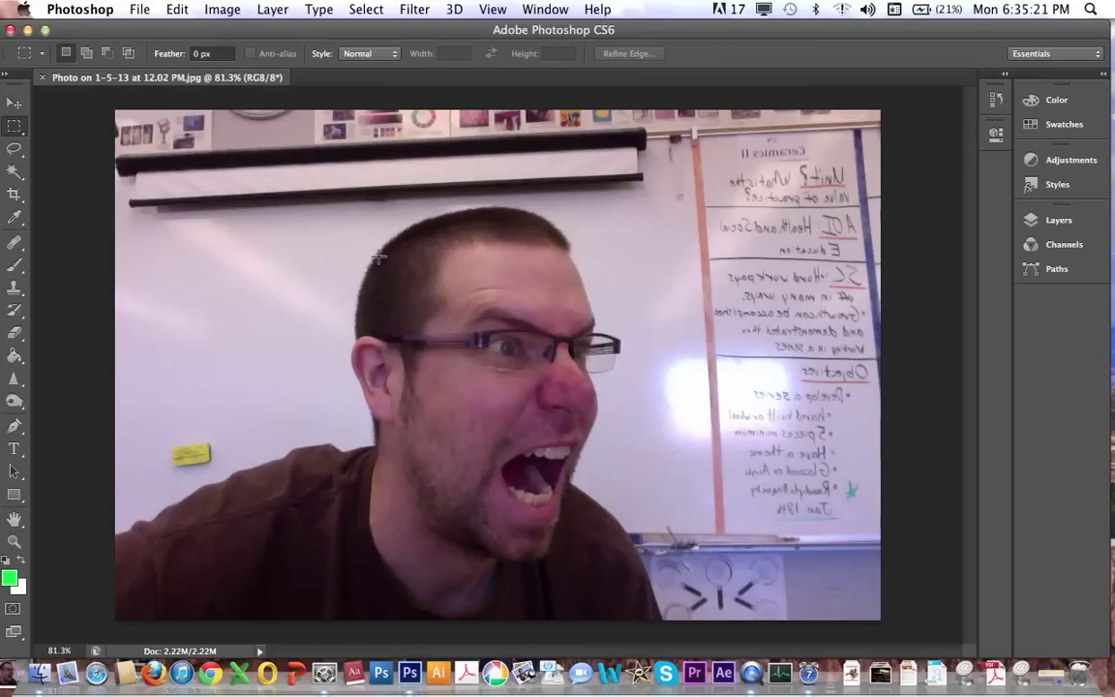
pyautogui.moveTo(294, 184); pyautogui.dragTo(692, 578)
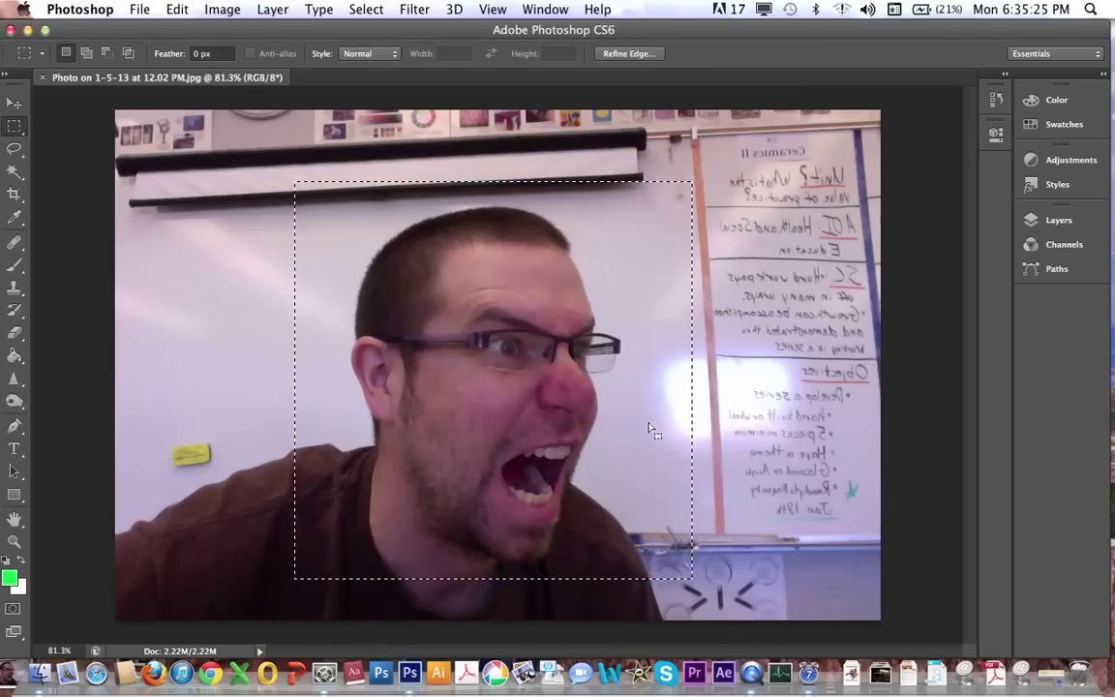
pyautogui.click(16, 103)
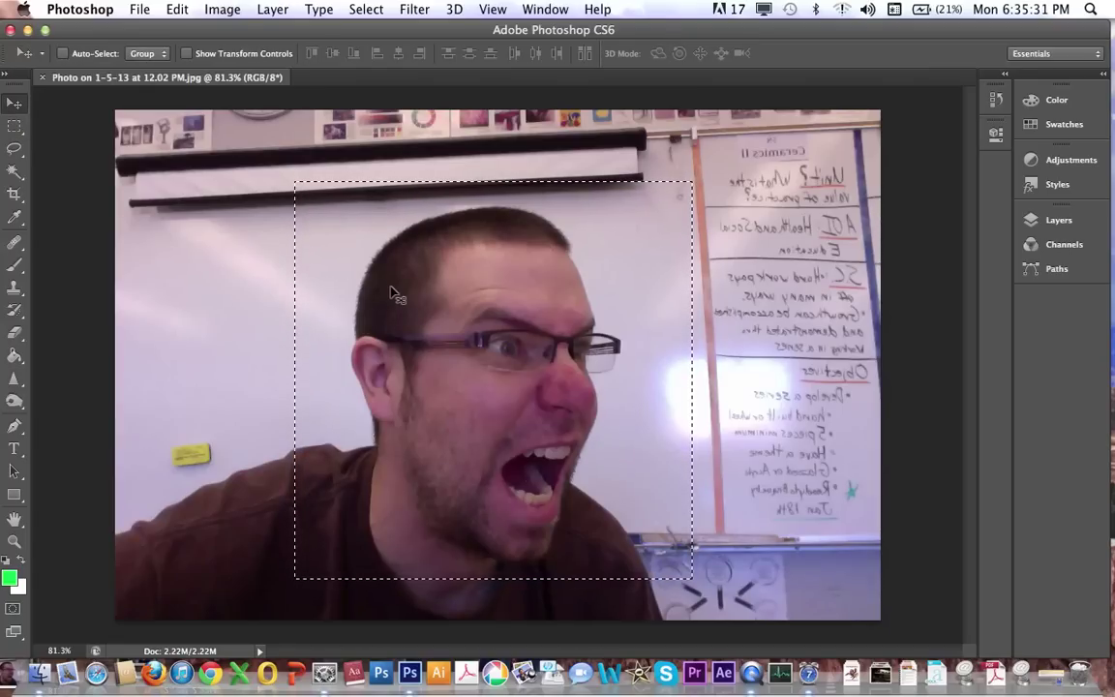
pyautogui.moveTo(393, 292); pyautogui.dragTo(480, 327)
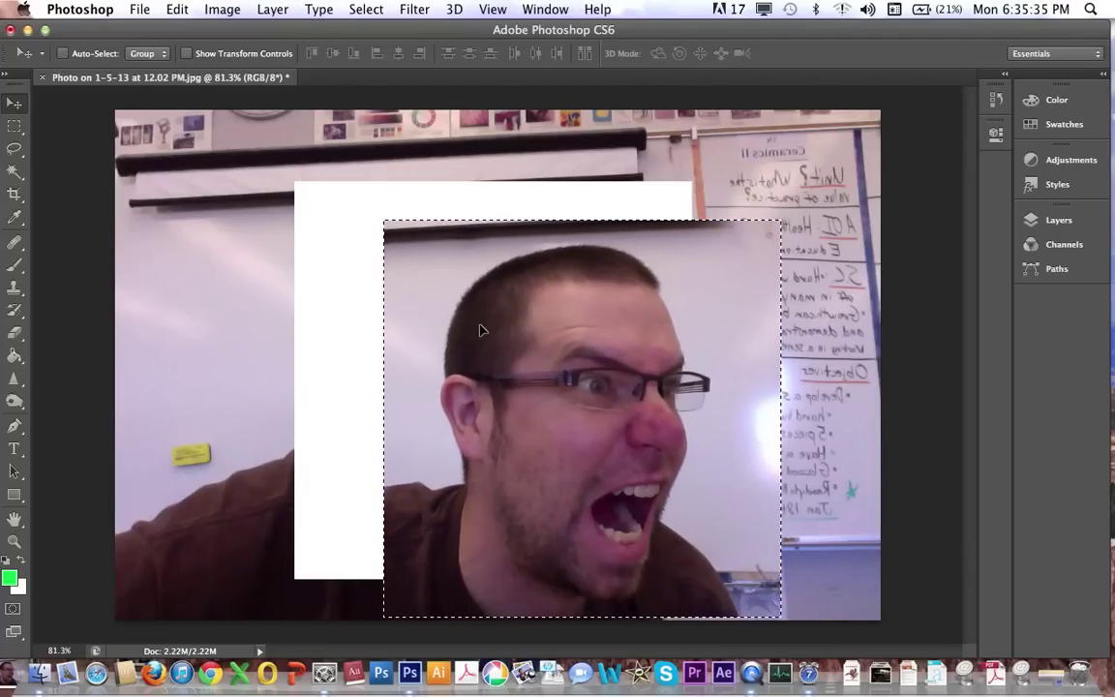
pyautogui.press('super+z')
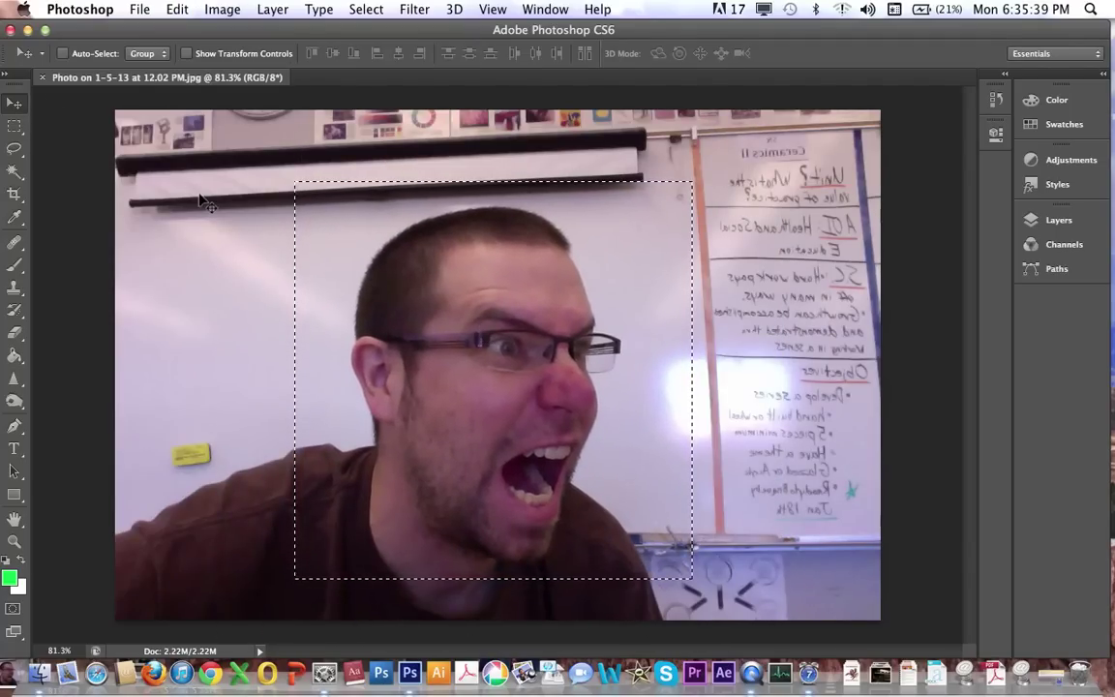
pyautogui.click(377, 9)
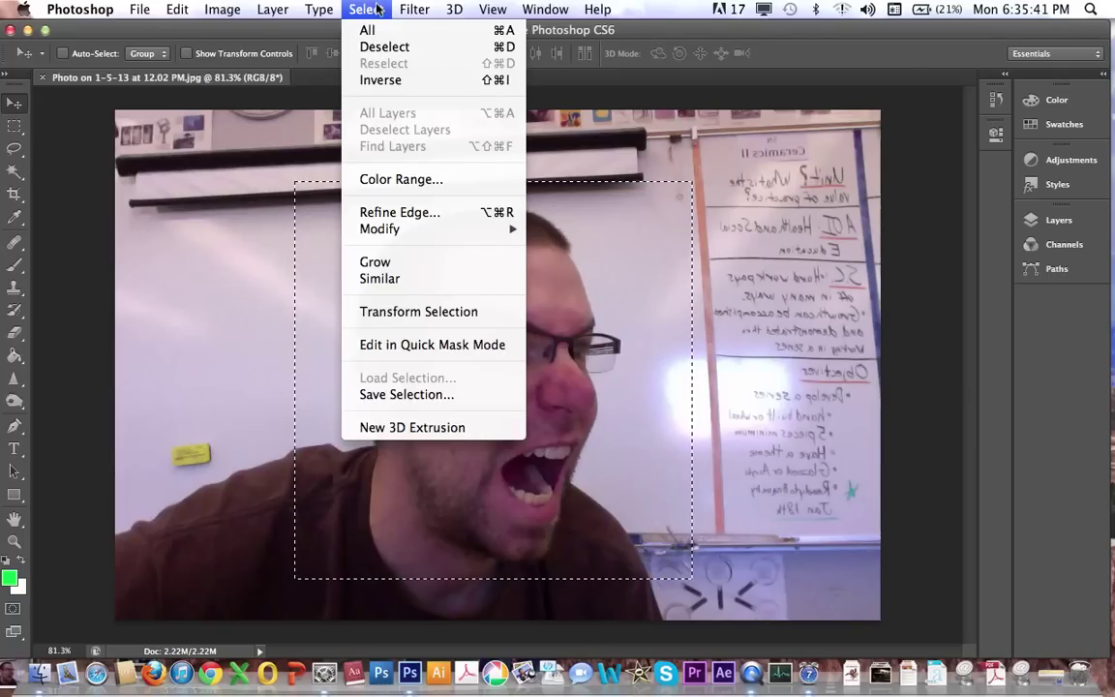
pyautogui.click(378, 48)
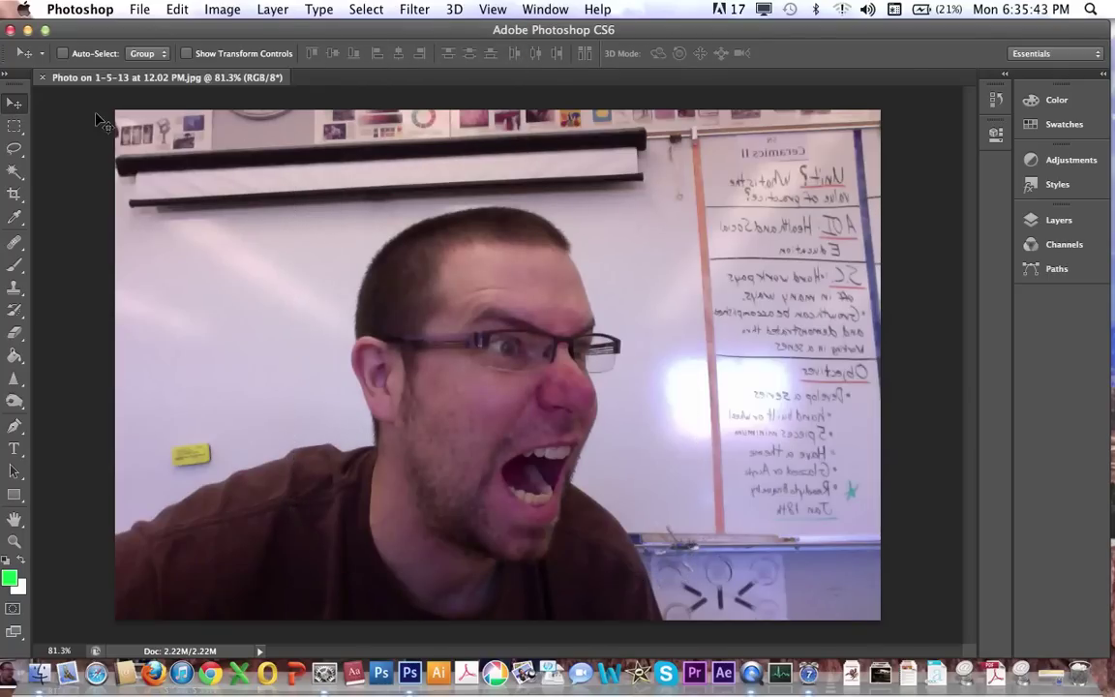
pyautogui.click(15, 126)
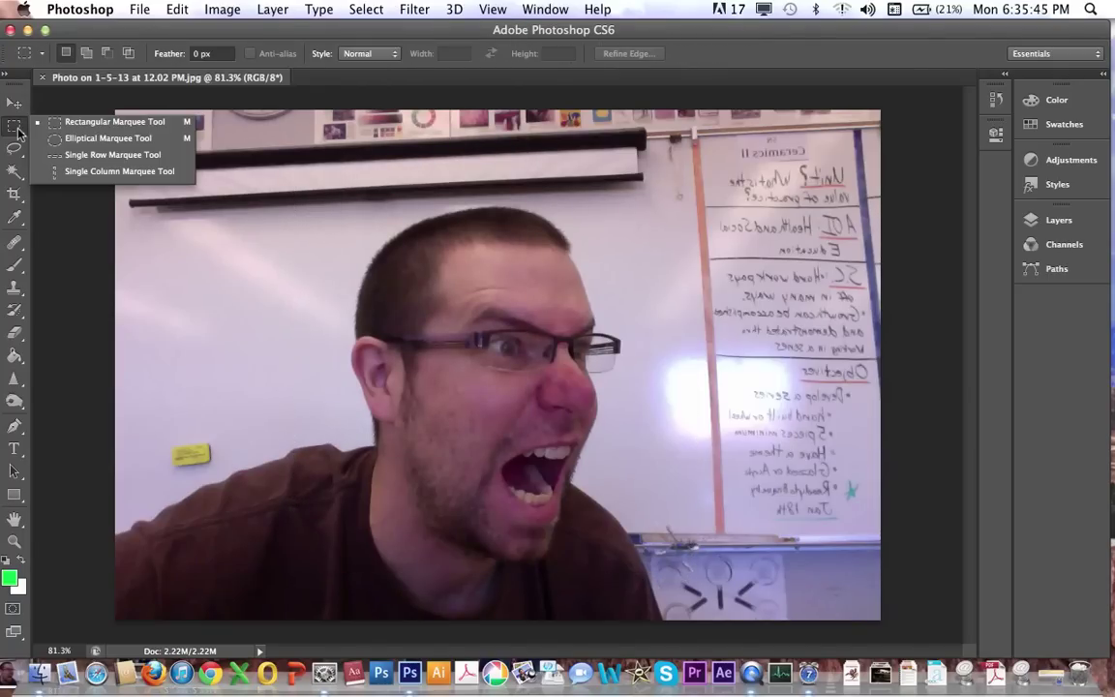
pyautogui.click(97, 141)
pyautogui.moveTo(354, 211); pyautogui.dragTo(622, 567)
pyautogui.press('v')
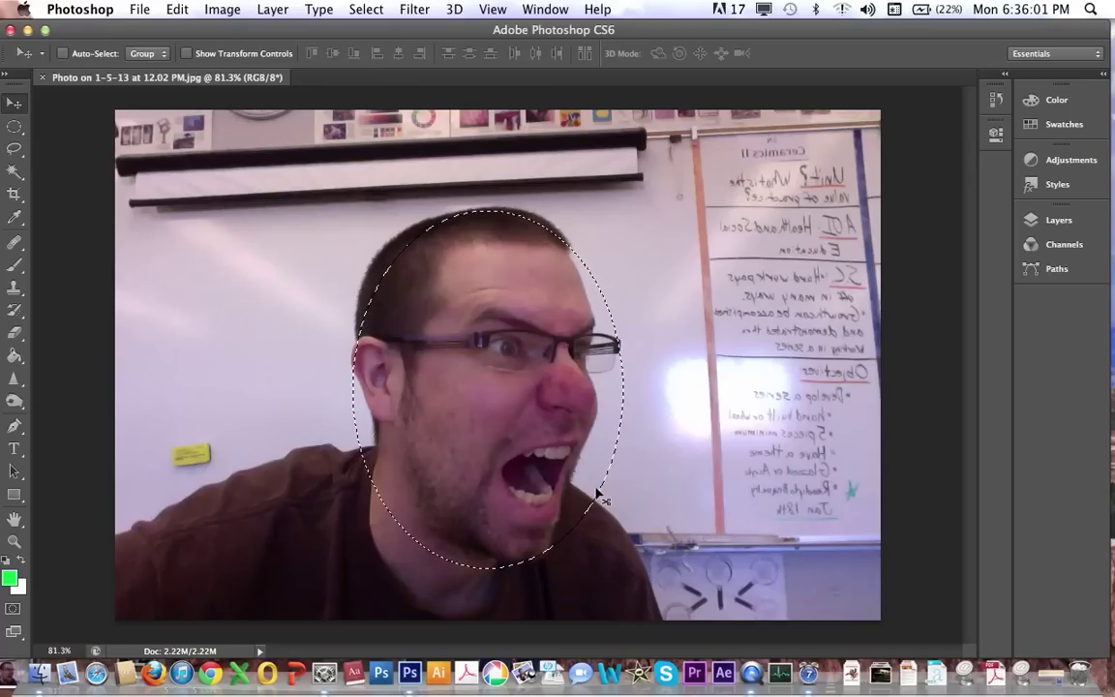
pyautogui.moveTo(490, 393); pyautogui.dragTo(498, 369)
pyautogui.press('super+z')
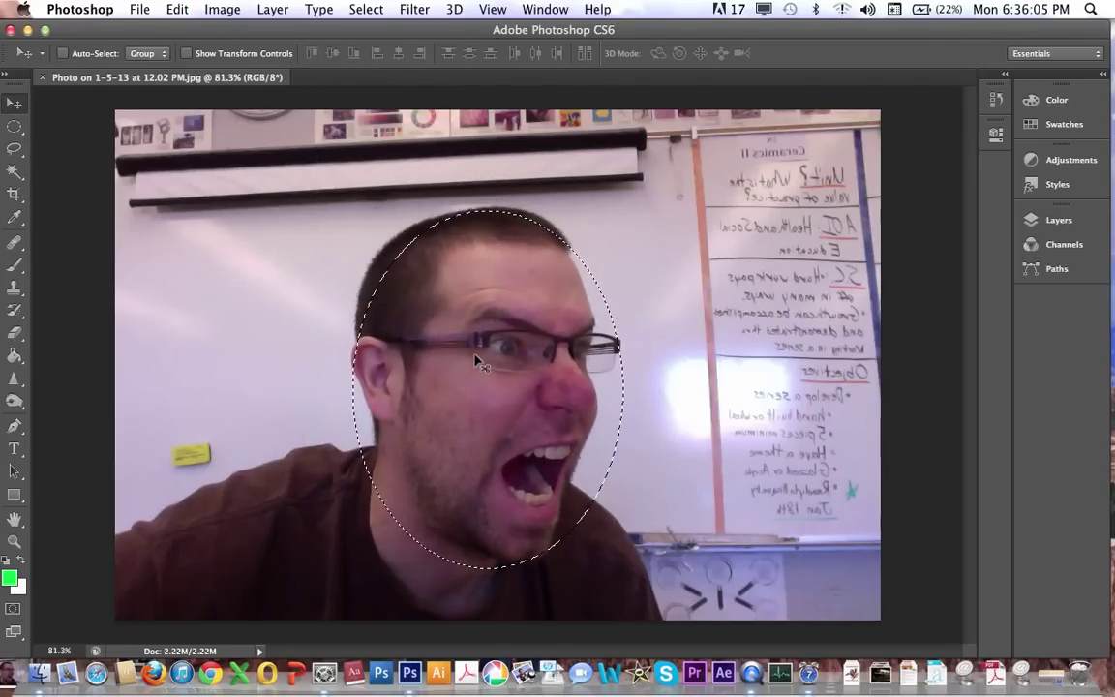
pyautogui.press('super+d')
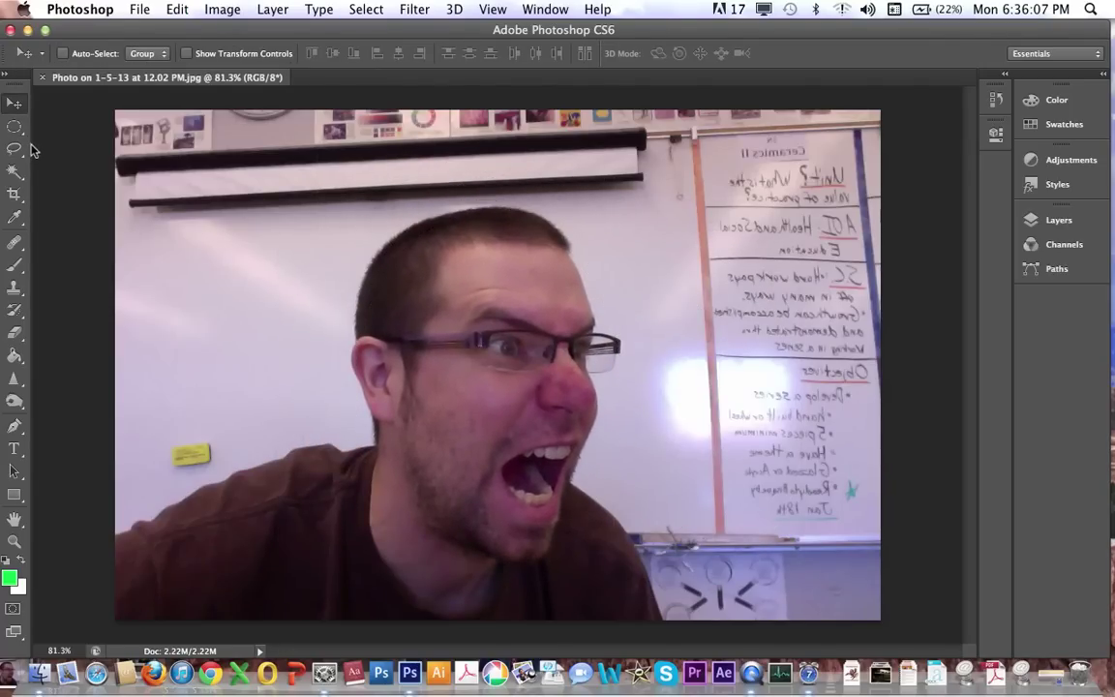
pyautogui.click(16, 130)
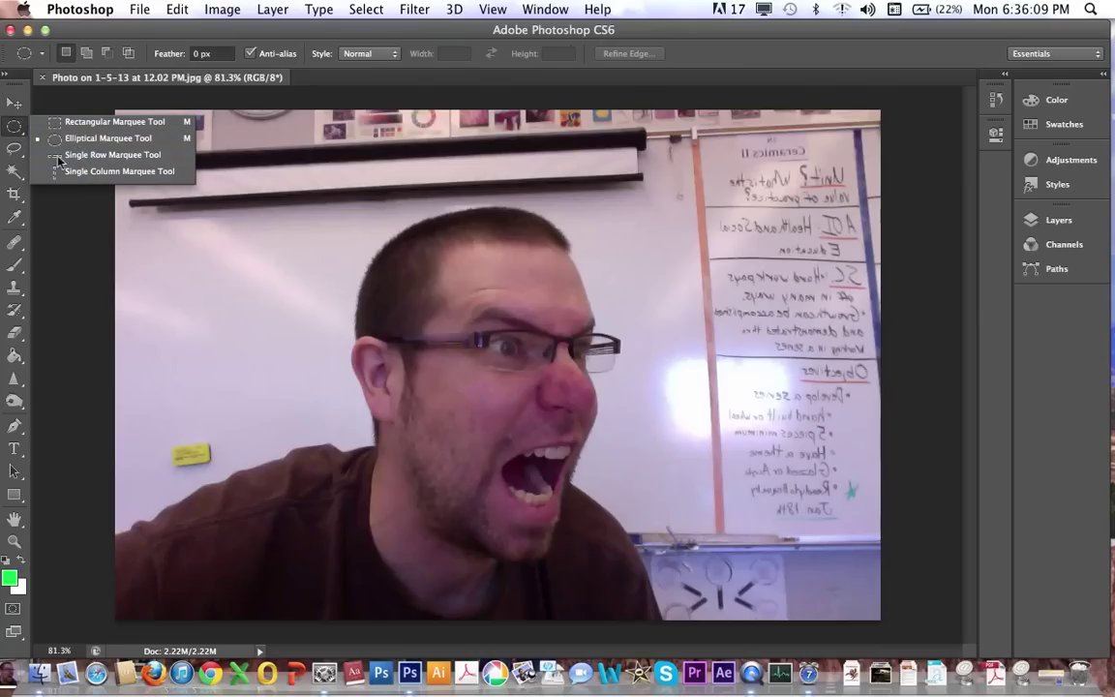
pyautogui.click(10, 125)
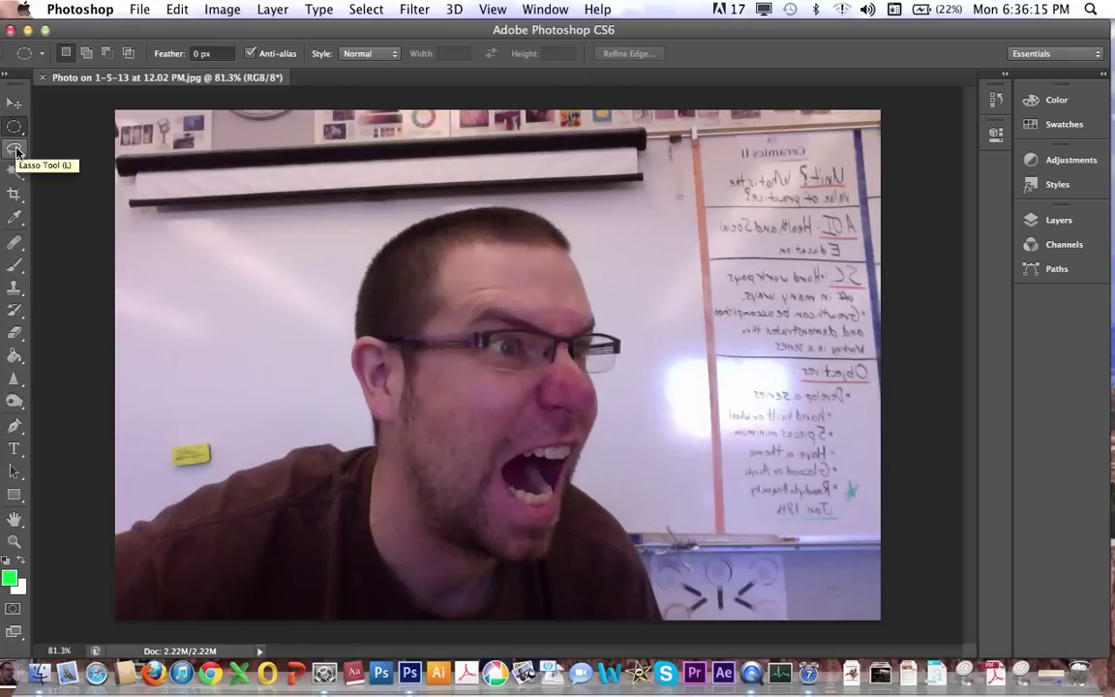
pyautogui.click(15, 149)
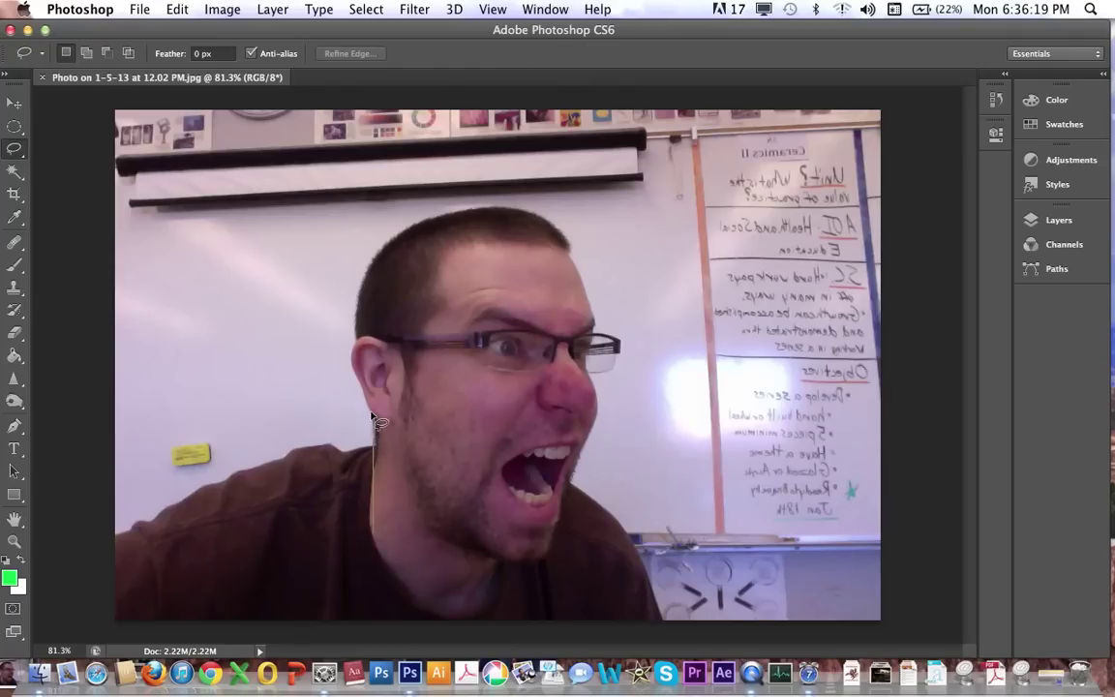
pyautogui.moveTo(371, 414); pyautogui.dragTo(357, 374)
pyautogui.moveTo(371, 272)
pyautogui.mouseDown()
pyautogui.moveTo(392, 242)
pyautogui.moveTo(433, 221)
pyautogui.mouseUp()
pyautogui.moveTo(559, 236)
pyautogui.mouseDown()
pyautogui.moveTo(587, 278)
pyautogui.moveTo(597, 333)
pyautogui.moveTo(625, 351)
pyautogui.mouseUp()
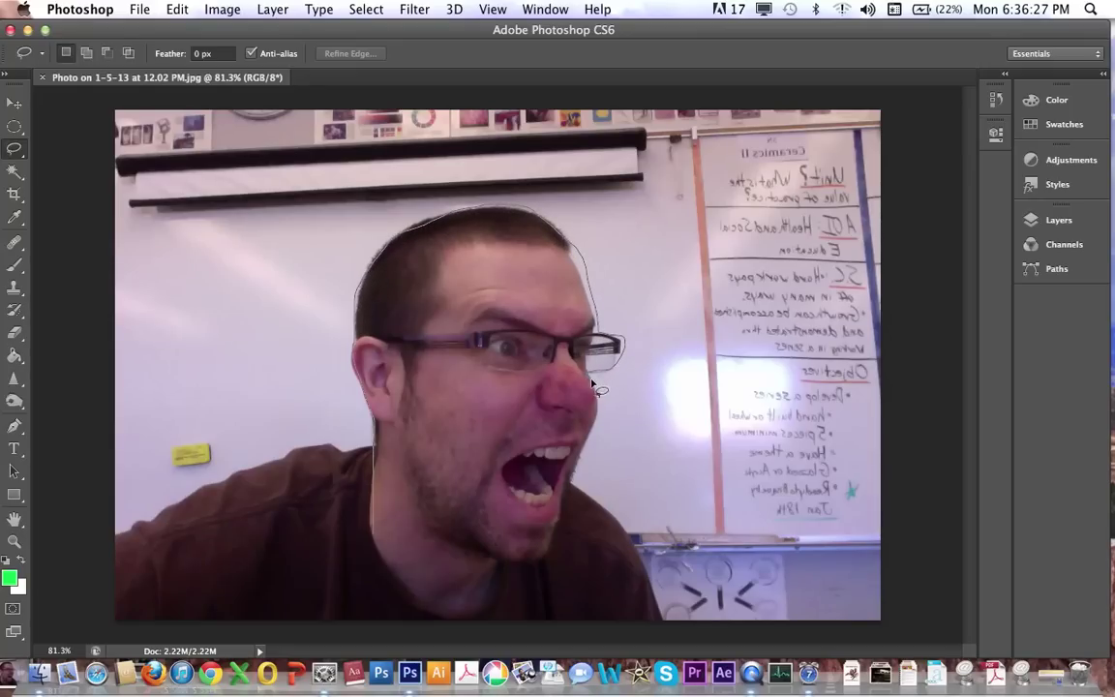
pyautogui.moveTo(588, 474); pyautogui.dragTo(574, 497)
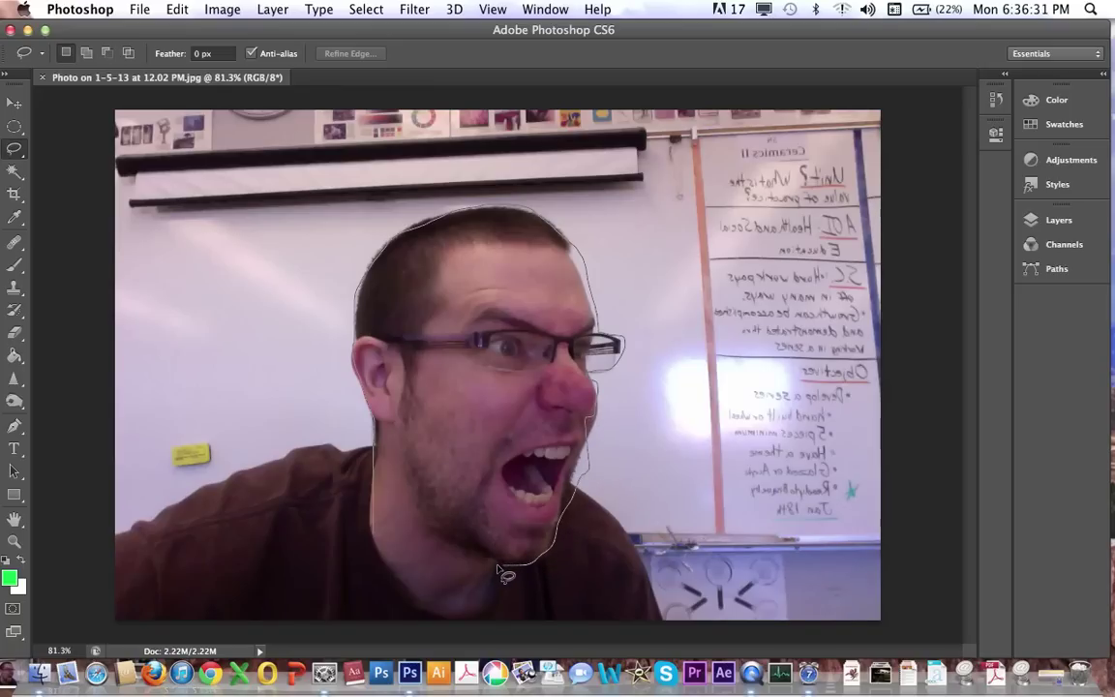
pyautogui.moveTo(375, 531); pyautogui.dragTo(376, 532)
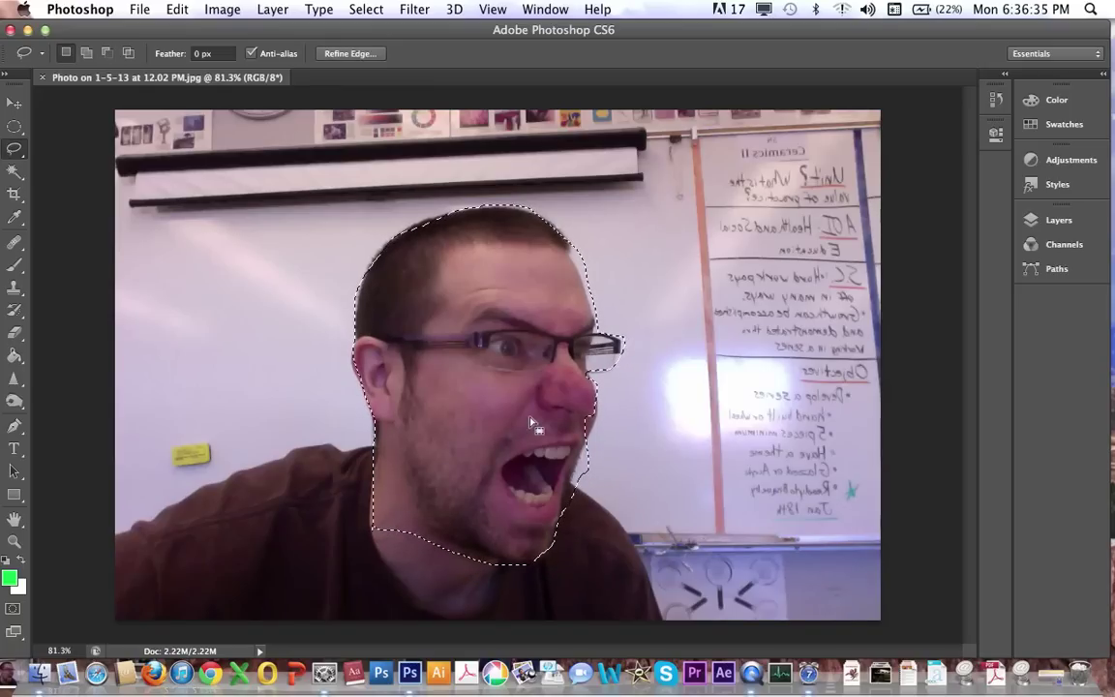
pyautogui.click(16, 107)
pyautogui.press('r')
pyautogui.moveTo(58, 108); pyautogui.dragTo(165, 109)
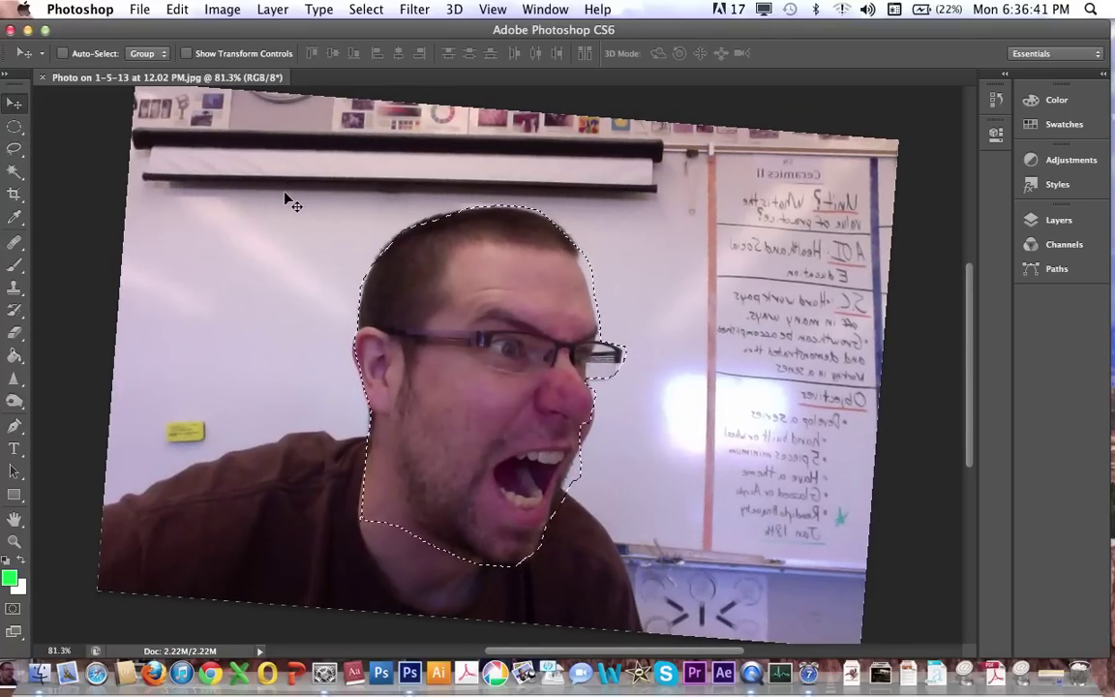
pyautogui.moveTo(291, 188); pyautogui.dragTo(287, 201)
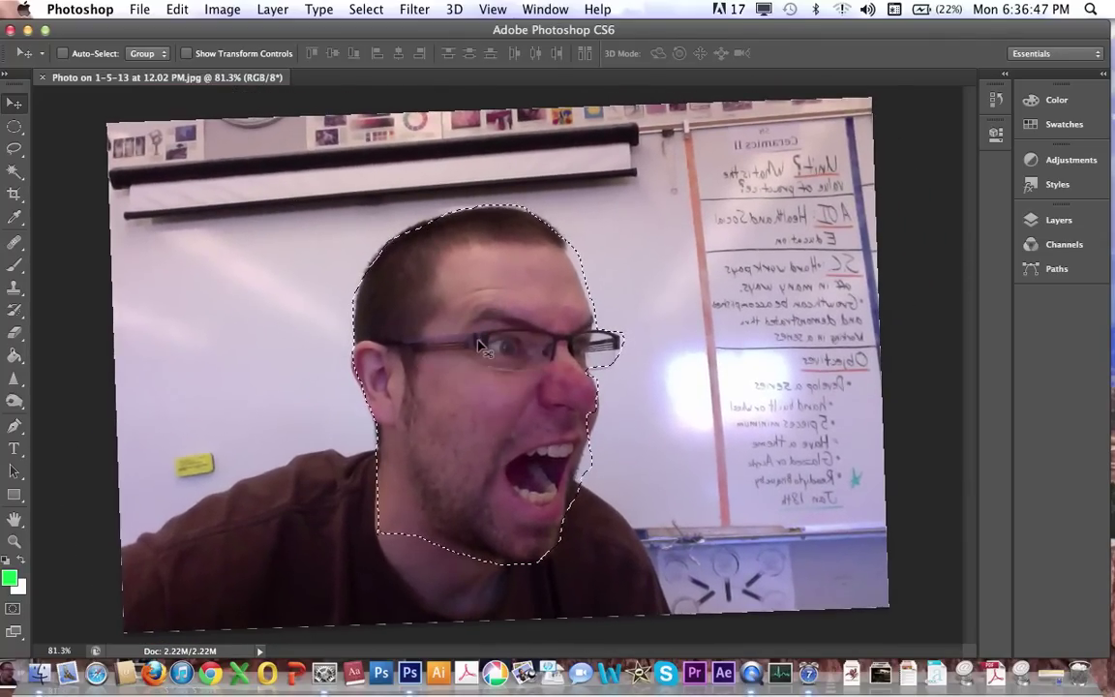
pyautogui.moveTo(392, 293); pyautogui.dragTo(566, 300)
pyautogui.press('super+z')
pyautogui.press('super+d')
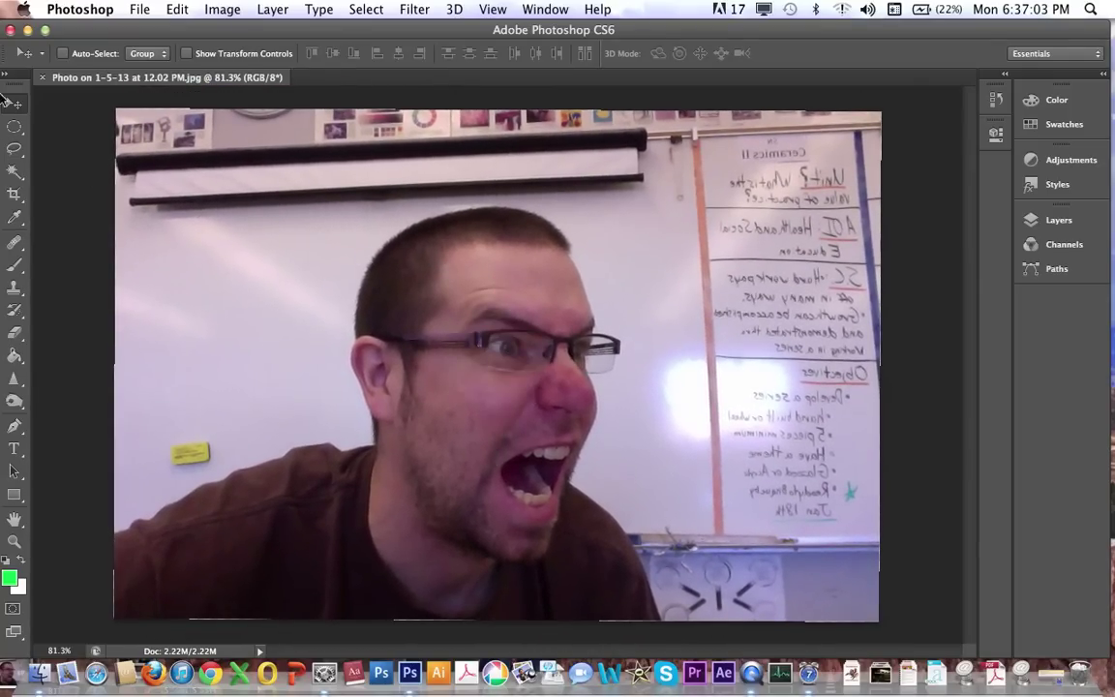
# Magic Wand the white wall, then Shift-add the whiteboard and the light spot.
pyautogui.click(21, 171)
pyautogui.click(23, 171)
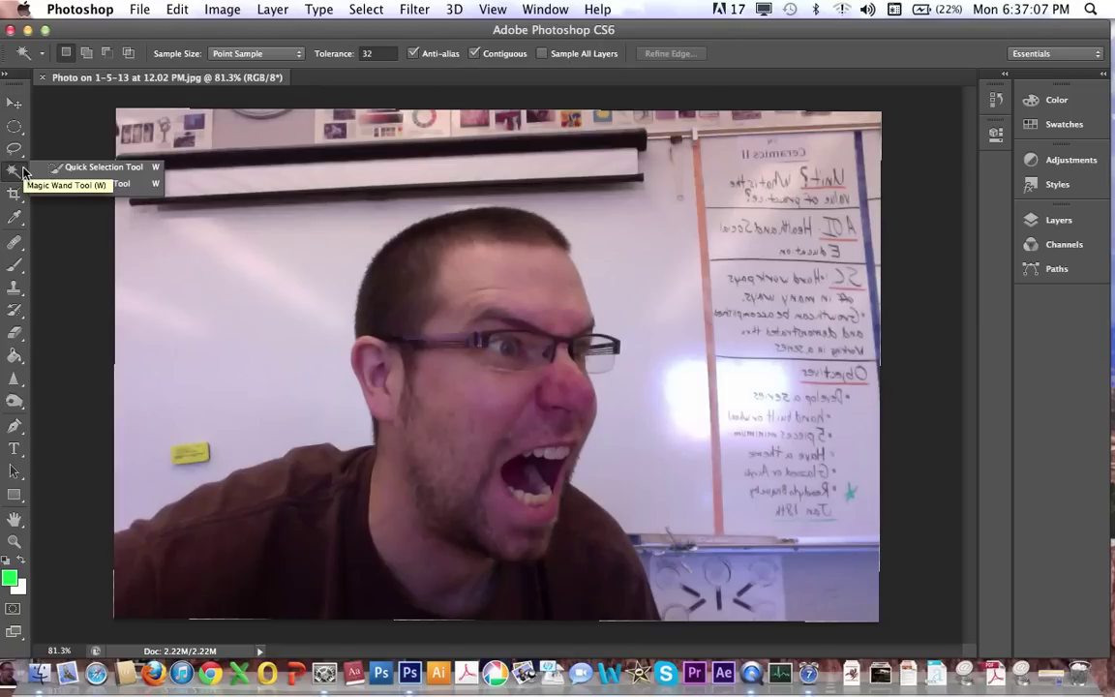
pyautogui.click(137, 189)
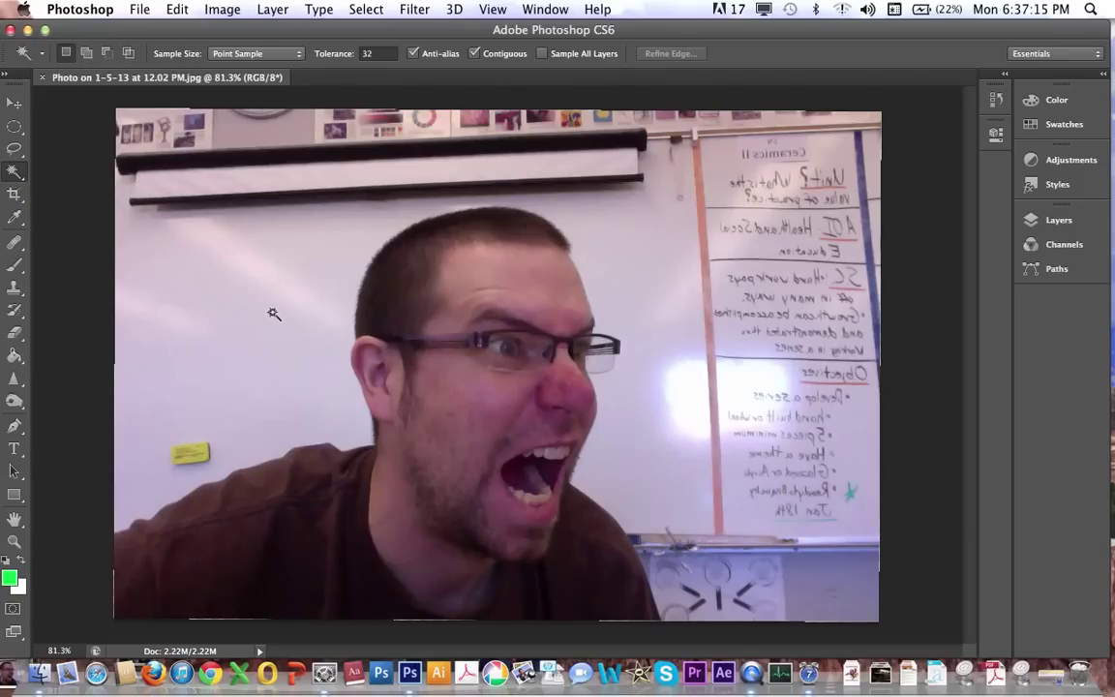
pyautogui.click(336, 276)
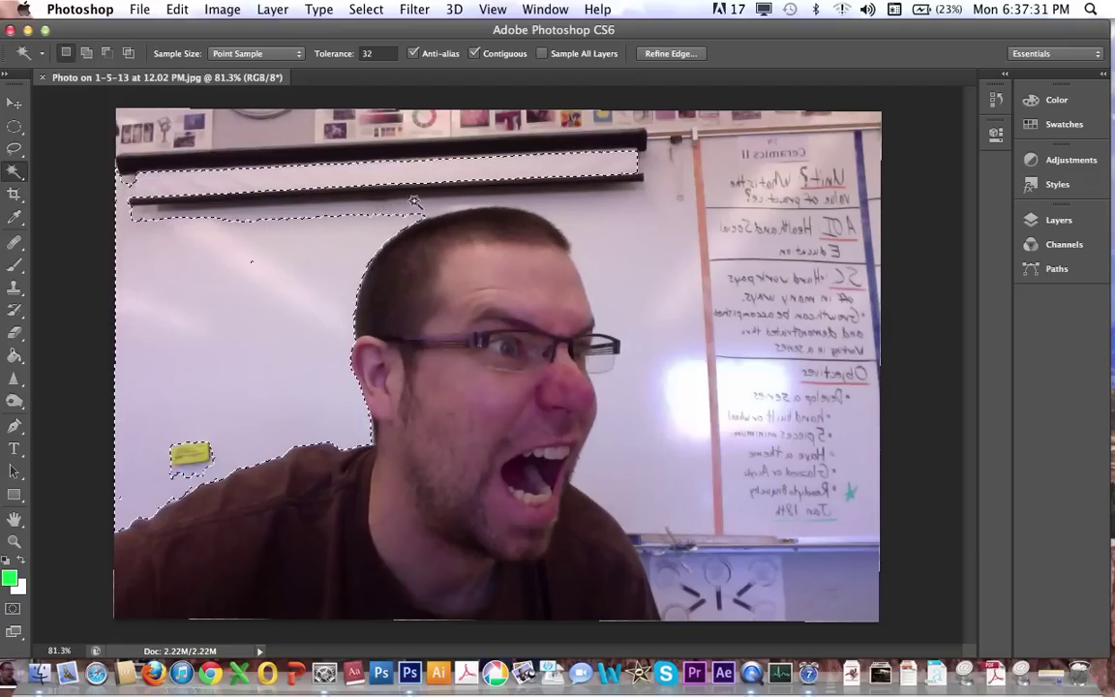
pyautogui.press('shift')
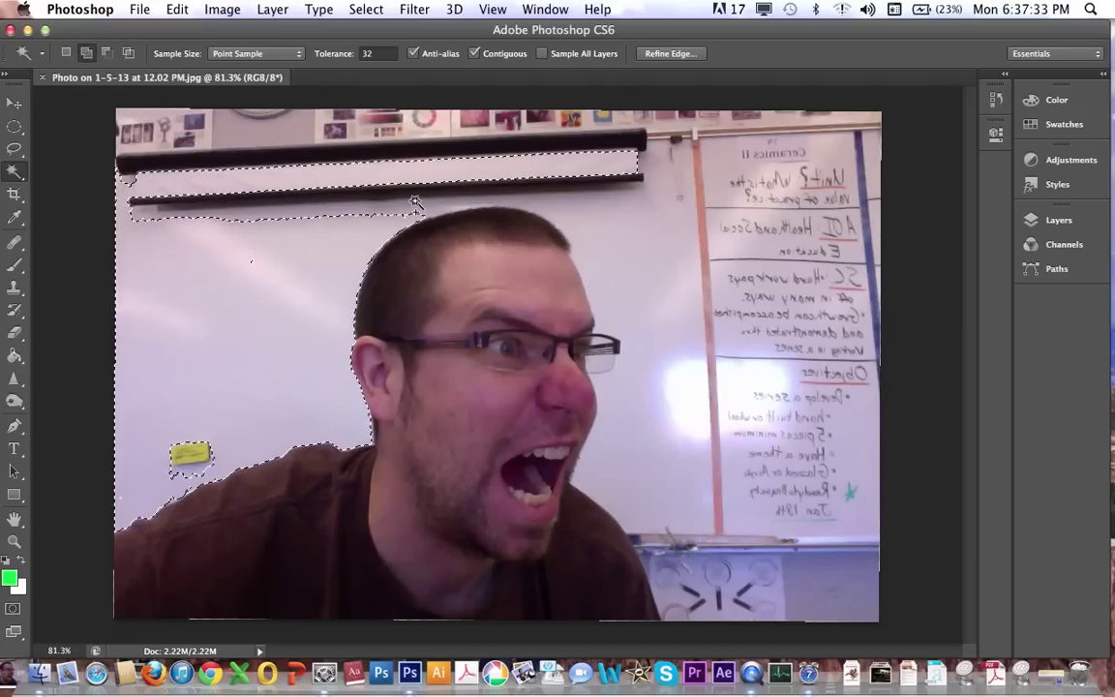
pyautogui.keyDown('shift'); pyautogui.click(622, 224); pyautogui.keyUp('shift')
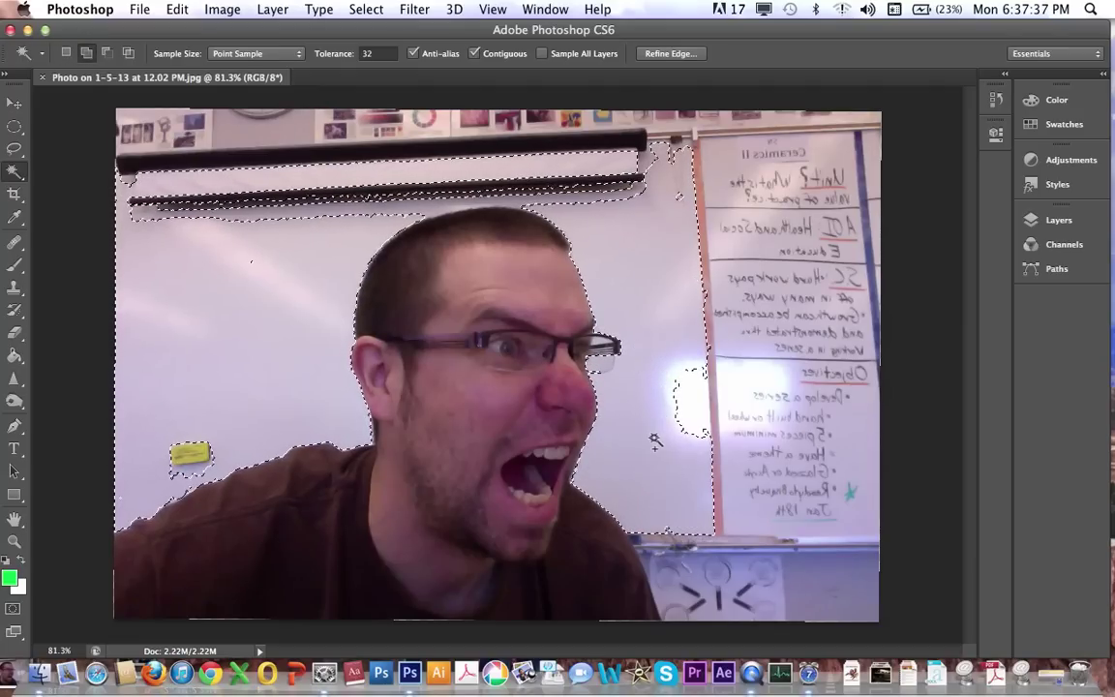
pyautogui.keyDown('shift'); pyautogui.click(689, 398); pyautogui.keyUp('shift')
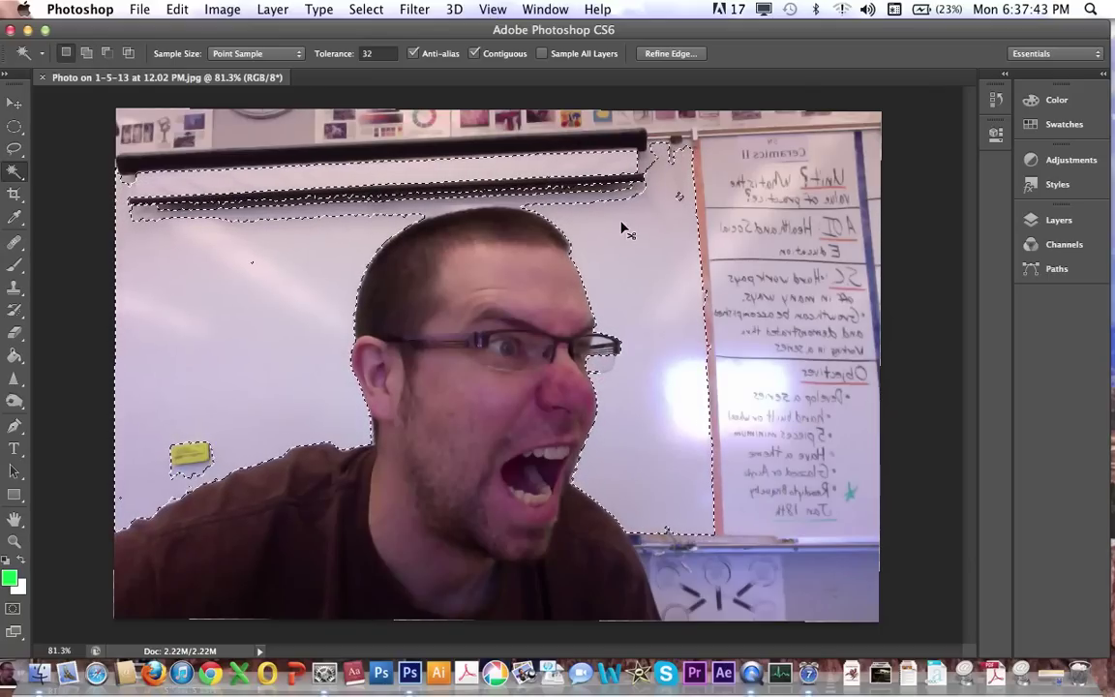
# Deselect and reselect the wall, adding the wall beside the head and the whiteboard glare.
pyautogui.press('super+d')
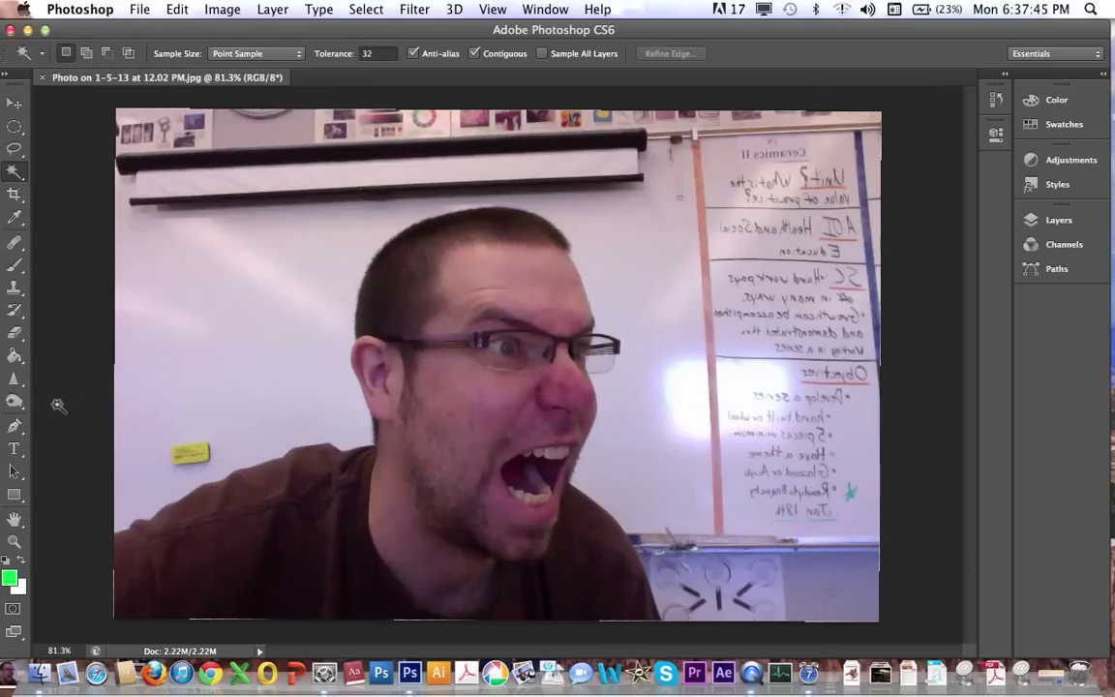
pyautogui.click(268, 399)
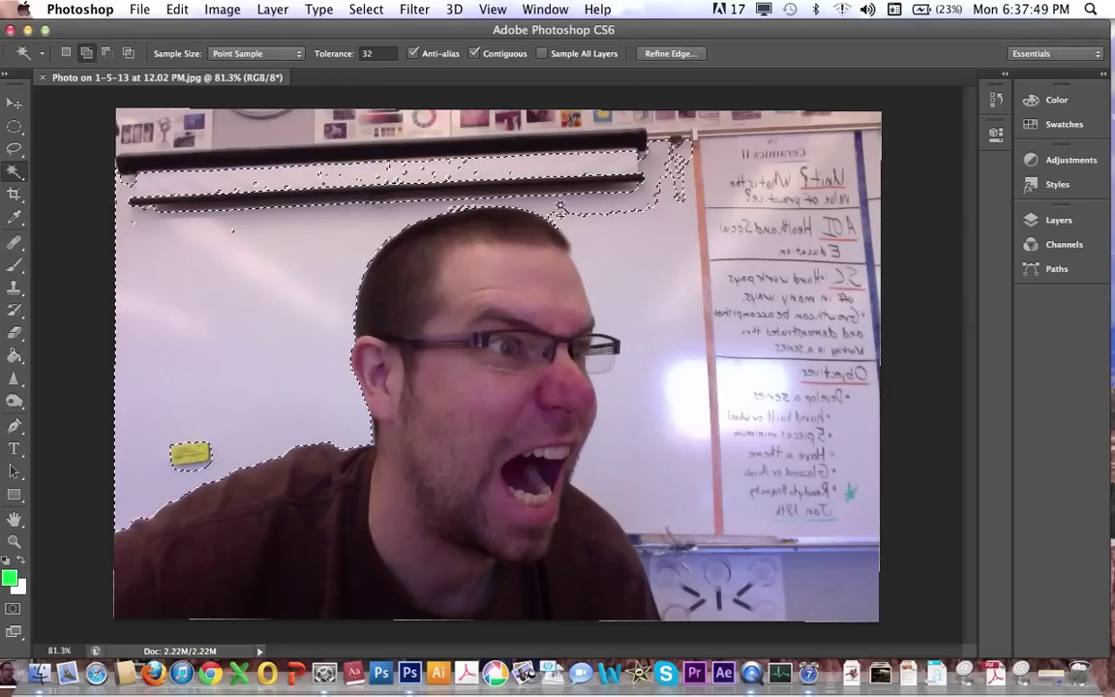
pyautogui.keyDown('shift'); pyautogui.click(679, 312); pyautogui.keyUp('shift')
pyautogui.keyDown('shift'); pyautogui.click(693, 410); pyautogui.keyUp('shift')
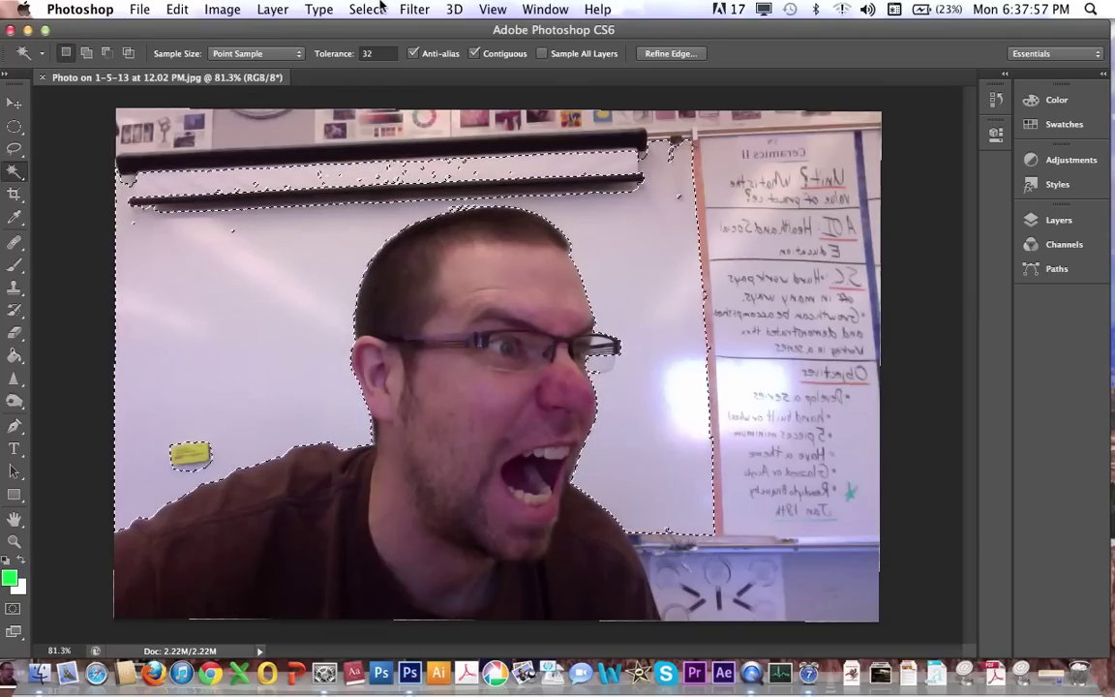
# Apply Select > Inverse so everything but the white wall is selected.
pyautogui.click(374, 10)
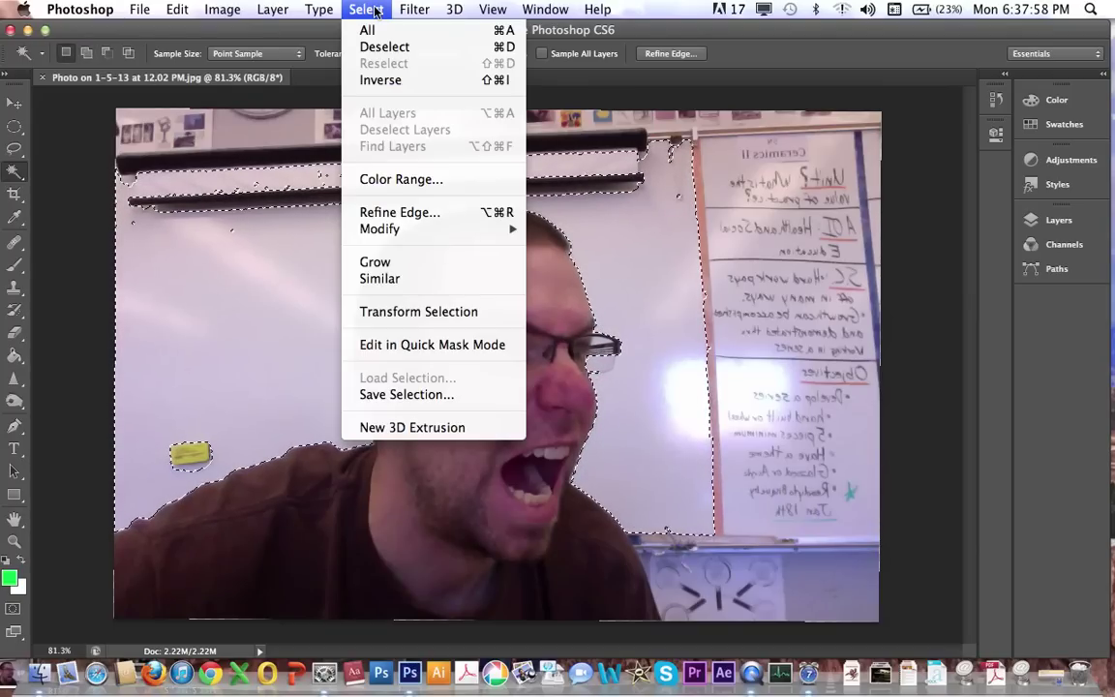
pyautogui.click(392, 83)
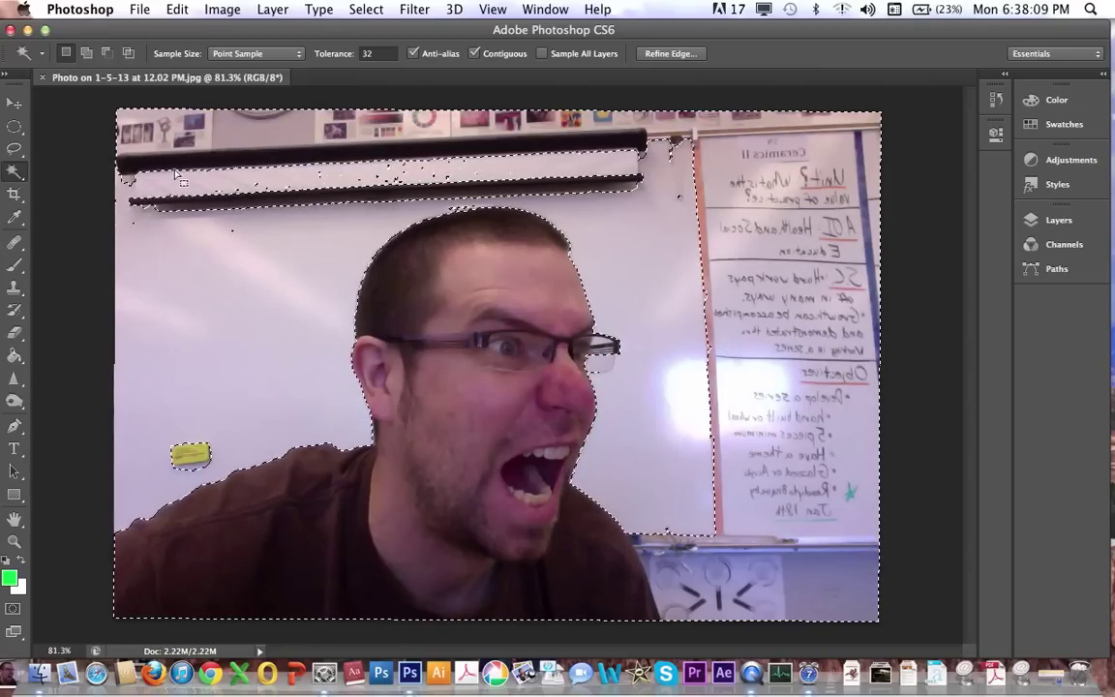
# With the Rectangular Marquee, subtract the whiteboard's lower-right area from the selection.
pyautogui.click(15, 125)
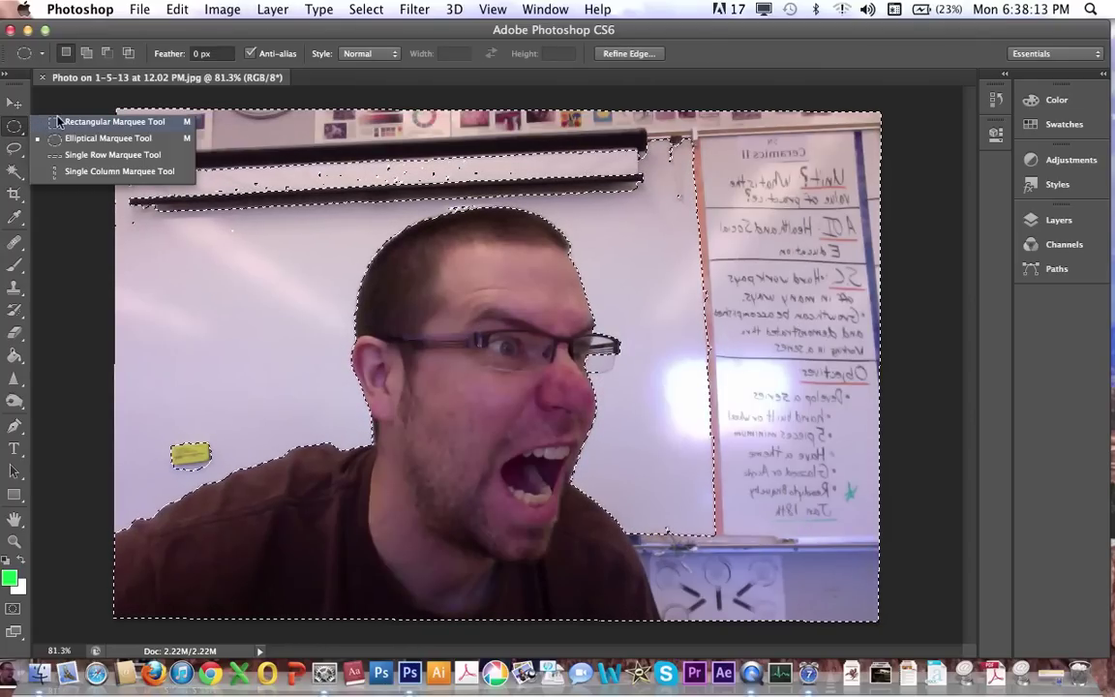
pyautogui.click(60, 121)
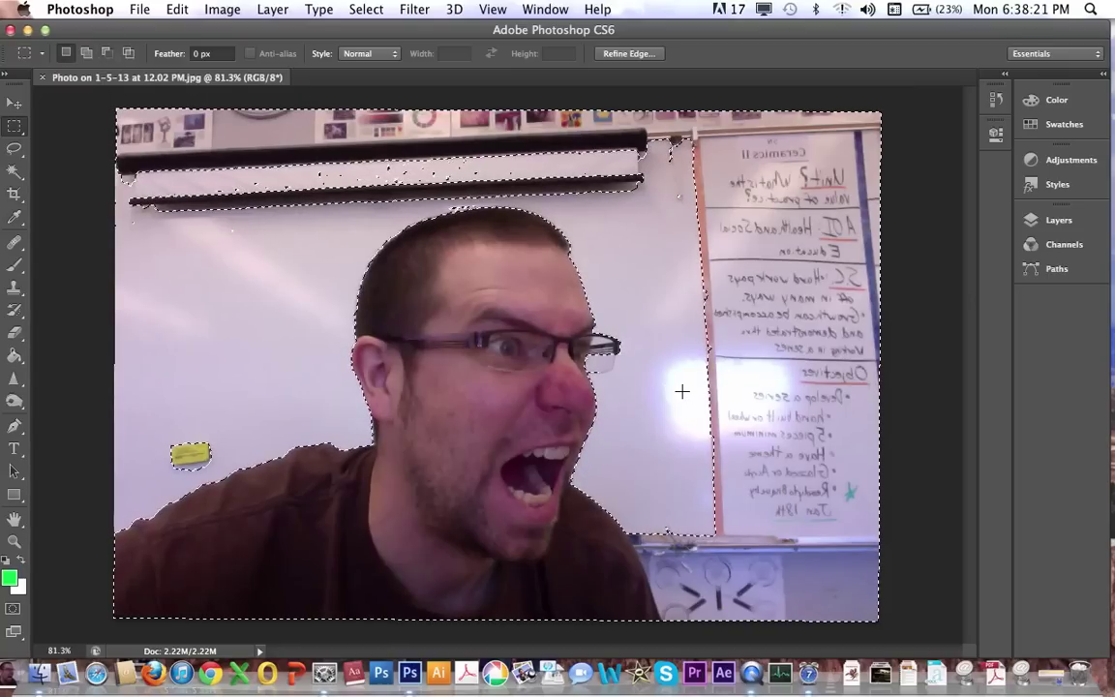
pyautogui.press('alt')
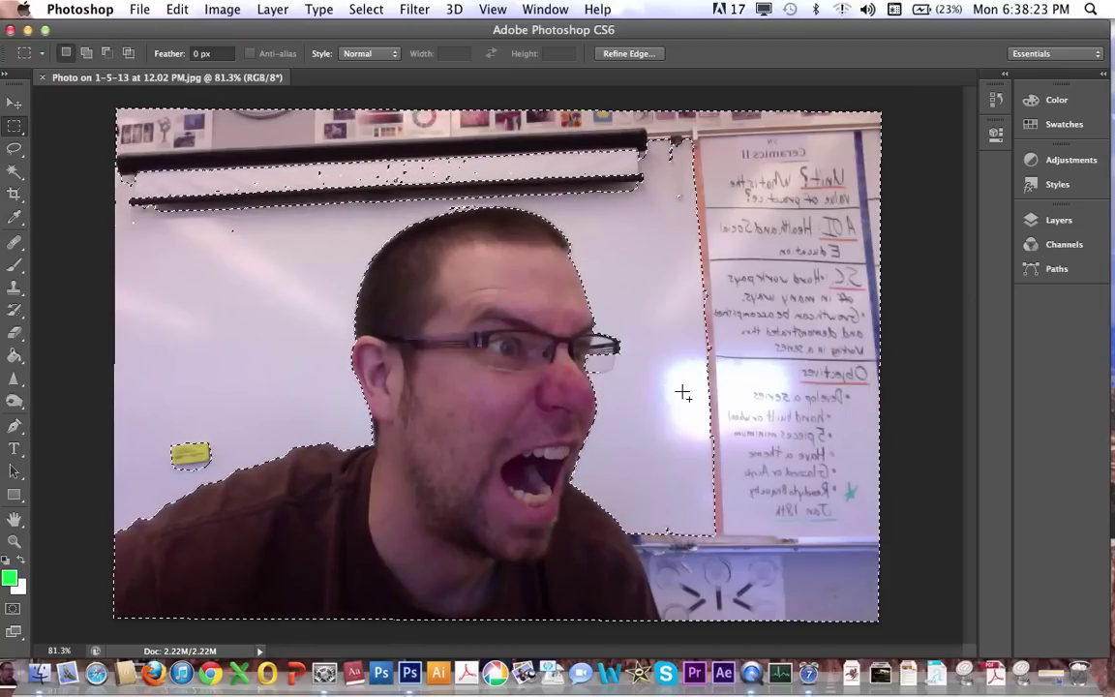
pyautogui.press('shift')
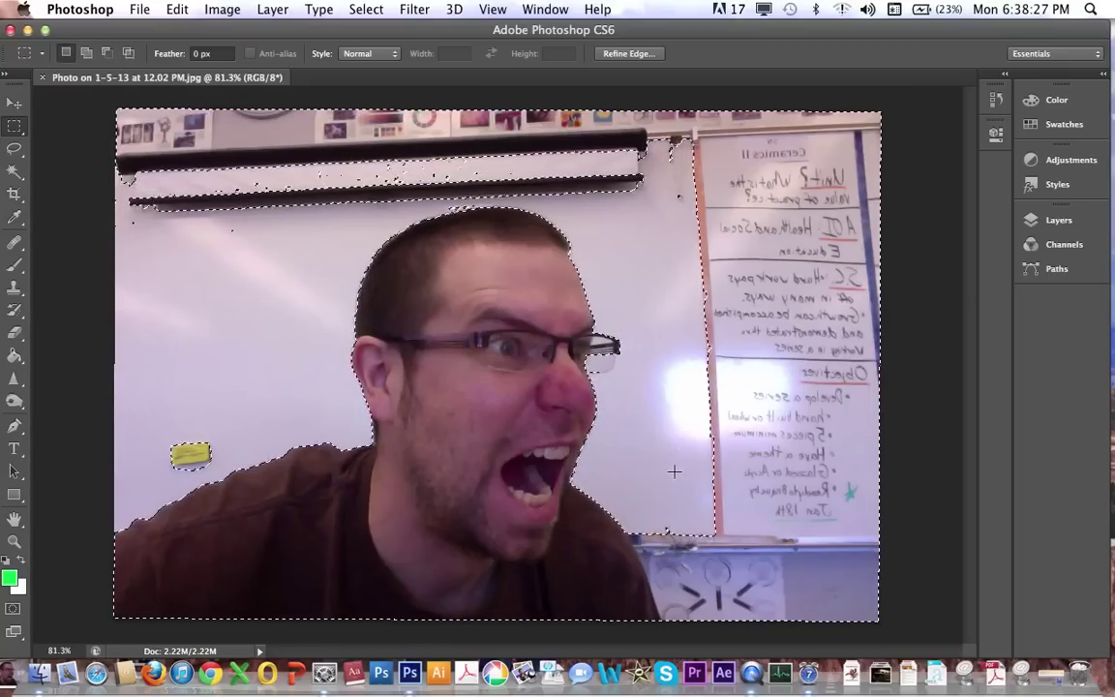
pyautogui.press('alt')
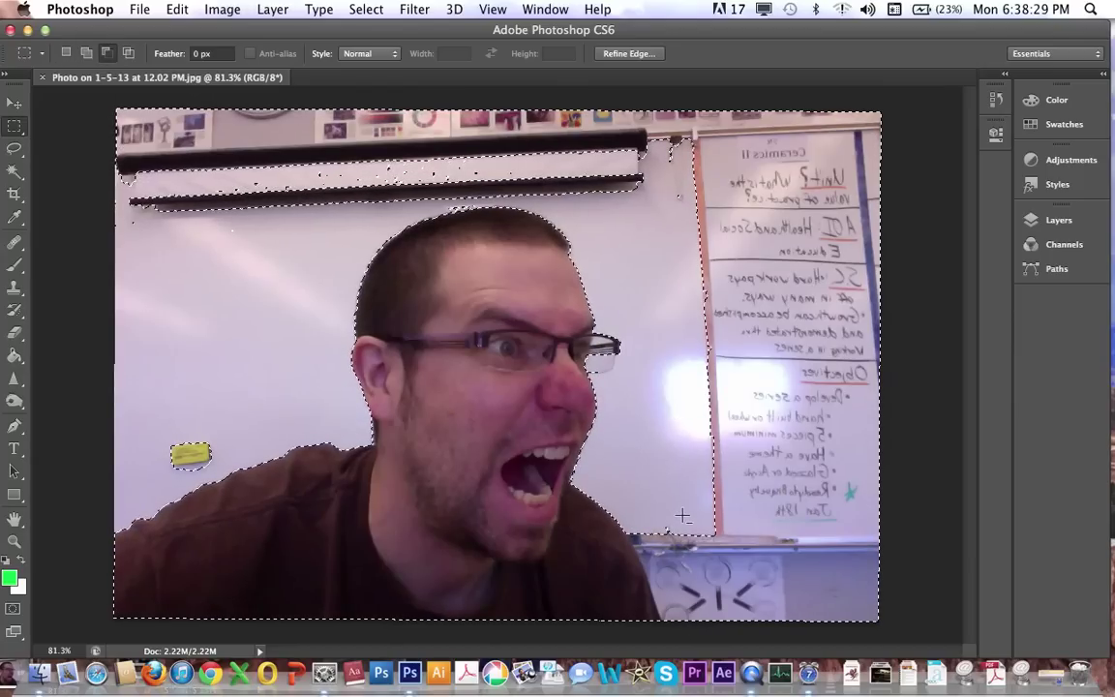
pyautogui.moveTo(684, 517); pyautogui.dragTo(918, 334)
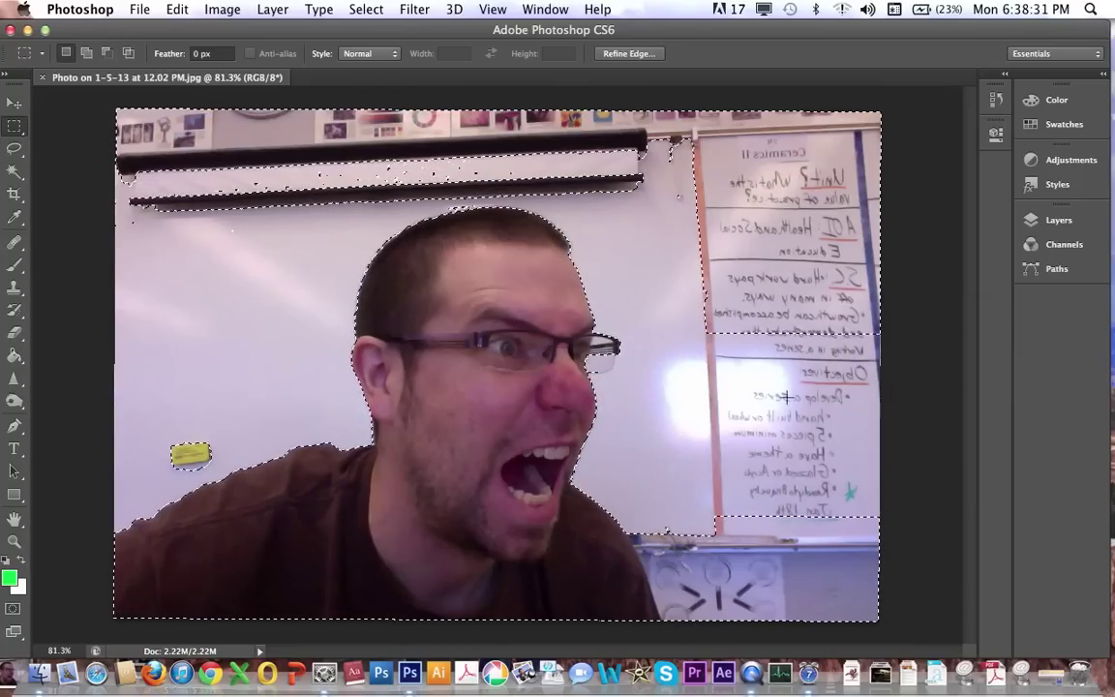
# Subtract the upper whiteboard, projector bars, sliver beneath them, sticky note and lower-right area.
pyautogui.press('alt')
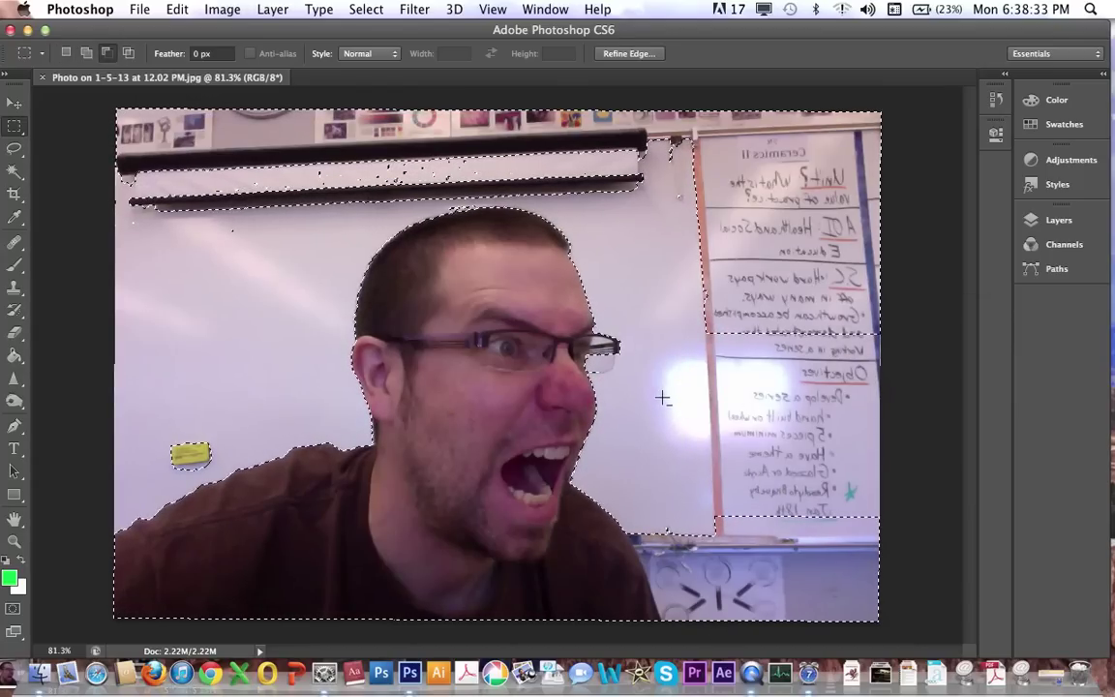
pyautogui.moveTo(663, 397); pyautogui.dragTo(916, 95)
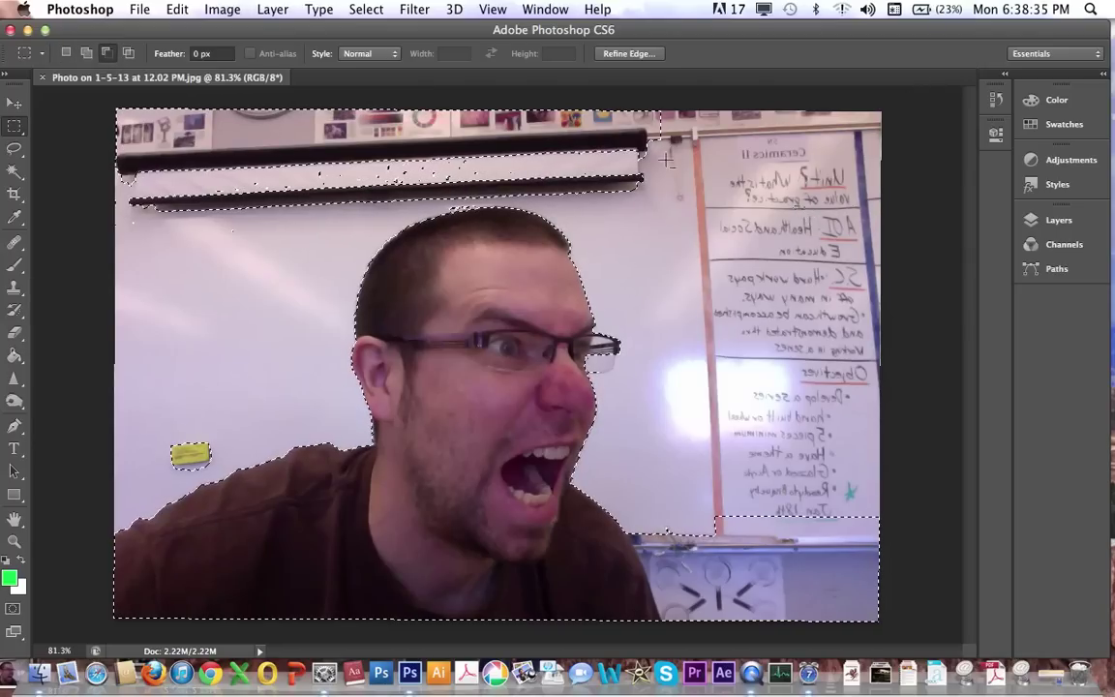
pyautogui.moveTo(666, 205); pyautogui.dragTo(10, 48)
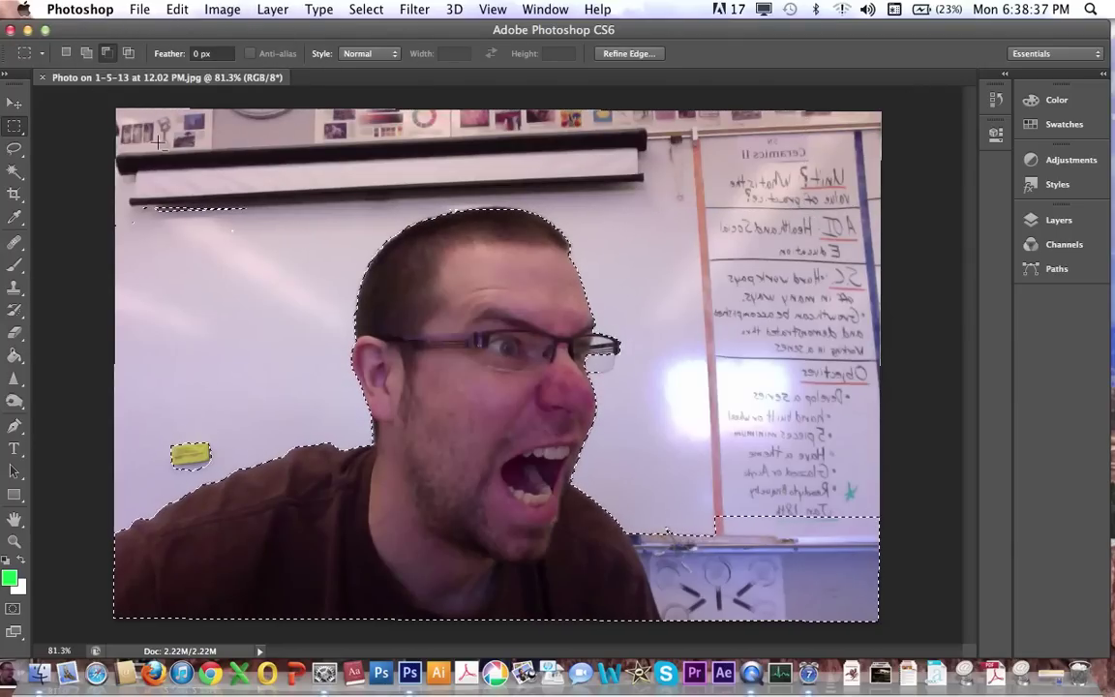
pyautogui.moveTo(131, 174); pyautogui.dragTo(306, 258)
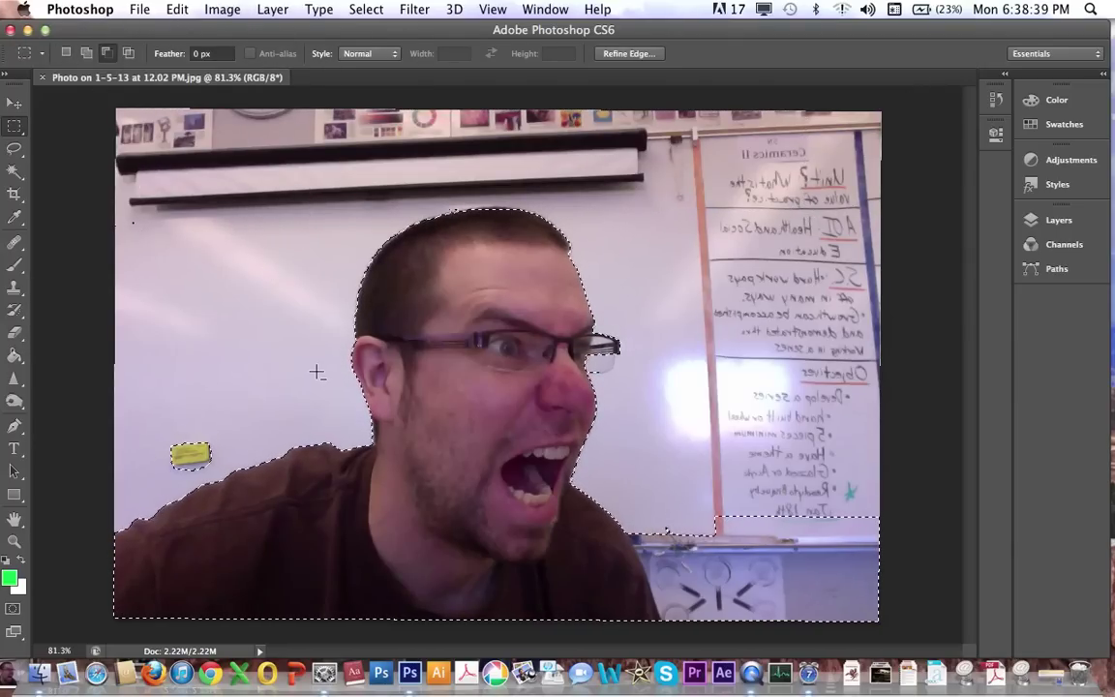
pyautogui.moveTo(218, 431); pyautogui.dragTo(155, 490)
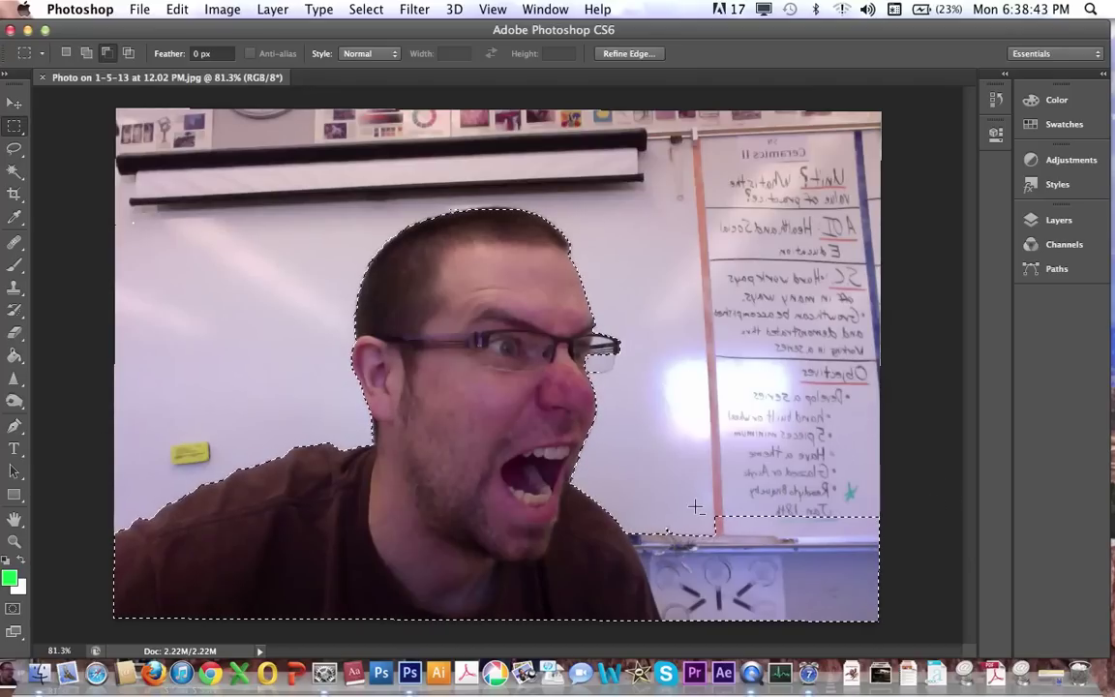
pyautogui.moveTo(690, 510); pyautogui.dragTo(886, 625)
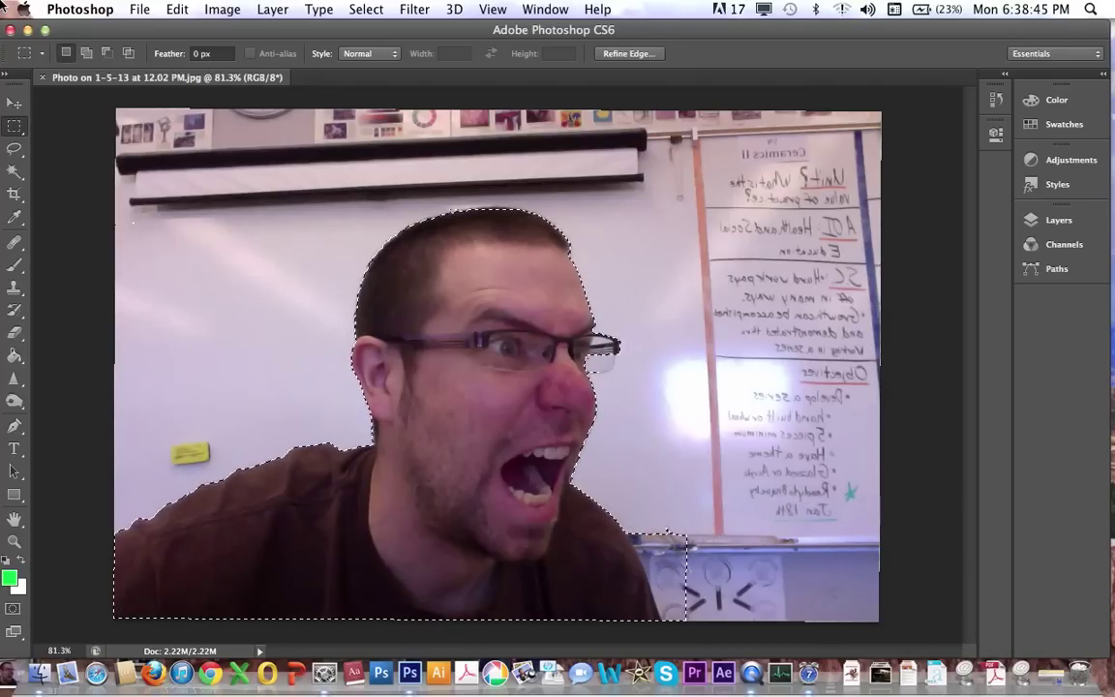
# Lasso-subtract the desk corner beside the shoulder from the selection.
pyautogui.click(13, 151)
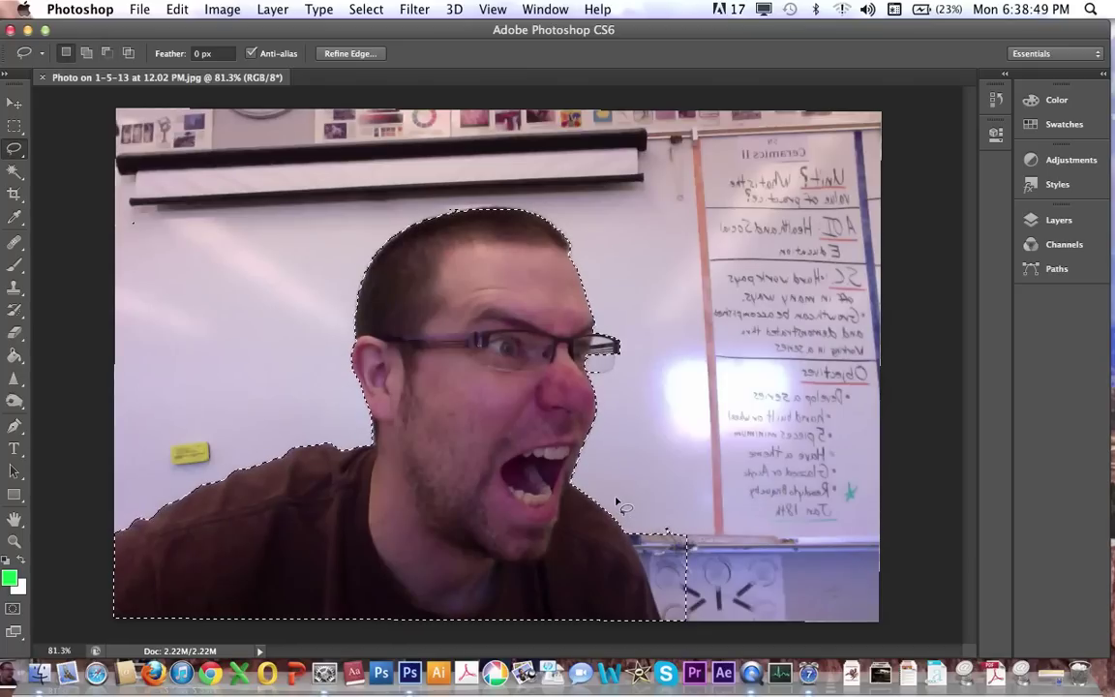
pyautogui.press('alt')
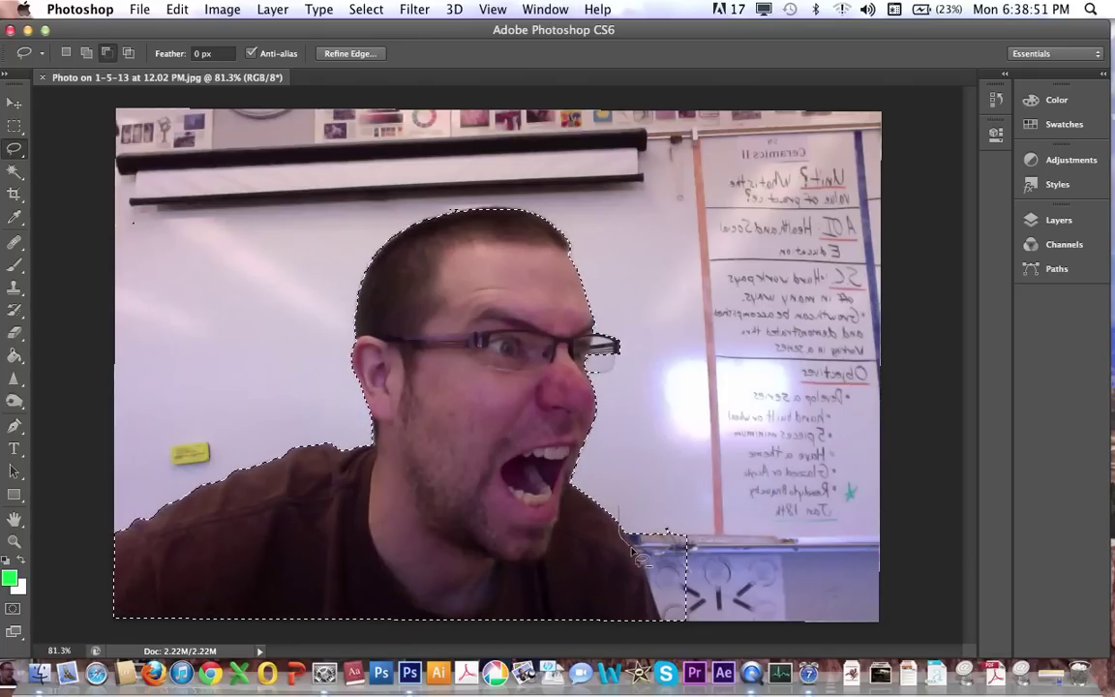
pyautogui.moveTo(688, 629)
pyautogui.mouseDown()
pyautogui.moveTo(727, 553)
pyautogui.moveTo(708, 500)
pyautogui.moveTo(632, 477)
pyautogui.mouseUp()
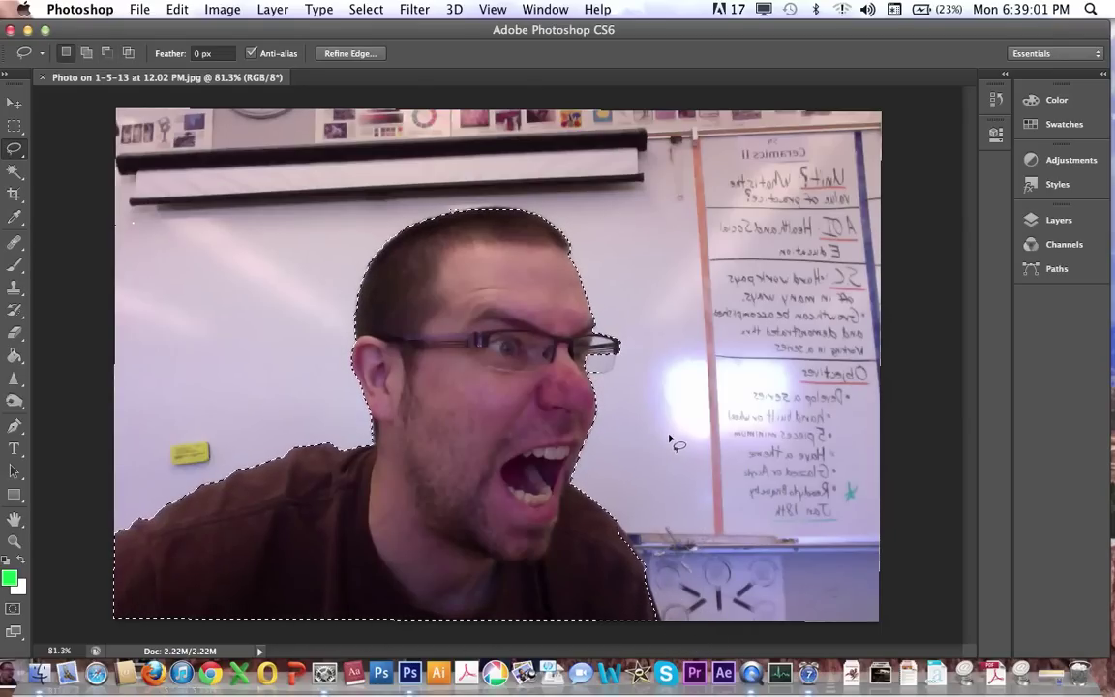
# Trial-move the cut-out figure, undo the move, and deselect.
pyautogui.press('v')
pyautogui.moveTo(638, 325)
pyautogui.mouseDown()
pyautogui.moveTo(708, 296)
pyautogui.moveTo(619, 280)
pyautogui.moveTo(647, 320)
pyautogui.mouseUp()
pyautogui.press('super+z')
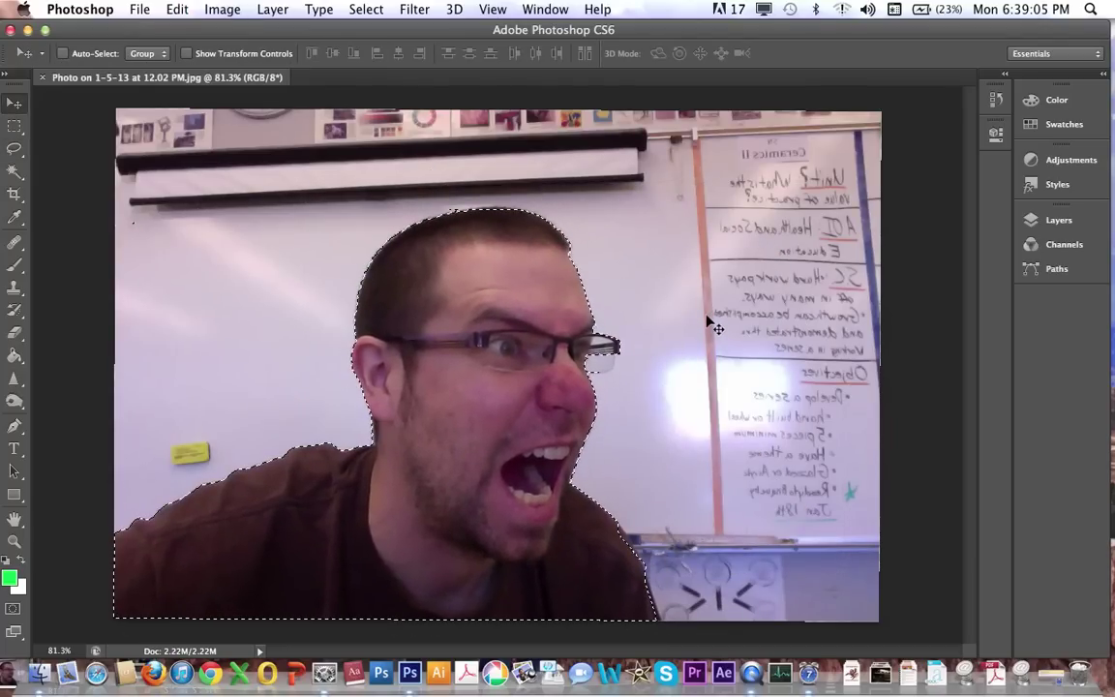
pyautogui.press('super+d')
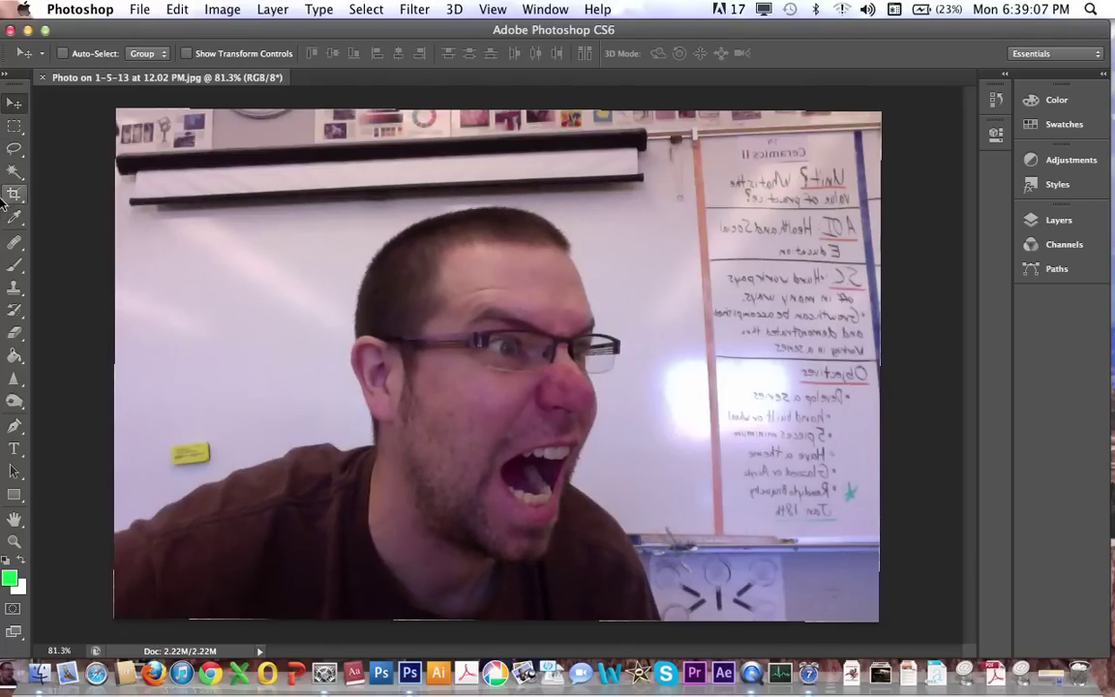
# Quick Selection-paint over the man's shirt, shoulders, head and hair.
pyautogui.click(14, 173)
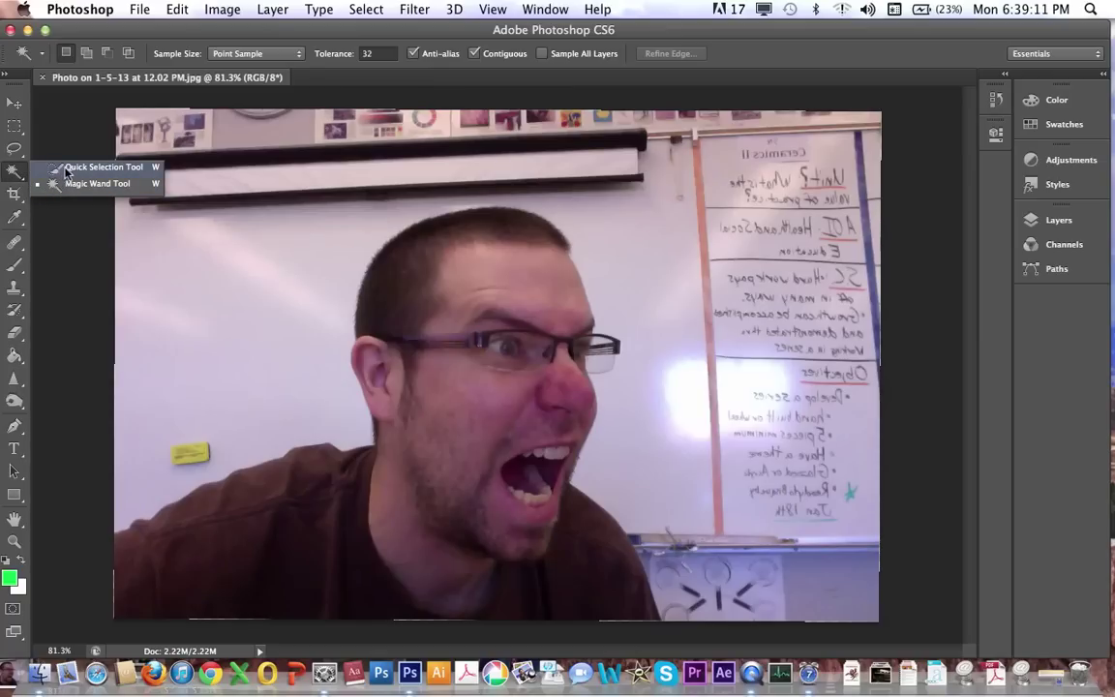
pyautogui.click(103, 167)
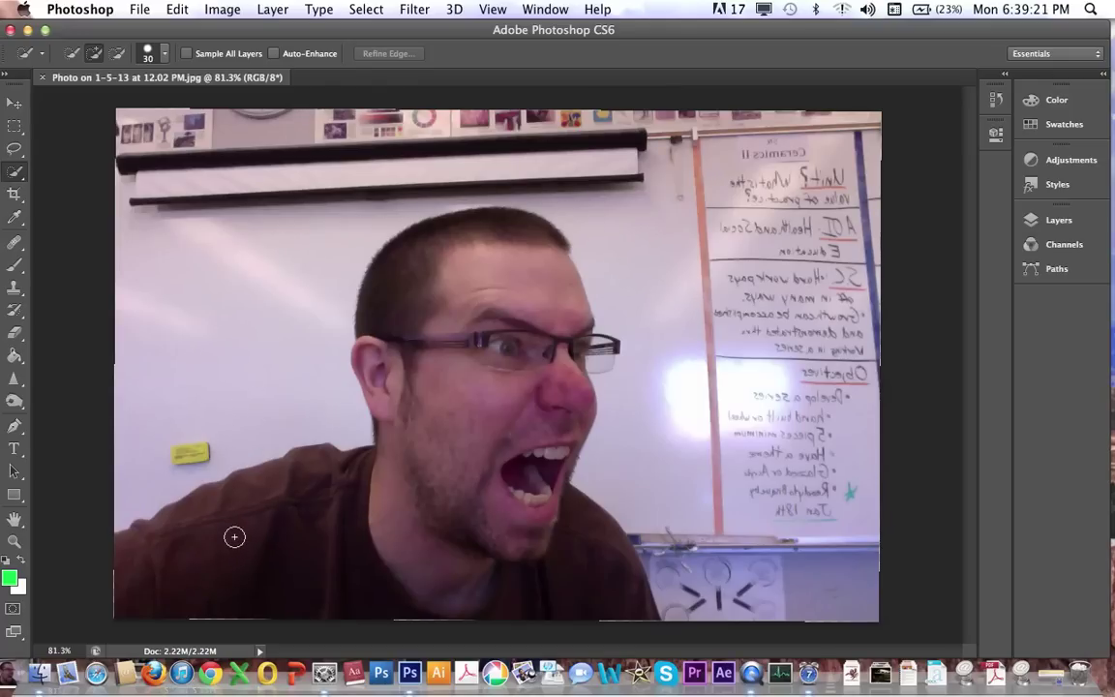
pyautogui.moveTo(206, 570)
pyautogui.mouseDown()
pyautogui.moveTo(423, 553)
pyautogui.moveTo(423, 518)
pyautogui.moveTo(456, 431)
pyautogui.mouseUp()
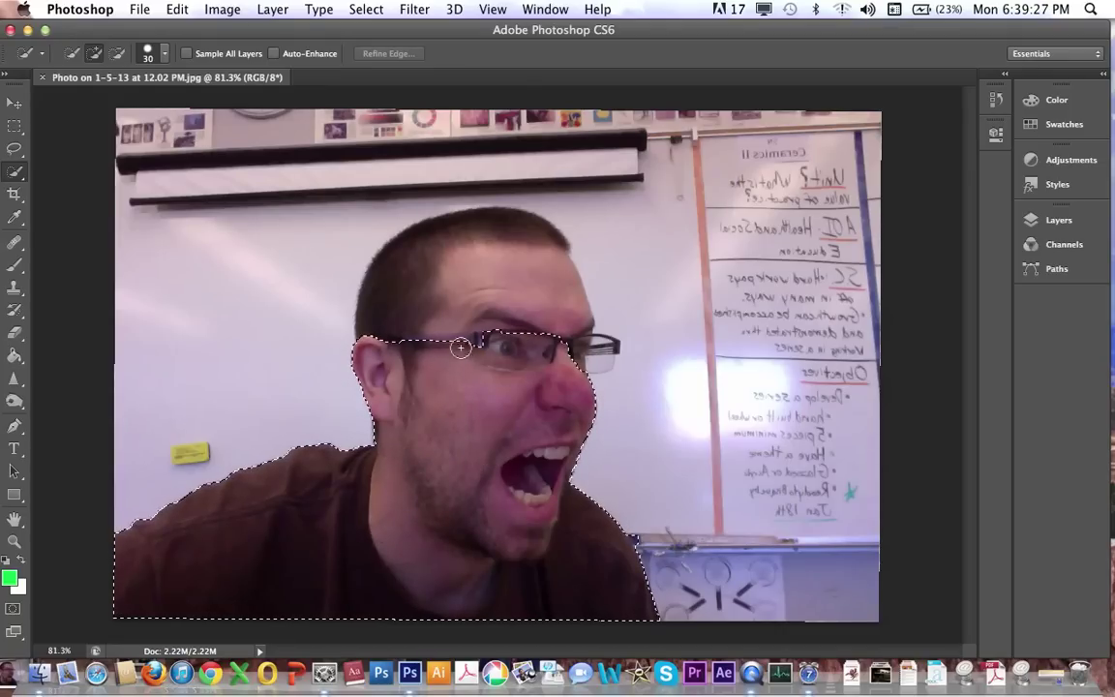
pyautogui.moveTo(461, 347)
pyautogui.mouseDown()
pyautogui.moveTo(463, 324)
pyautogui.moveTo(542, 286)
pyautogui.mouseUp()
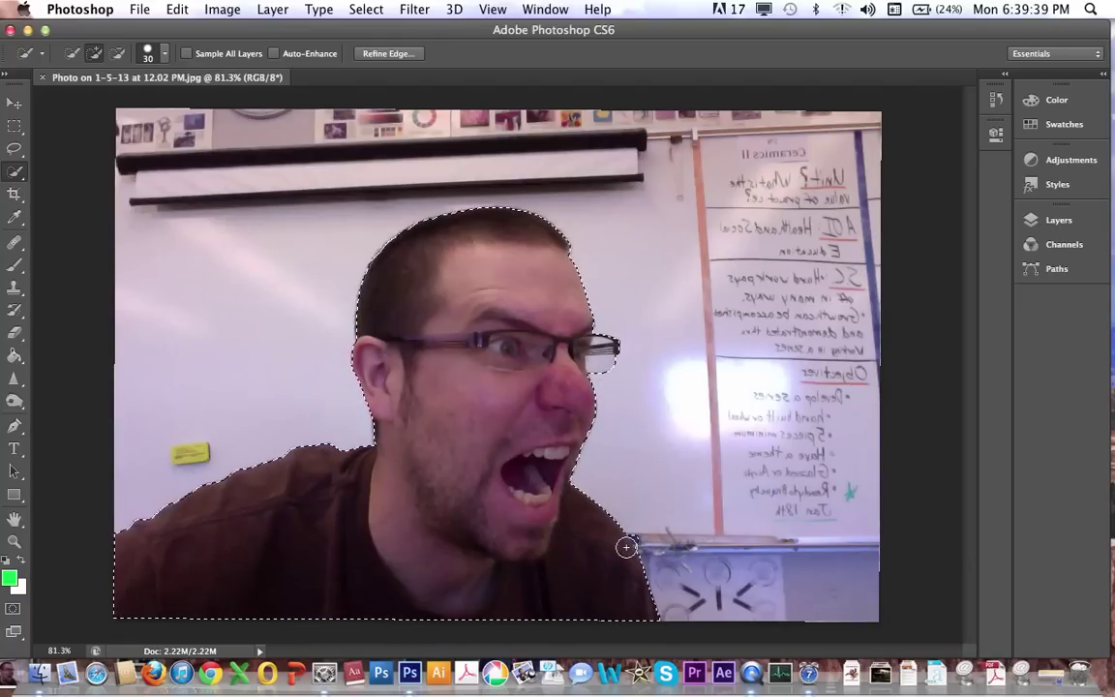
# Zoom in, subtract the blue patch beside the hair, then zoom back out to the whole photo.
pyautogui.press('super+equal')
pyautogui.press('super+equal')
pyautogui.press('super+equal')
pyautogui.press('super+equal')
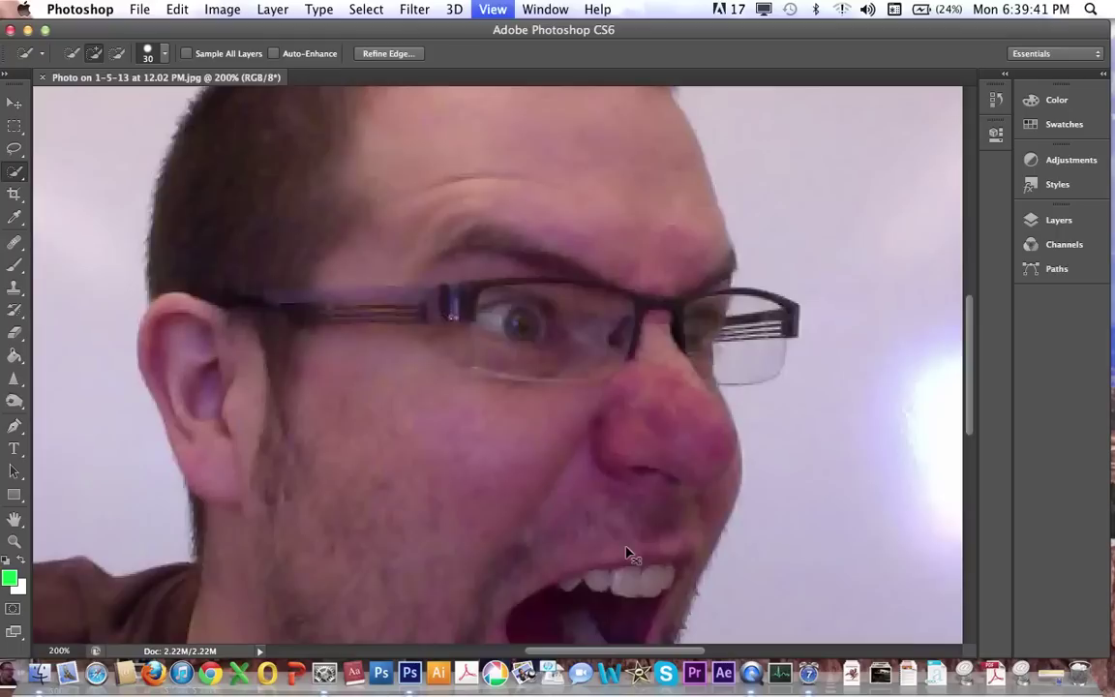
pyautogui.press('super+equal')
pyautogui.scroll(10, 797, 537)
pyautogui.scroll(-15, 796, 537)
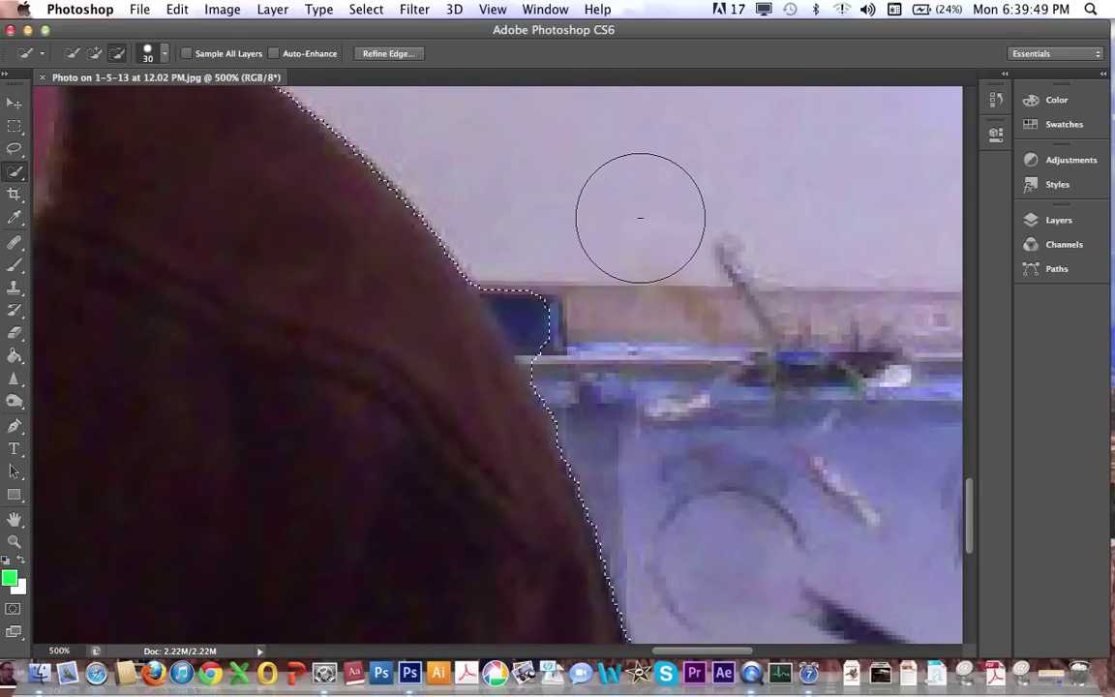
pyautogui.press('alt')
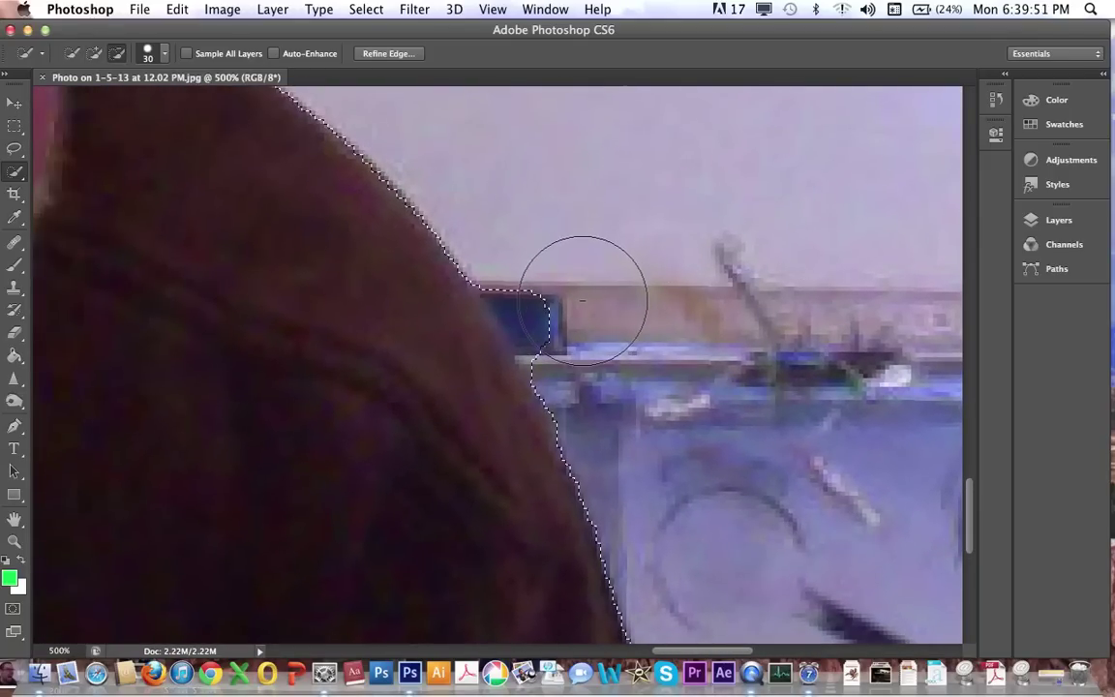
pyautogui.moveTo(581, 310); pyautogui.dragTo(539, 258)
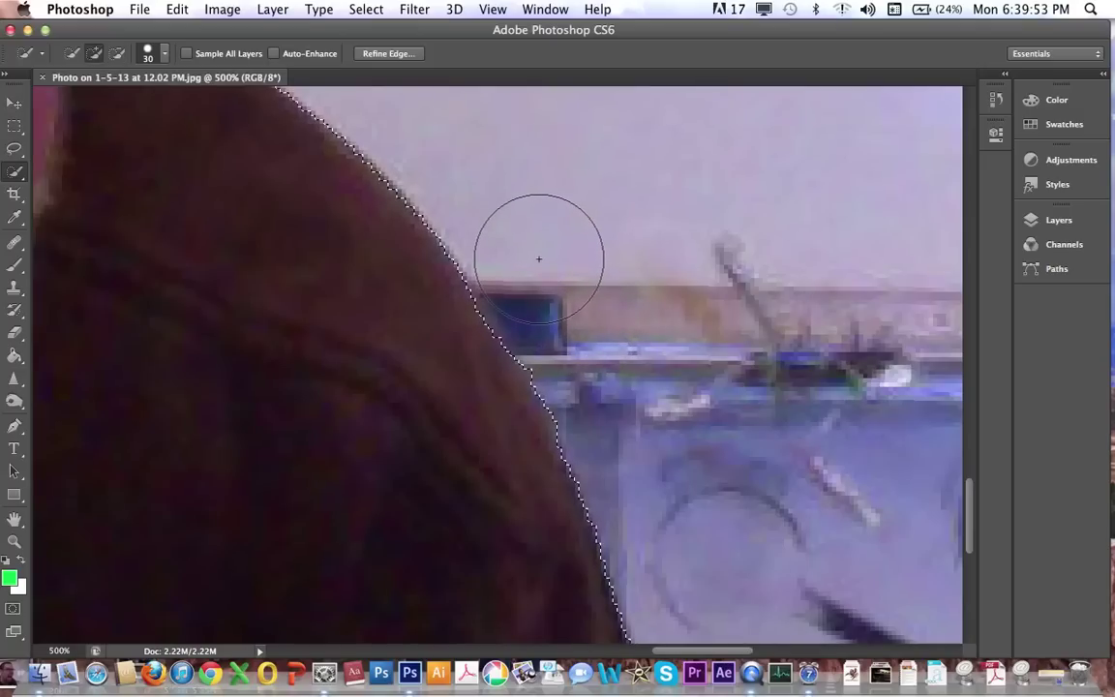
pyautogui.press('super+minus')
pyautogui.press('super+minus')
pyautogui.press('super+minus')
pyautogui.press('super+minus')
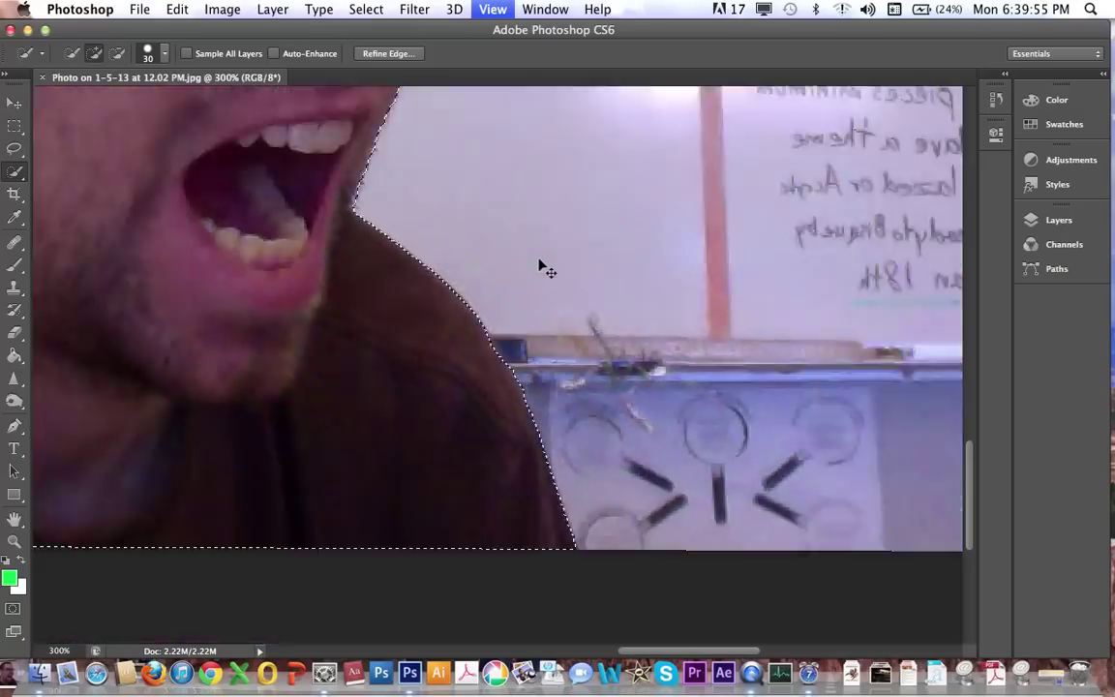
pyautogui.press('super+minus')
pyautogui.press('super+plus')
pyautogui.press('super+plus')
pyautogui.press('super+minus')
pyautogui.press('super+minus')
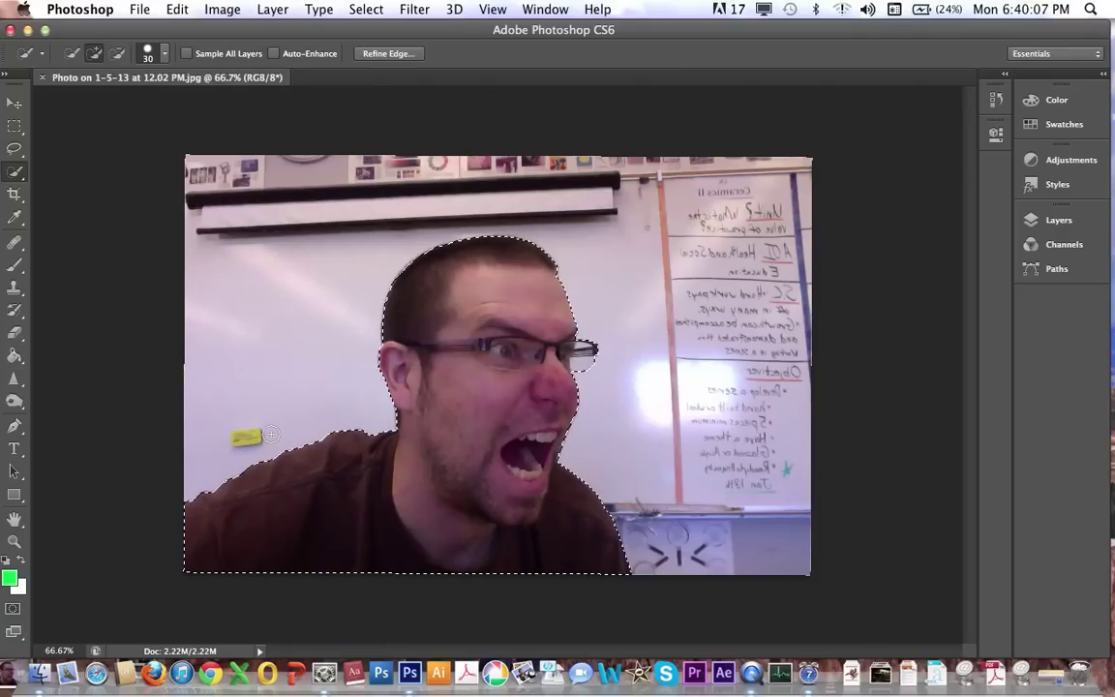
# Touch up the left-shoulder edge, cutting out the background beside it.
pyautogui.moveTo(271, 434); pyautogui.dragTo(263, 436)
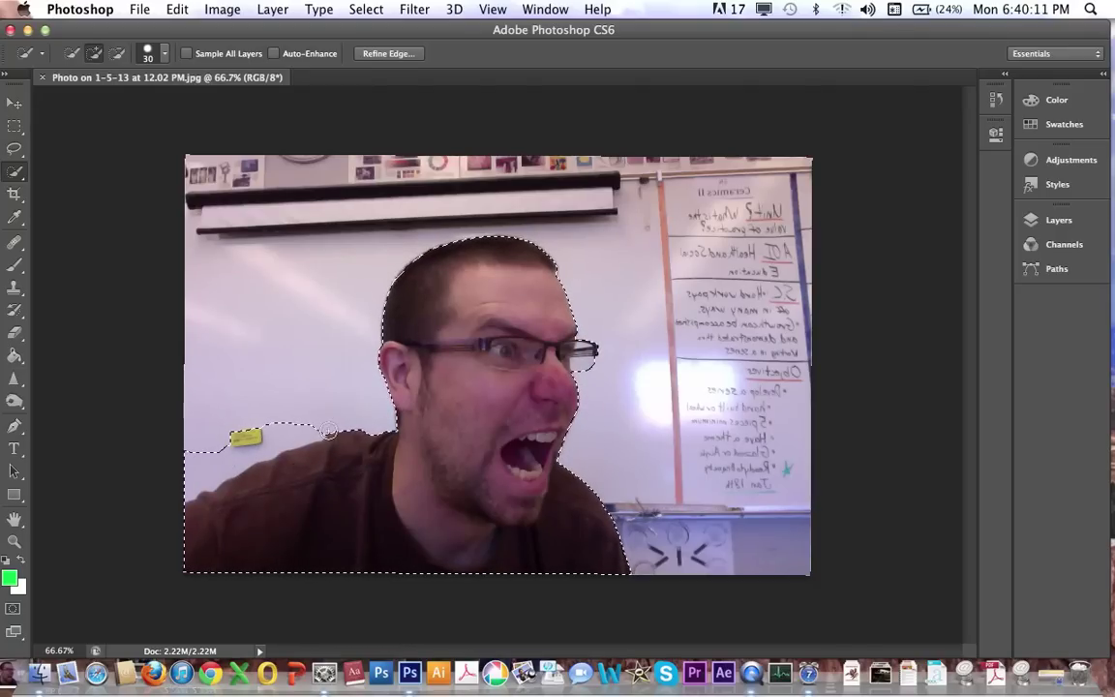
pyautogui.press('alt')
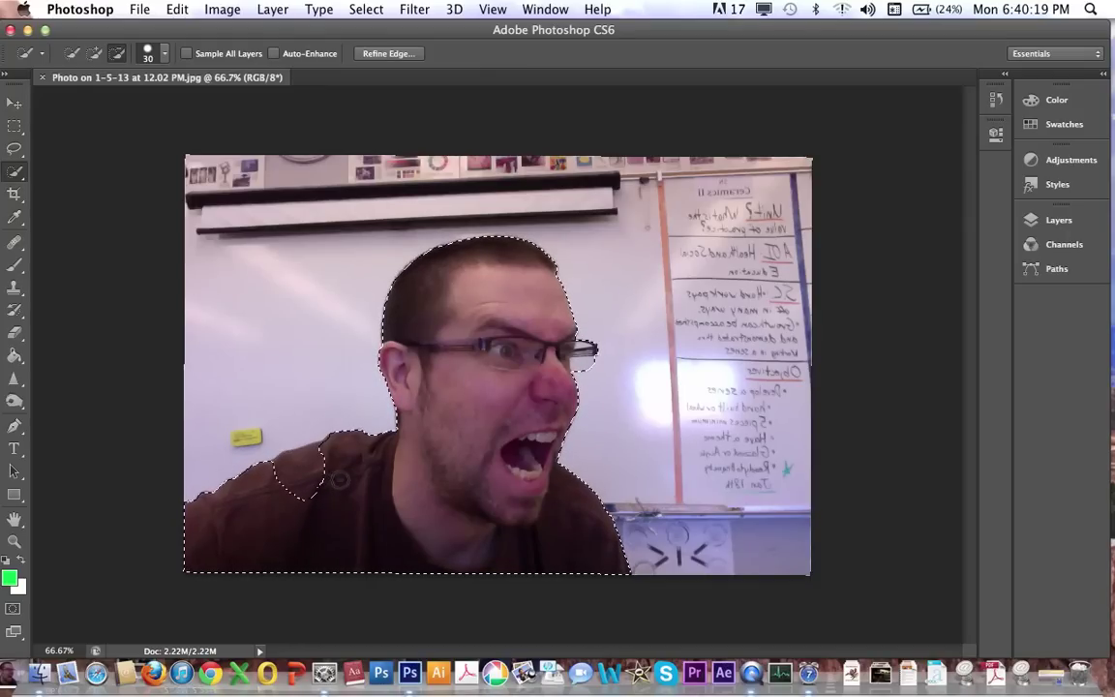
pyautogui.moveTo(345, 478)
pyautogui.mouseDown()
pyautogui.moveTo(329, 450)
pyautogui.moveTo(341, 498)
pyautogui.moveTo(326, 491)
pyautogui.moveTo(357, 485)
pyautogui.moveTo(334, 478)
pyautogui.moveTo(286, 501)
pyautogui.mouseUp()
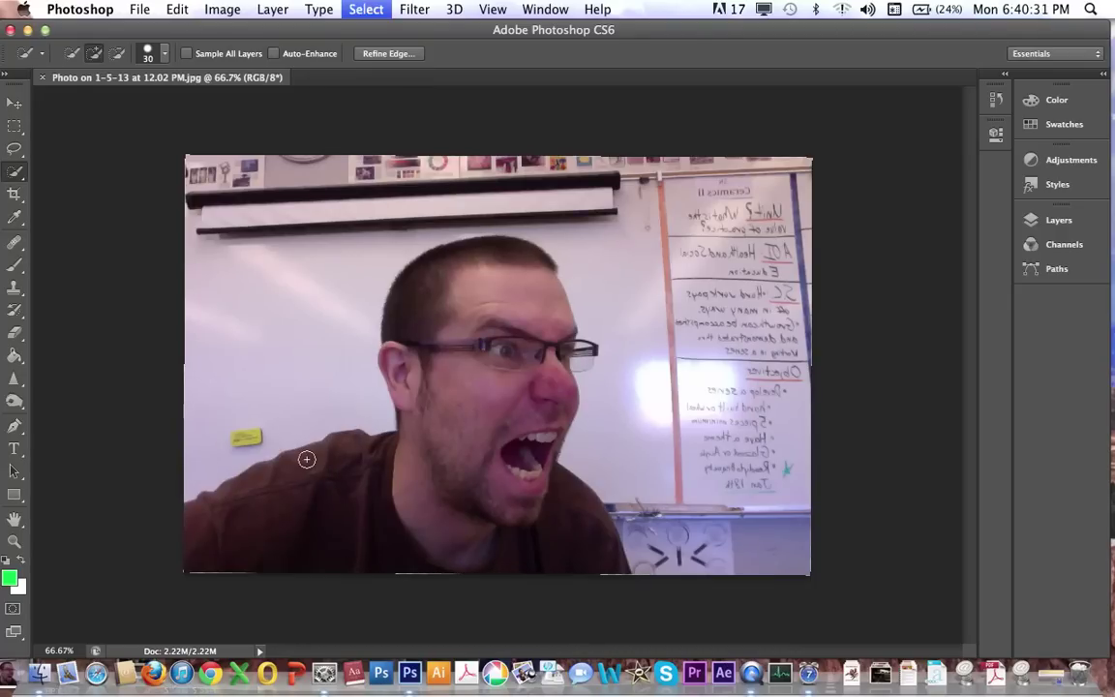
# Deselect and repaint the person from head to chest with Quick Selection.
pyautogui.press('super+d')
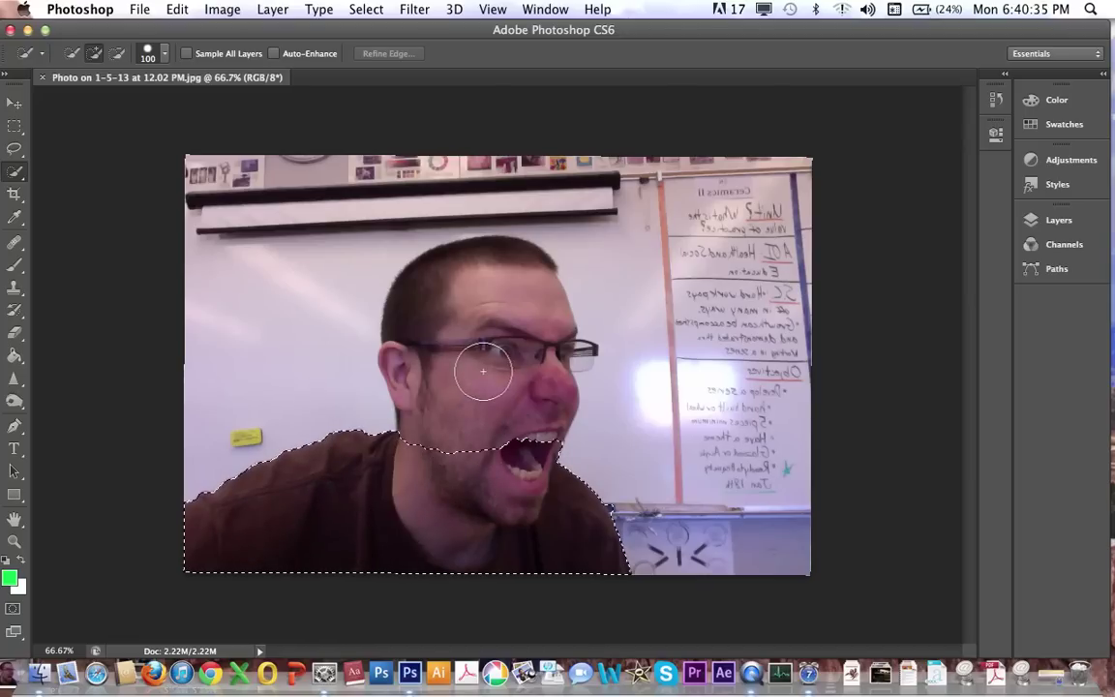
pyautogui.moveTo(473, 317); pyautogui.dragTo(531, 518)
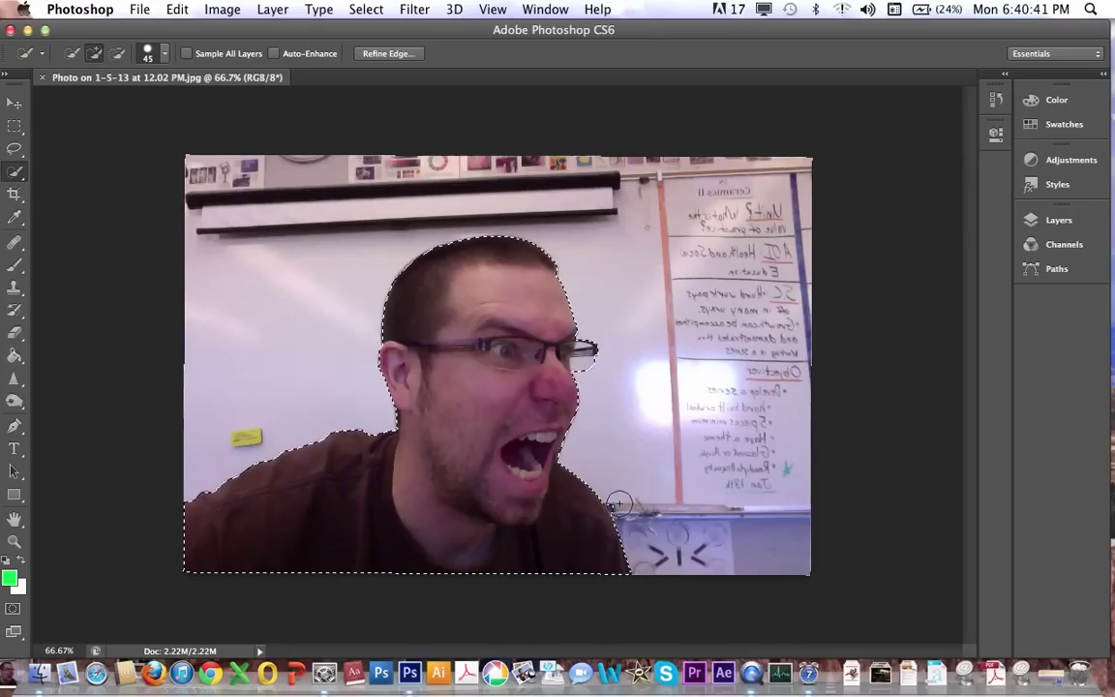
pyautogui.press('alt')
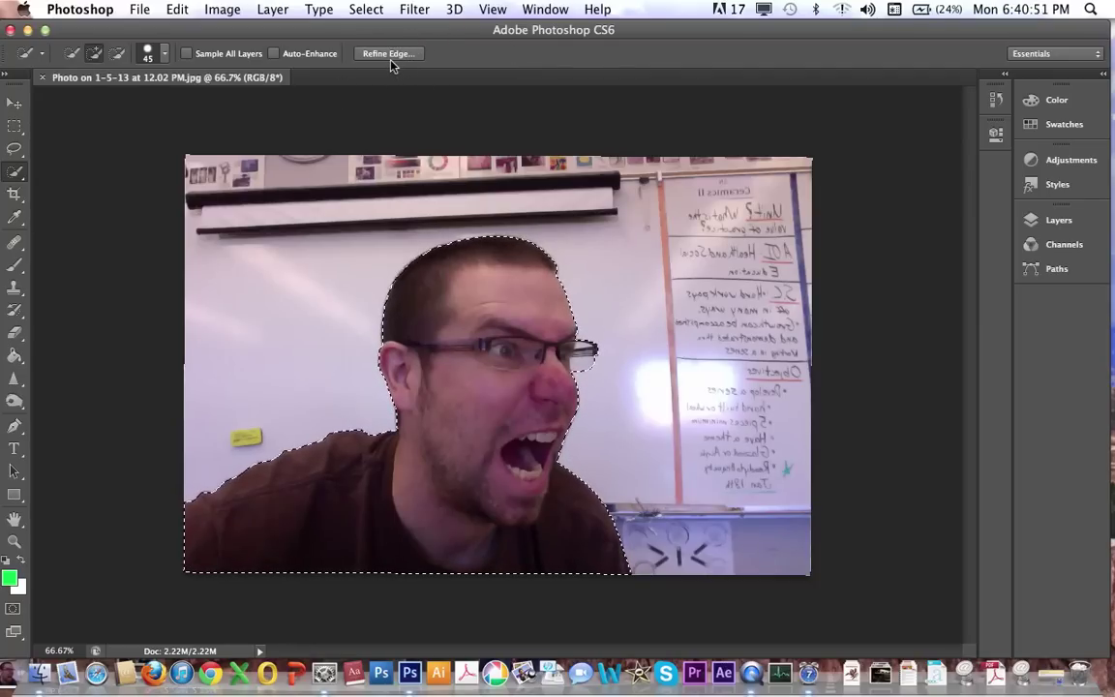
# Return to the Quick Selection tool and open Refine Edge for the person selection.
pyautogui.click(14, 107)
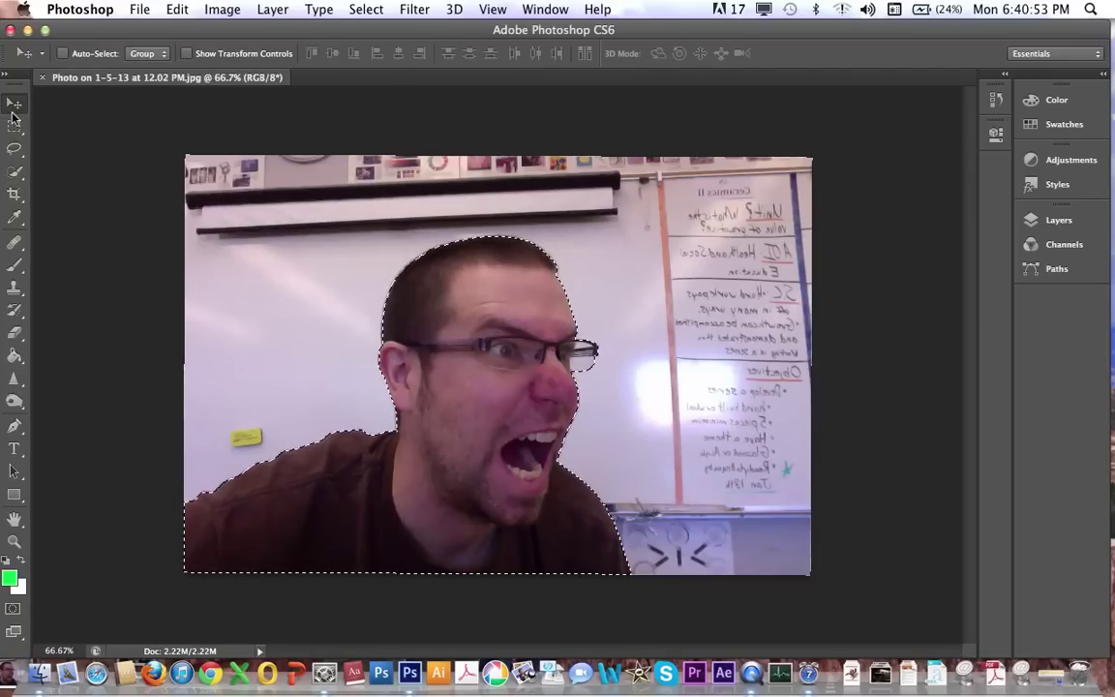
pyautogui.click(14, 125)
pyautogui.click(14, 105)
pyautogui.click(14, 125)
pyautogui.click(15, 148)
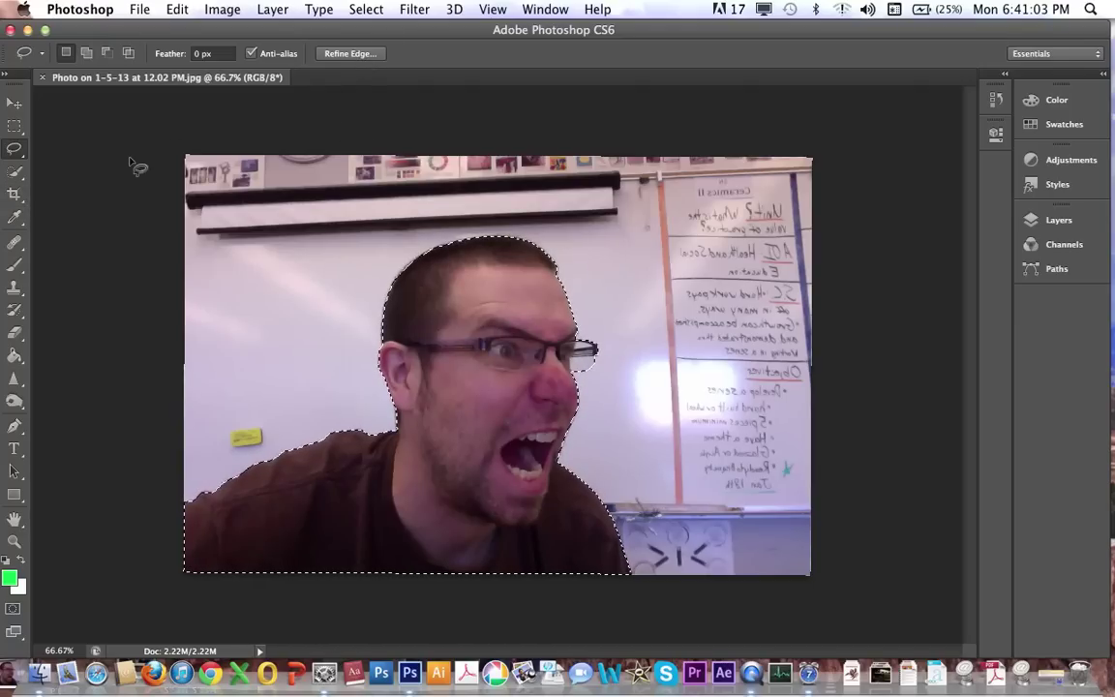
pyautogui.click(14, 172)
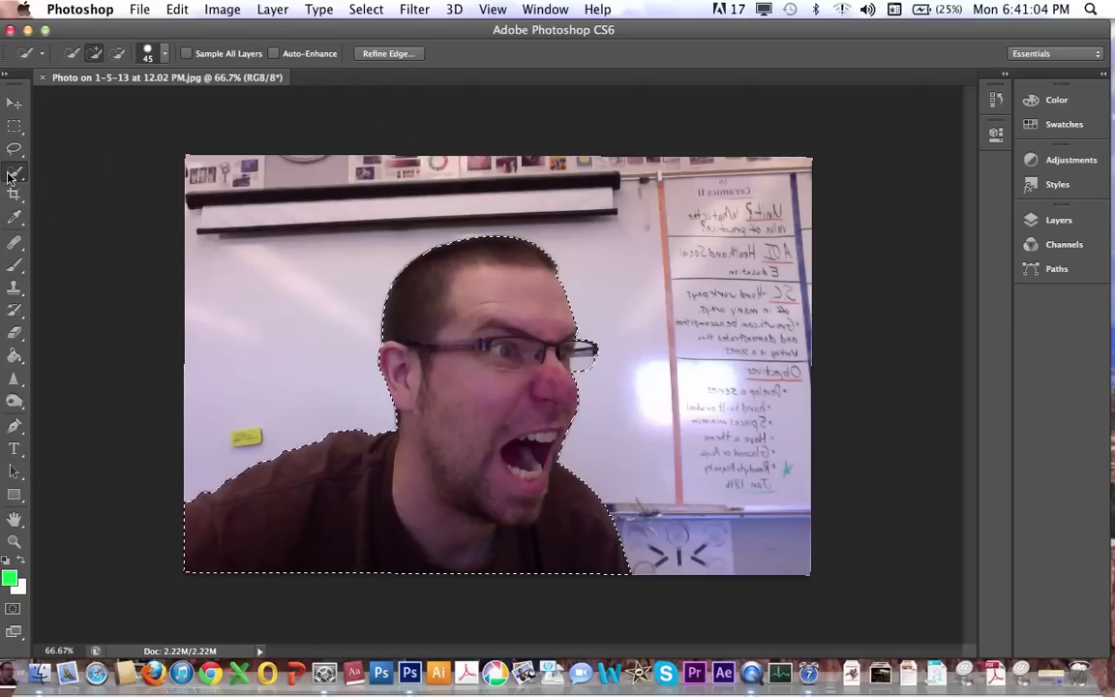
pyautogui.click(400, 56)
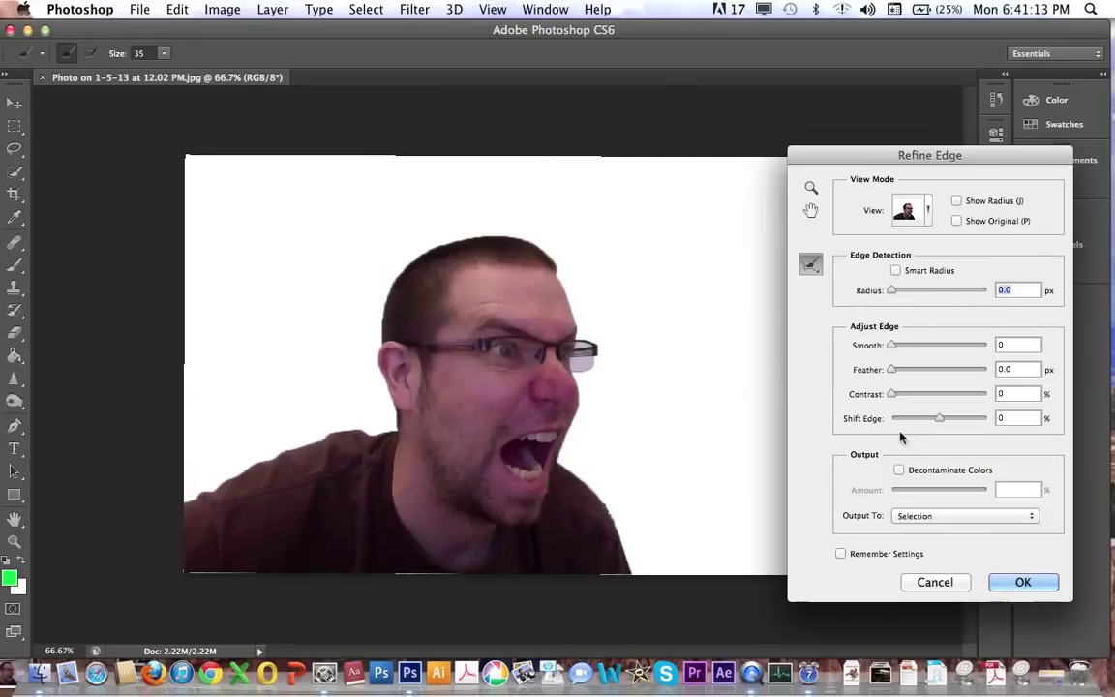
# Set the Refine Edge view mode to On Black.
pyautogui.click(925, 211)
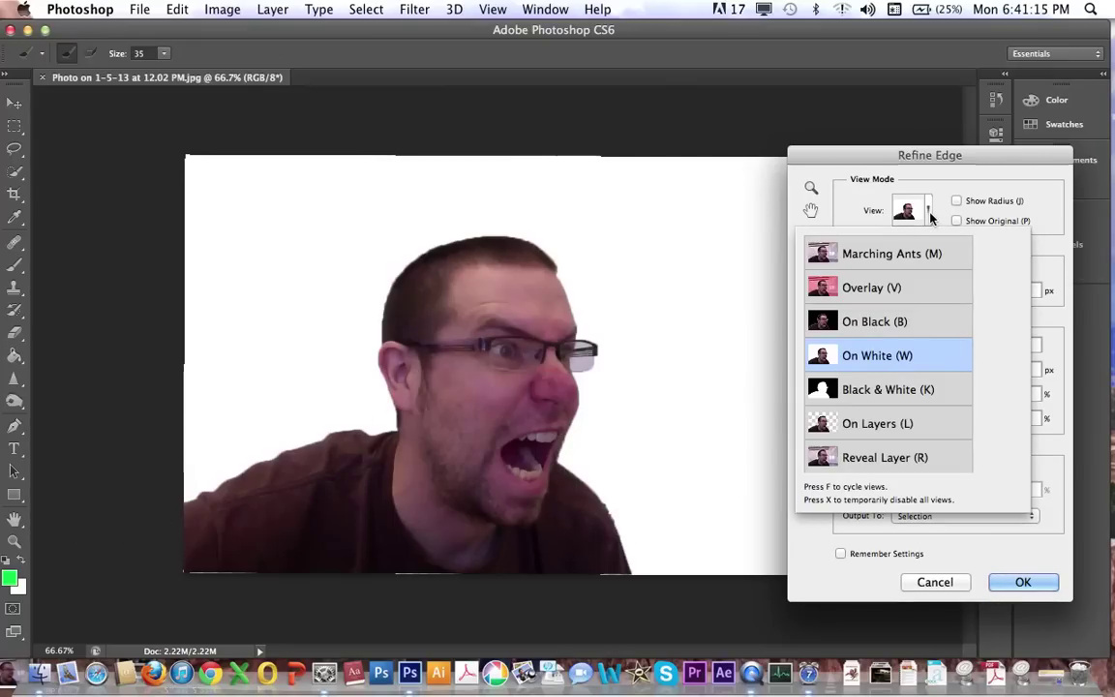
pyautogui.click(886, 328)
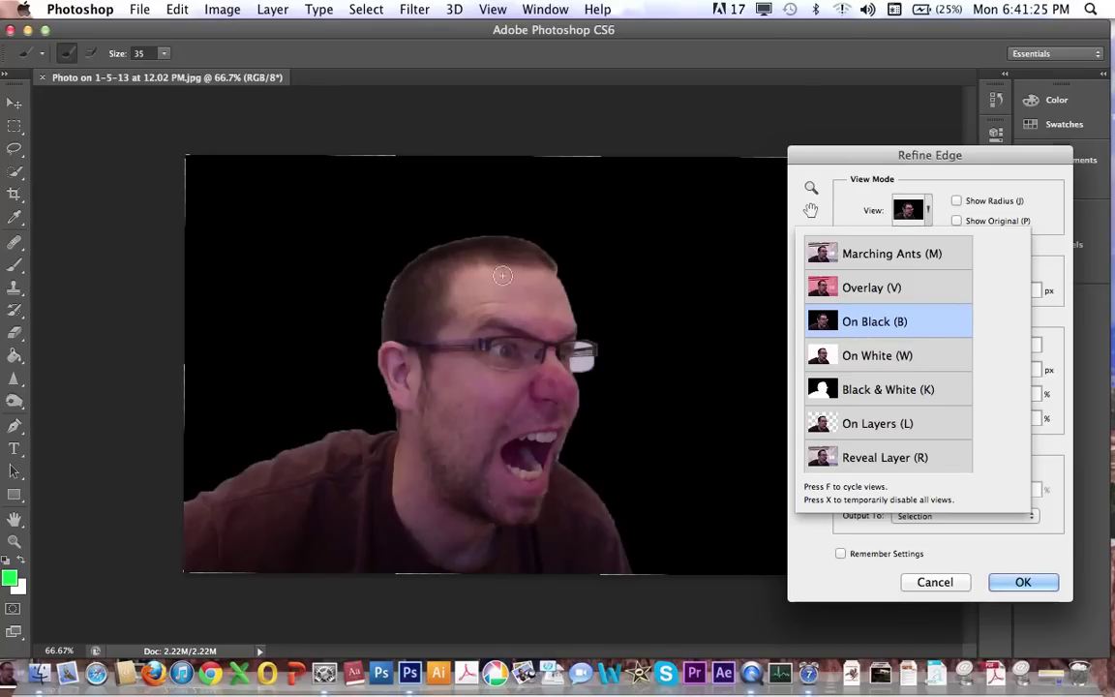
pyautogui.click(898, 179)
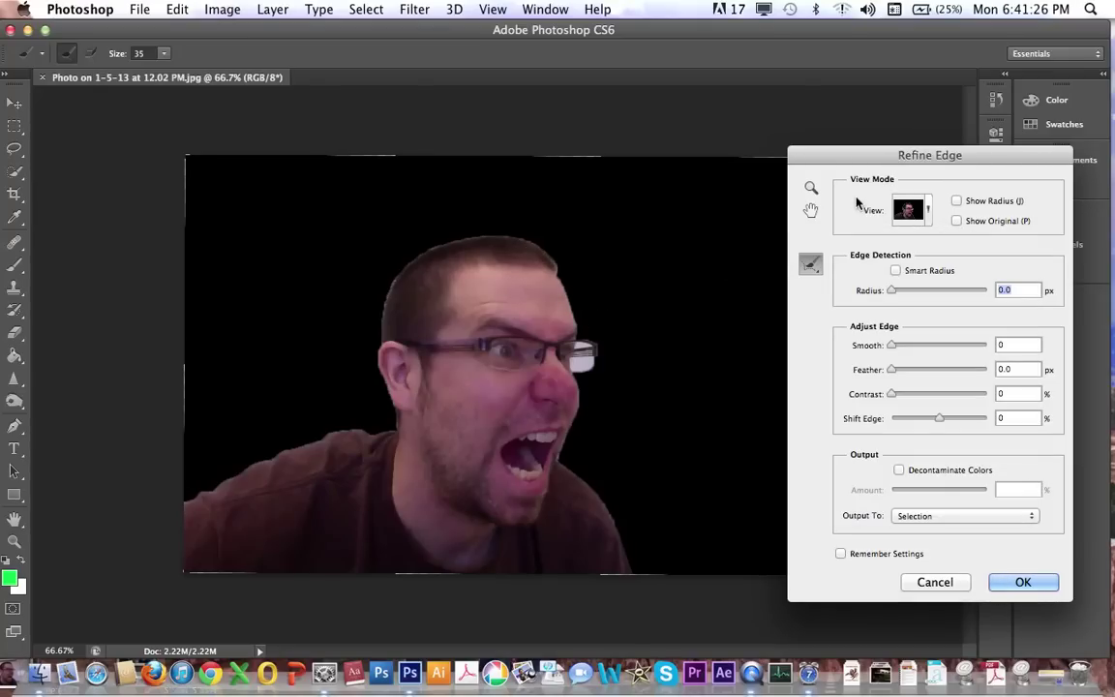
# In Refine Edge, set radius 4.9 px, Smooth 41 and Feather back to about 2 px.
pyautogui.click(916, 294)
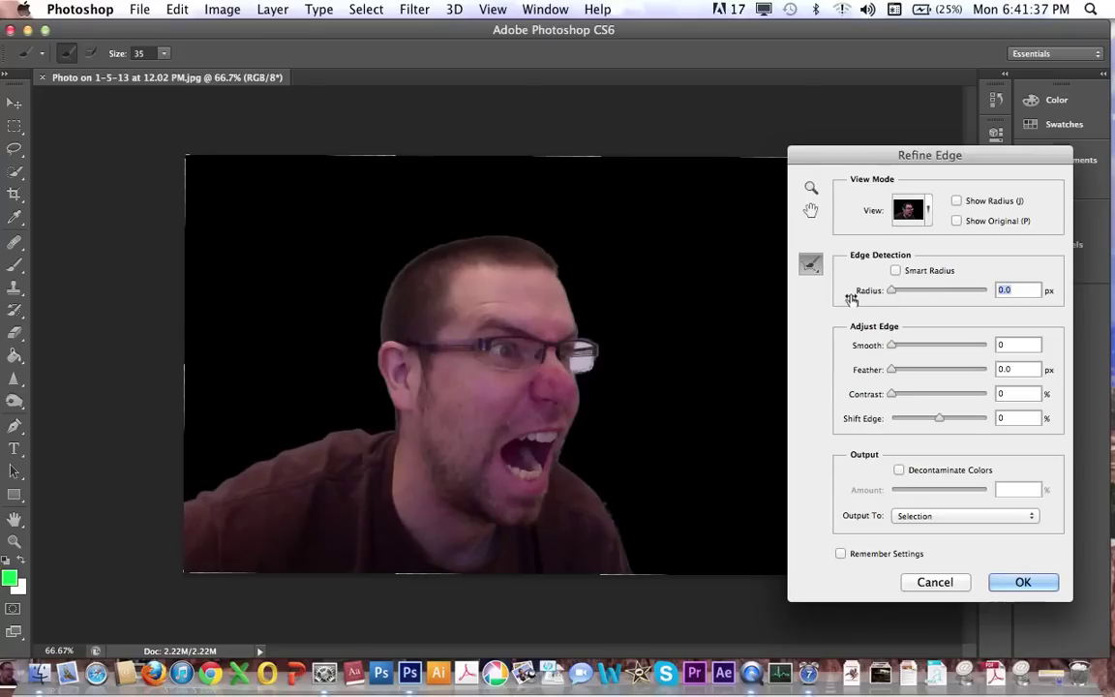
pyautogui.moveTo(932, 346); pyautogui.dragTo(931, 345)
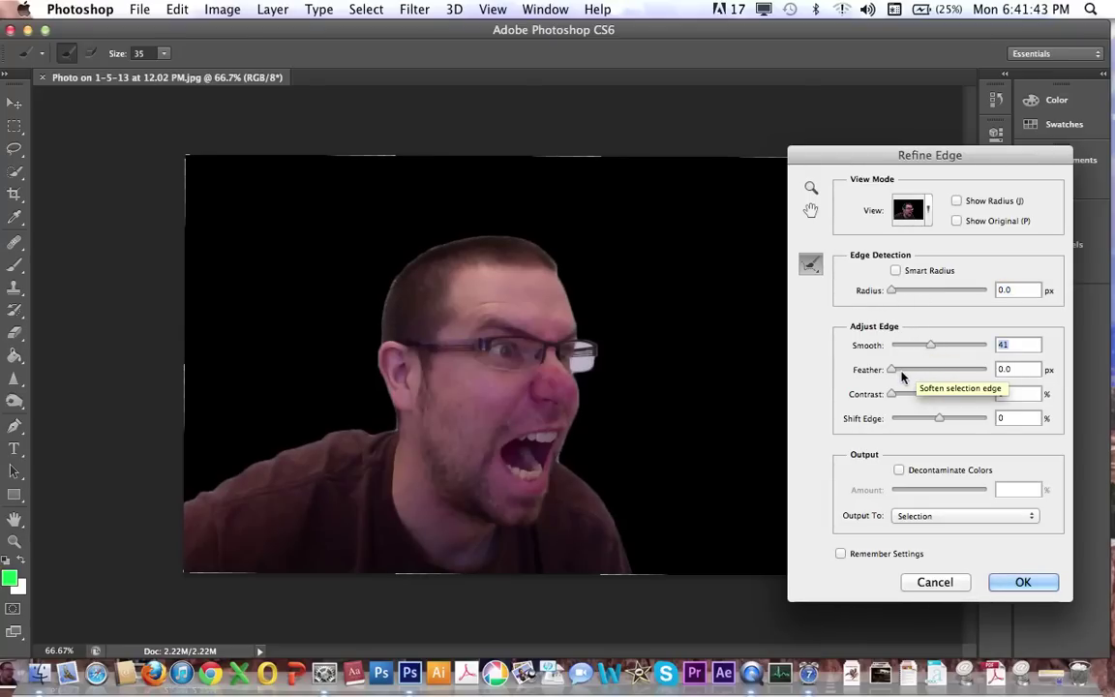
pyautogui.click(902, 377)
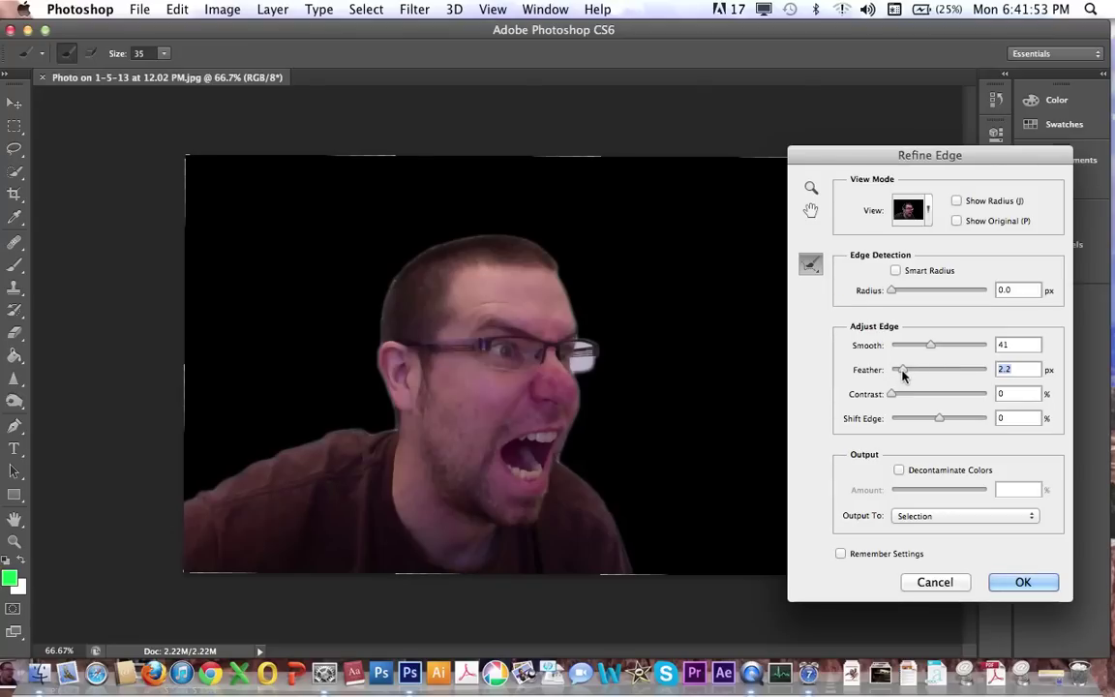
pyautogui.moveTo(902, 375); pyautogui.dragTo(937, 379)
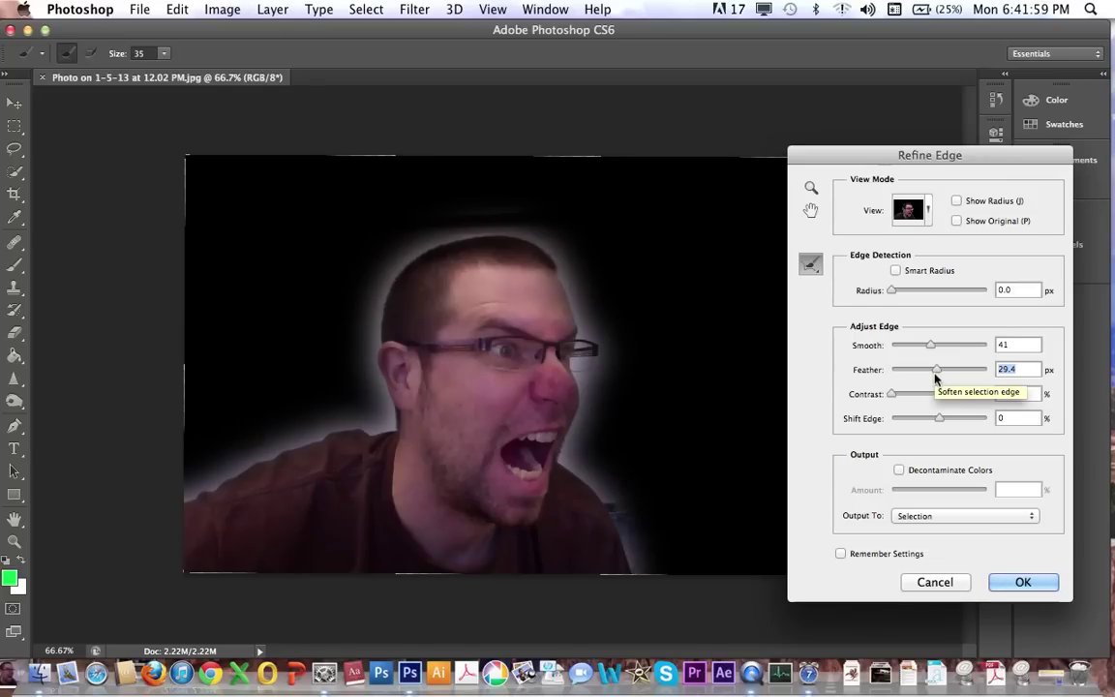
pyautogui.moveTo(912, 375); pyautogui.dragTo(902, 372)
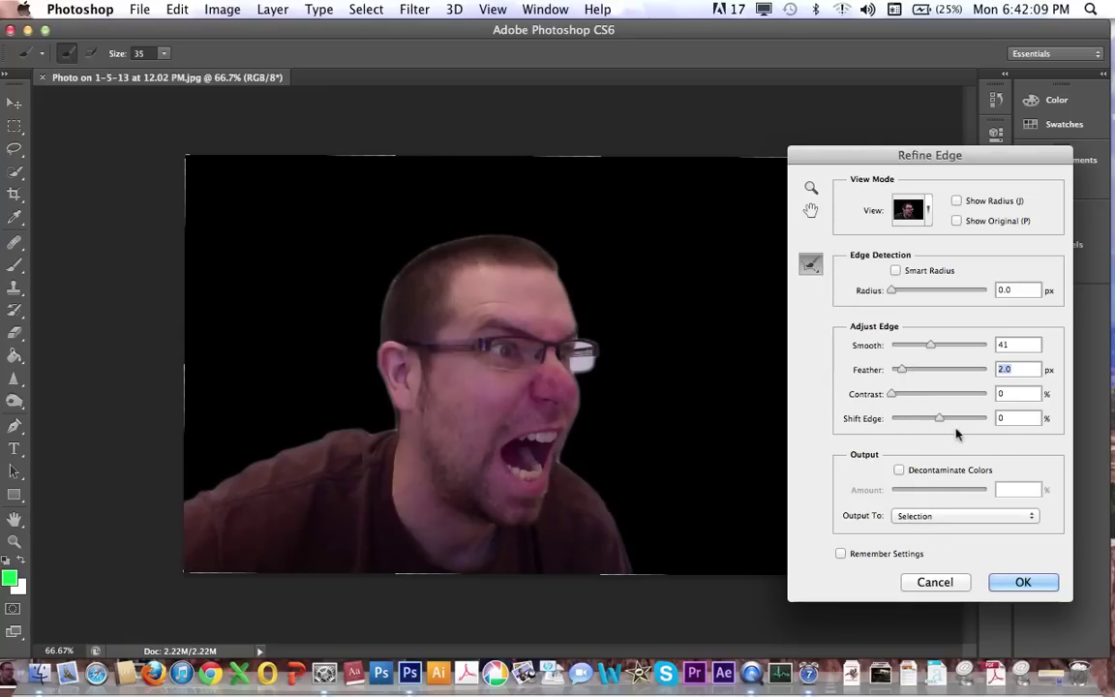
# Shift the selection edge inward to -16% and apply the refined edge.
pyautogui.click(913, 418)
pyautogui.click(969, 418)
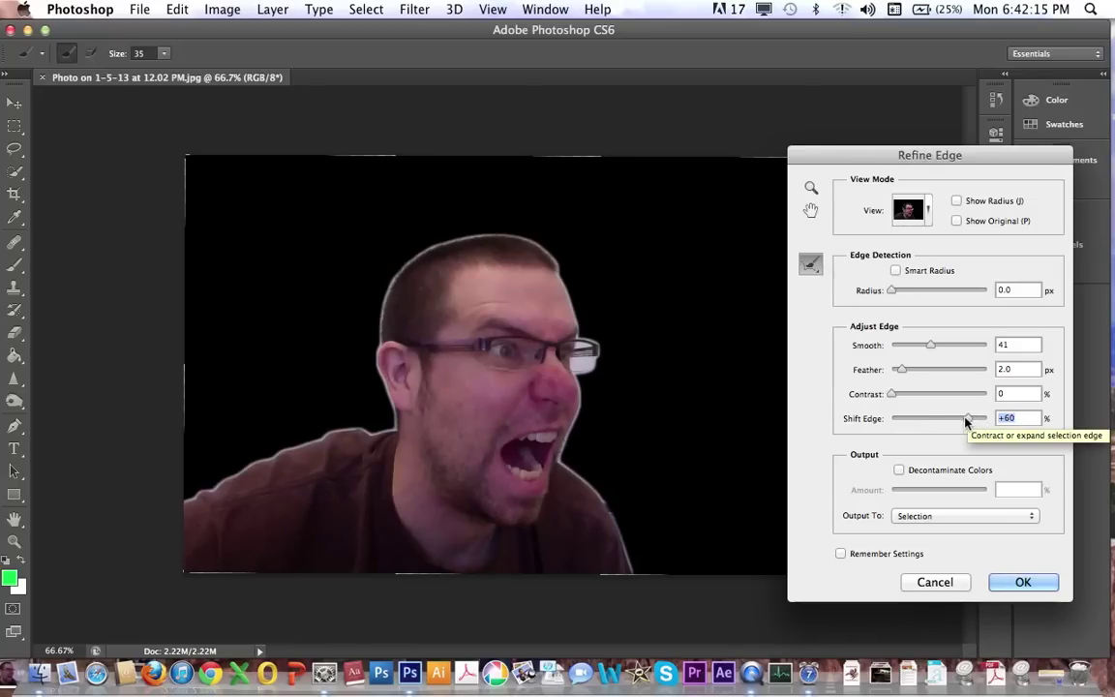
pyautogui.click(932, 418)
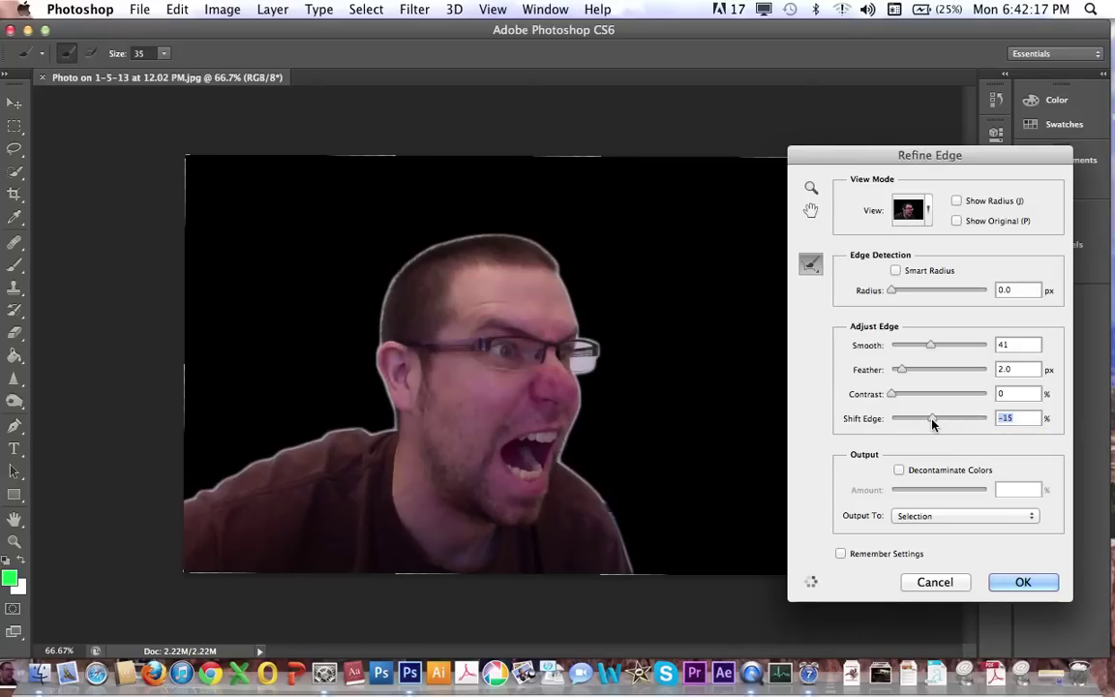
pyautogui.moveTo(932, 423); pyautogui.dragTo(932, 423)
pyautogui.click(1014, 581)
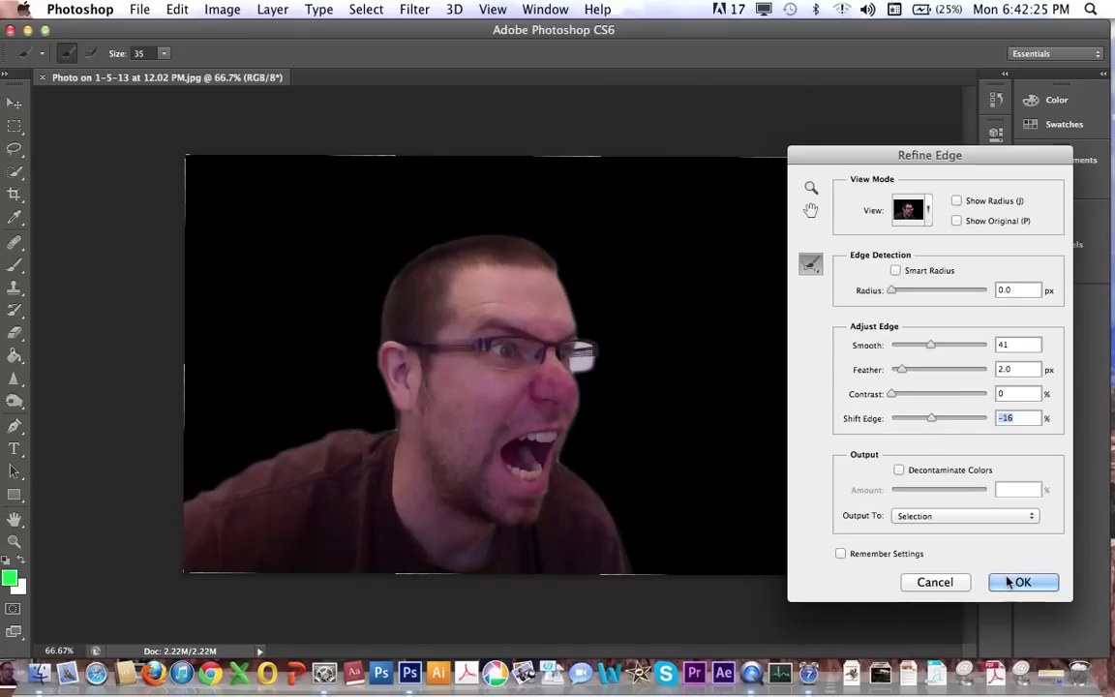
pyautogui.click(1013, 581)
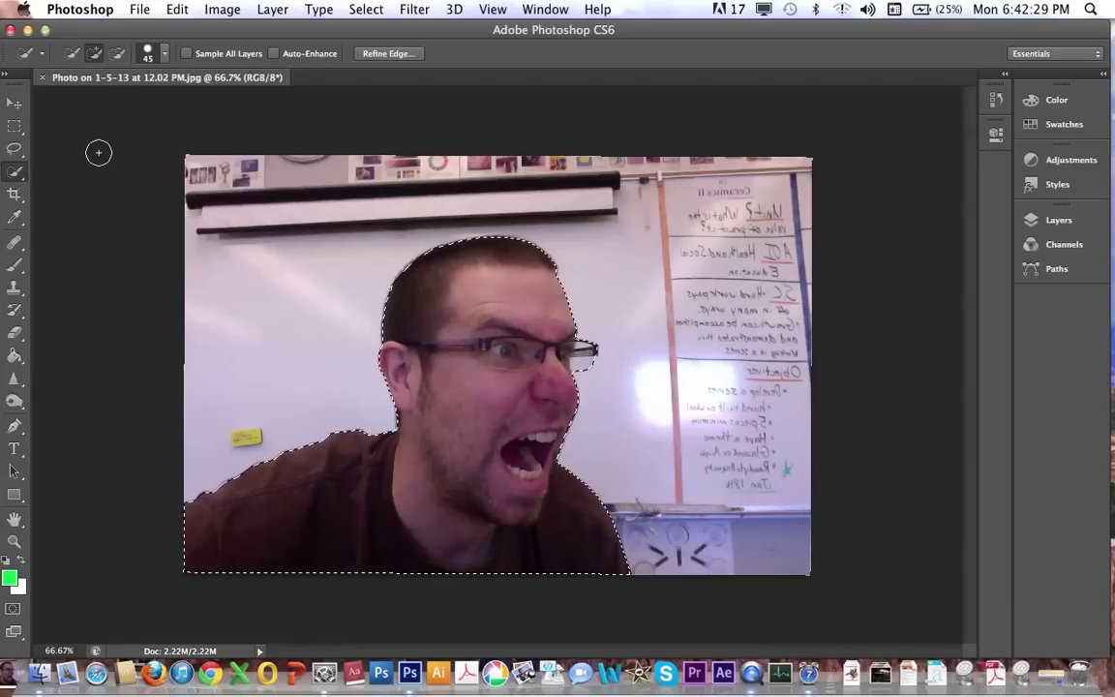
# Nudge the selected person, then create a white U.S. Paper Letter document, 8.5×11 in at 300 ppi.
pyautogui.click(13, 103)
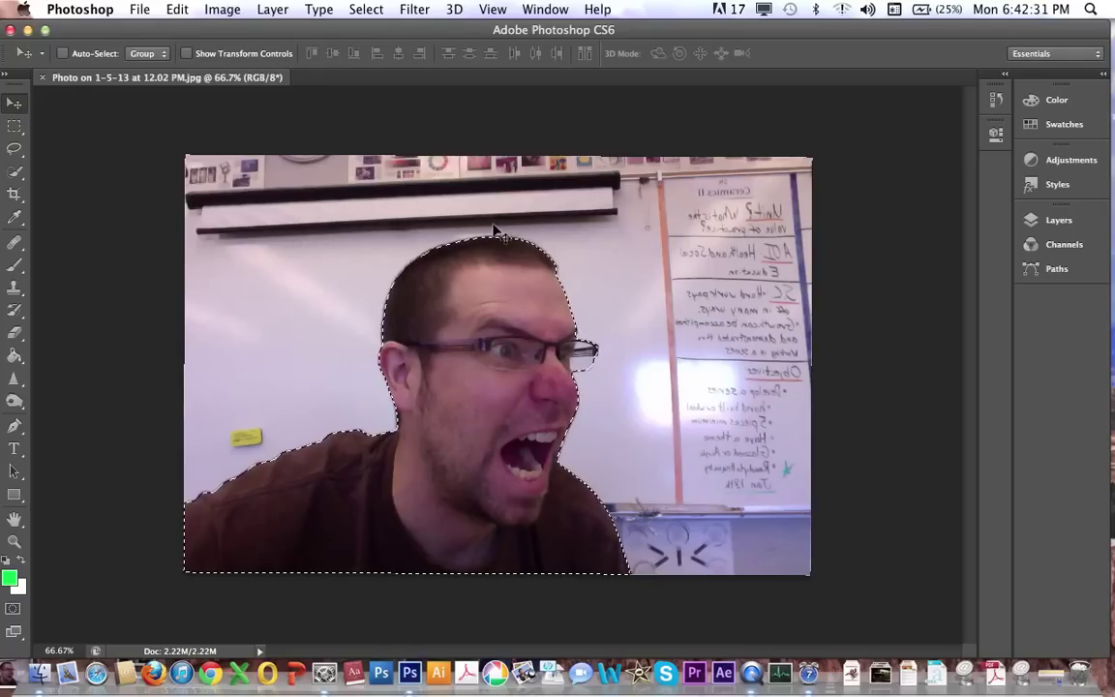
pyautogui.moveTo(577, 347)
pyautogui.mouseDown()
pyautogui.moveTo(635, 331)
pyautogui.moveTo(716, 334)
pyautogui.moveTo(693, 324)
pyautogui.moveTo(589, 339)
pyautogui.mouseUp()
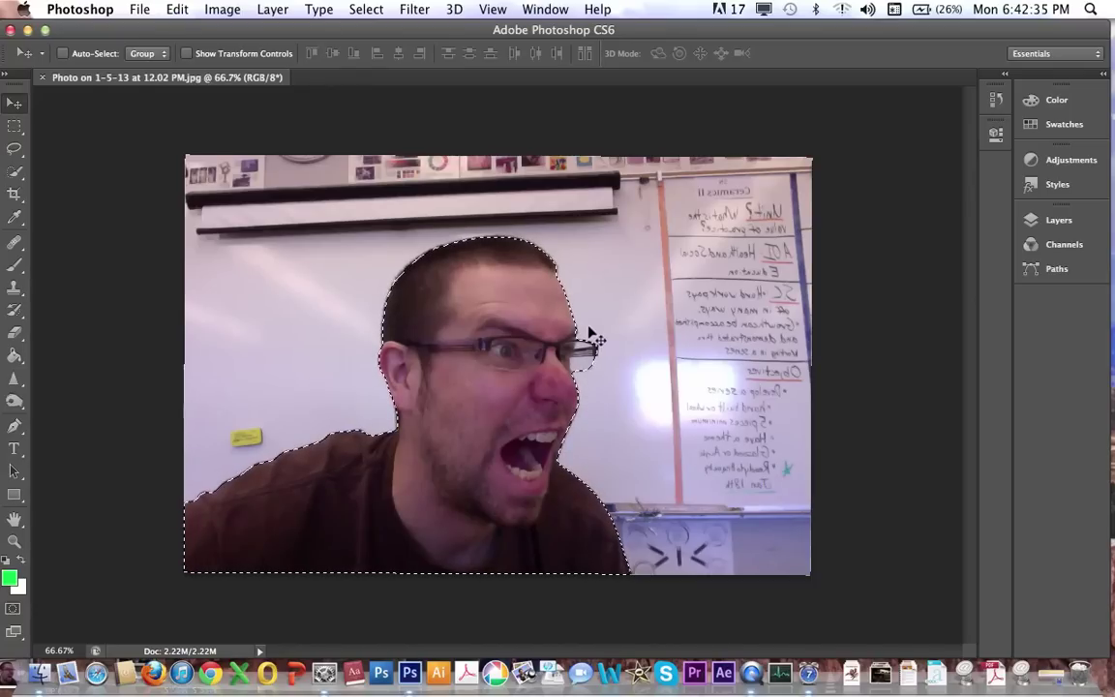
pyautogui.click(139, 7)
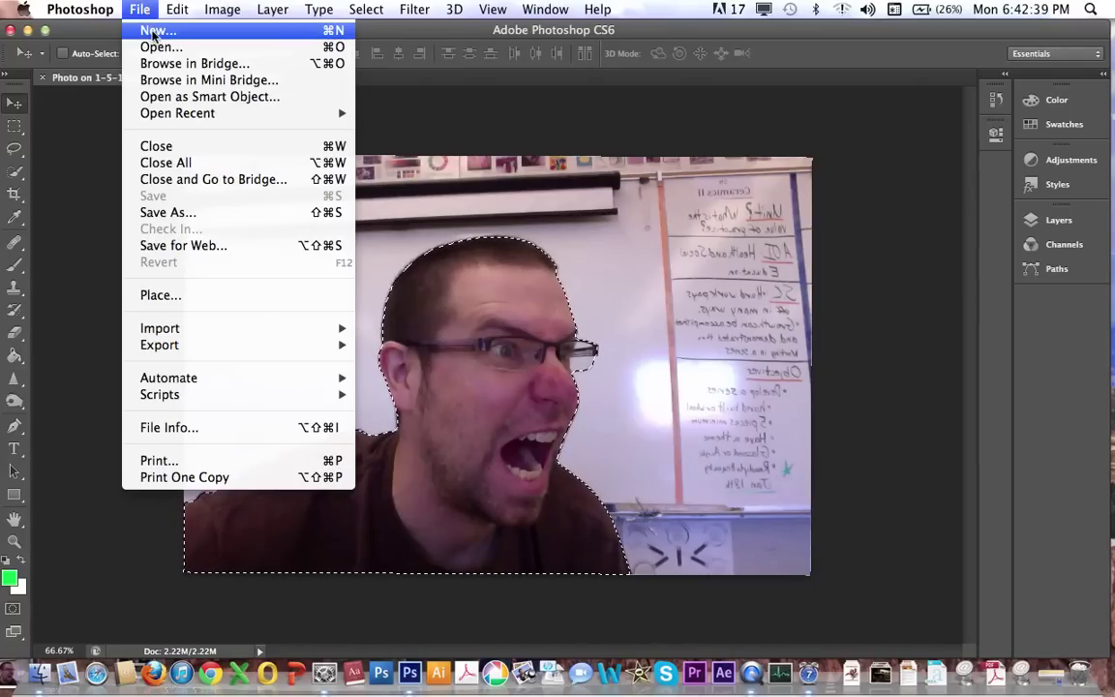
pyautogui.click(150, 32)
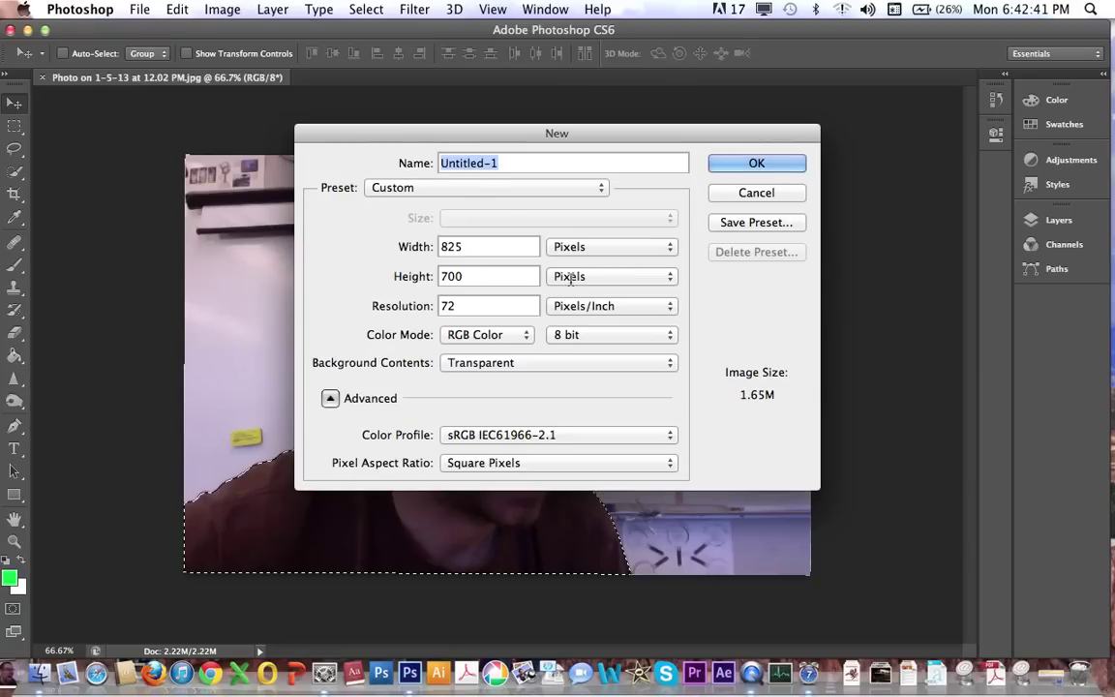
pyautogui.click(509, 192)
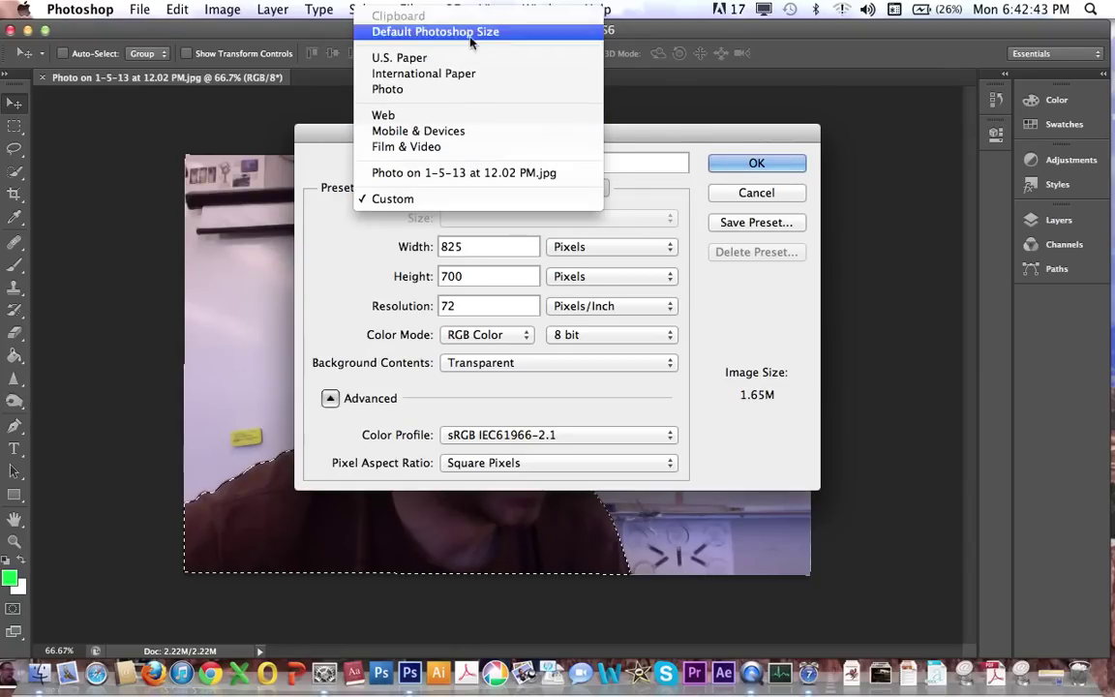
pyautogui.press('Escape')
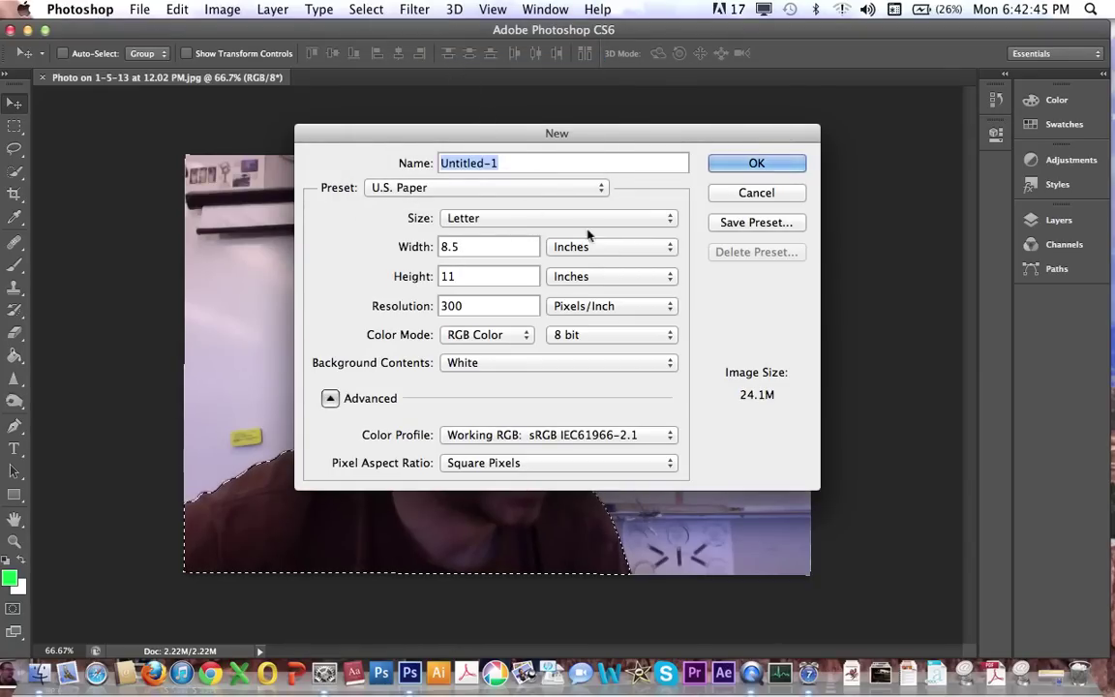
pyautogui.click(738, 168)
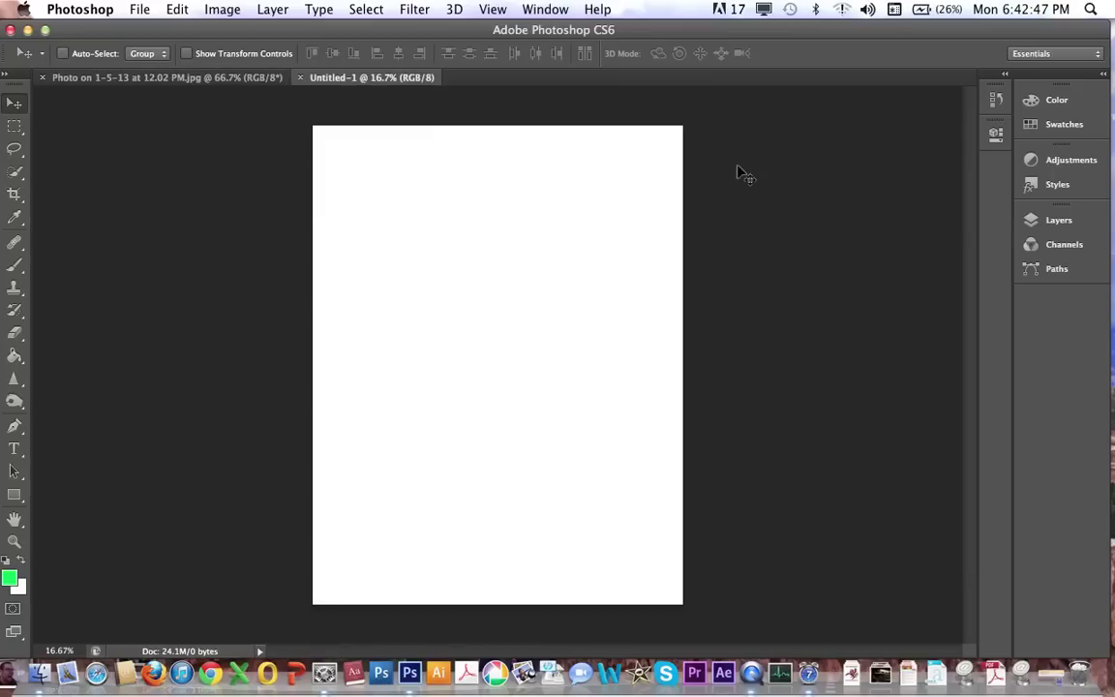
# Copy the cut-out face from the webcam photo and paste it into Untitled-1.
pyautogui.click(176, 75)
pyautogui.click(153, 8)
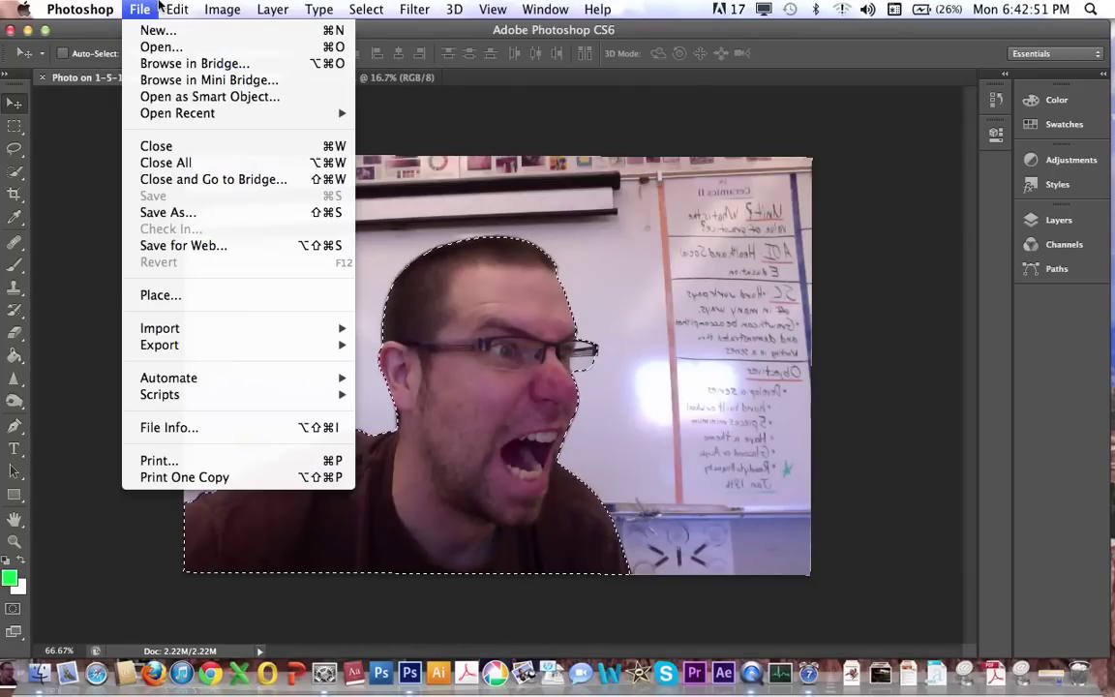
pyautogui.moveTo(166, 9)
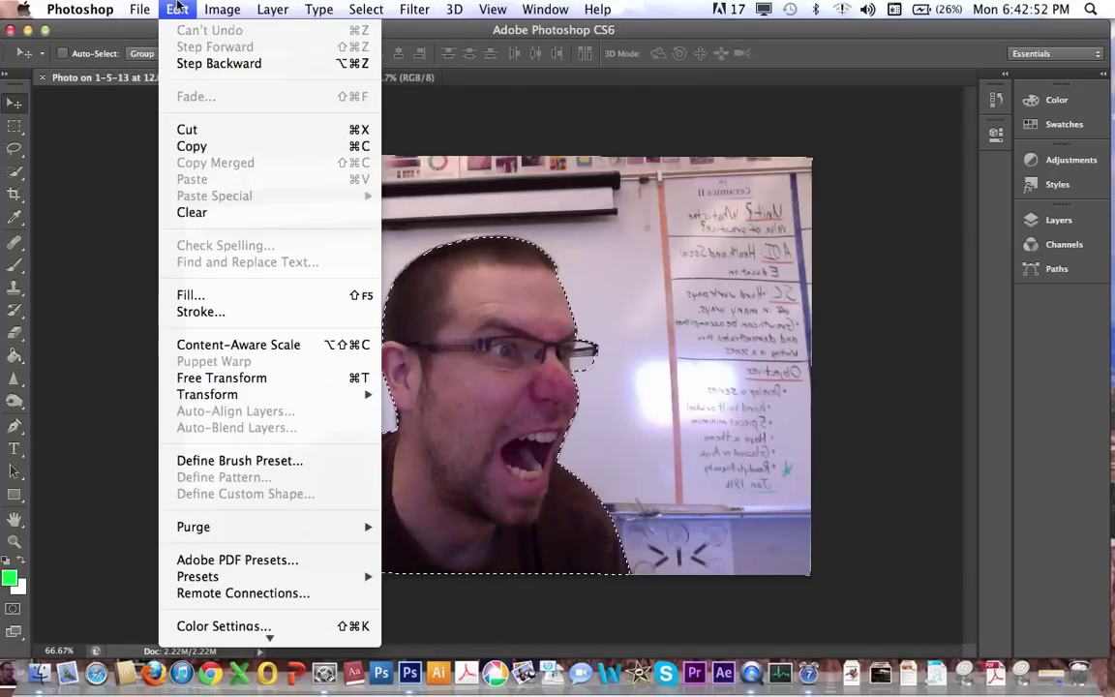
pyautogui.click(192, 146)
pyautogui.click(343, 79)
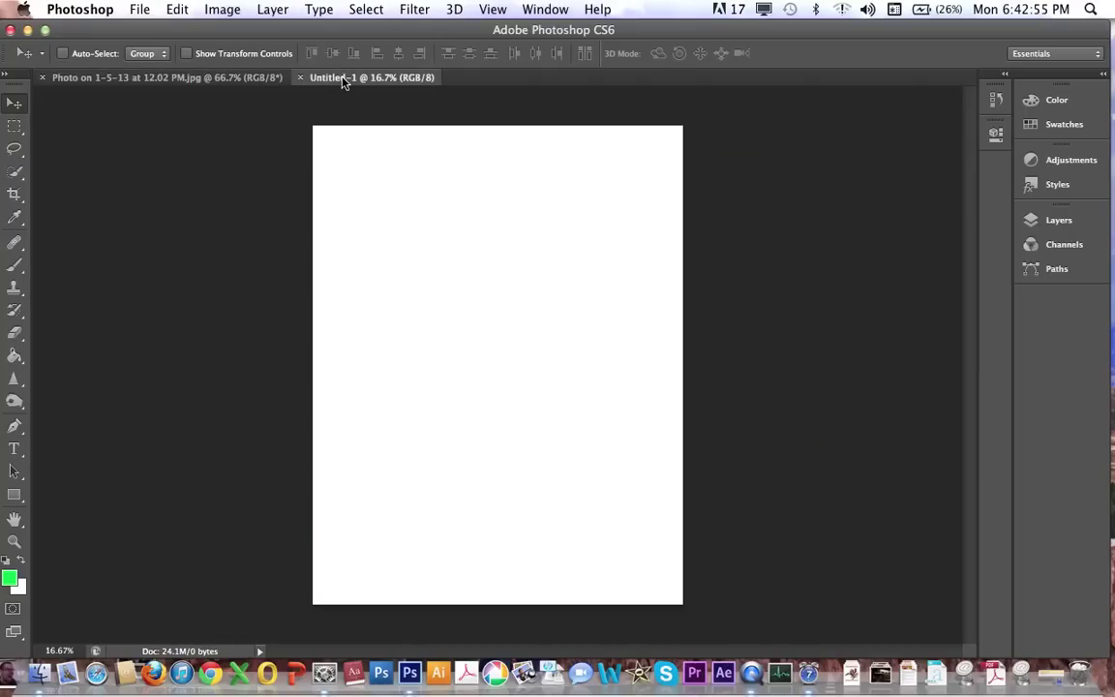
pyautogui.click(180, 8)
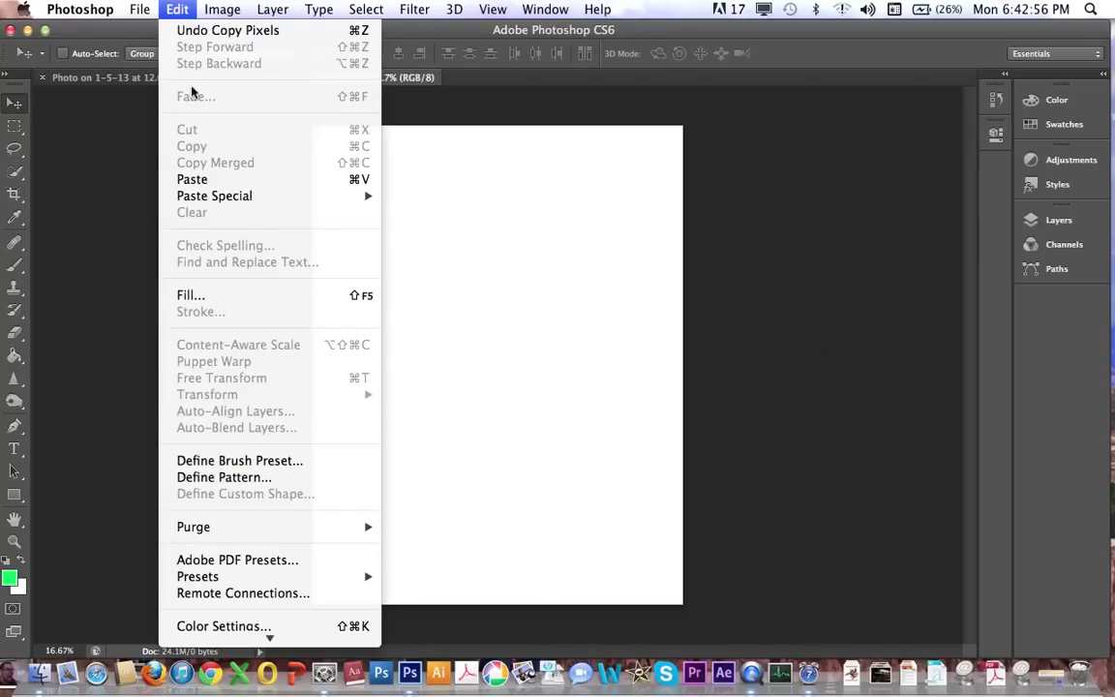
pyautogui.click(193, 180)
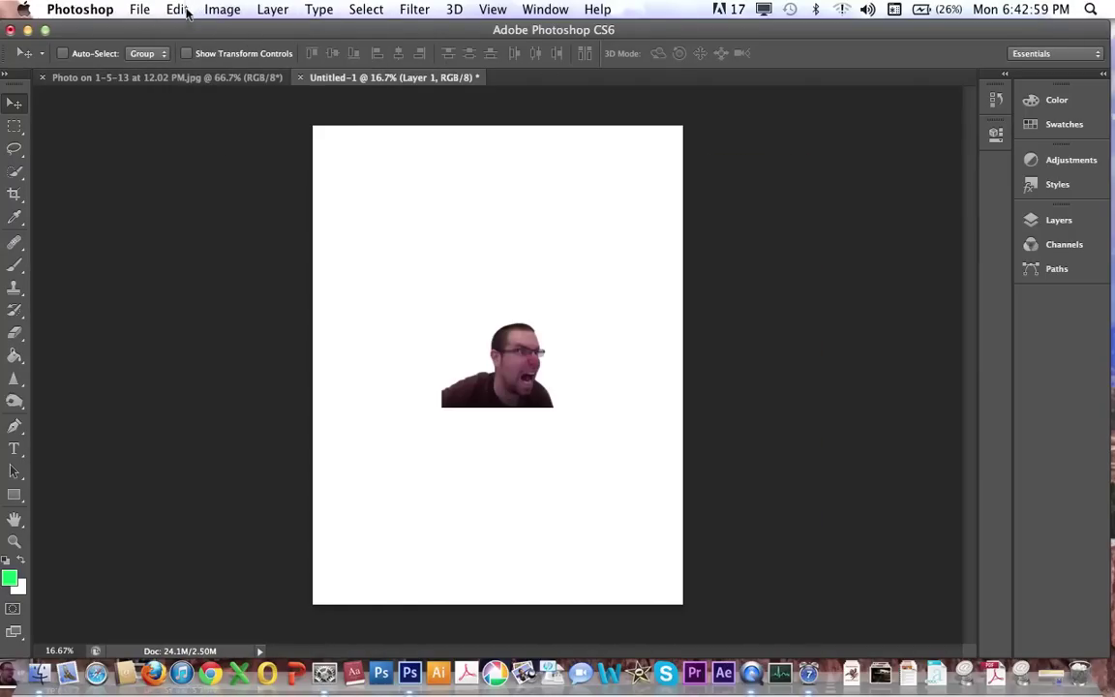
# Copy from the photo again, return to Untitled-1 and nudge the pasted Layer 1.
pyautogui.click(164, 77)
pyautogui.click(177, 8)
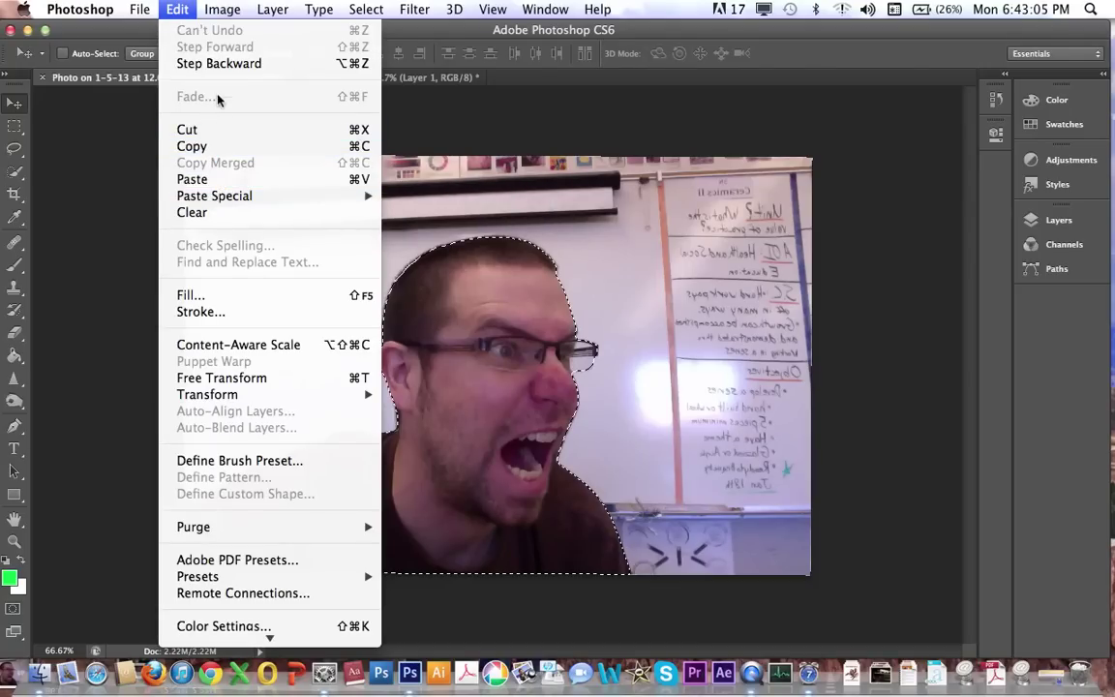
pyautogui.click(192, 179)
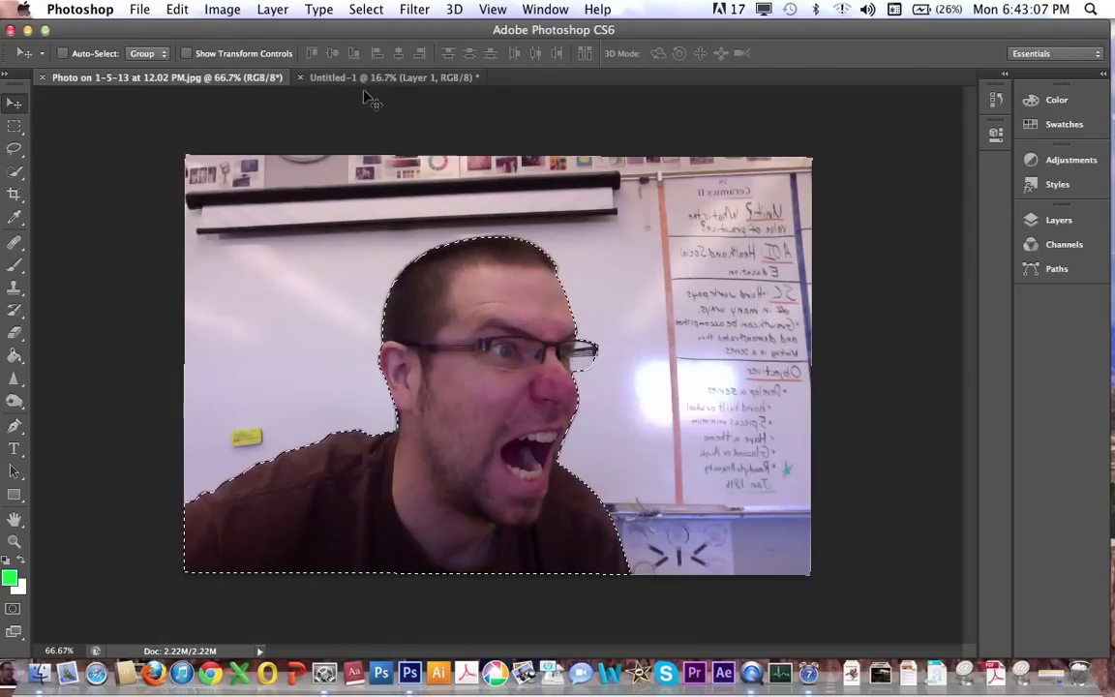
pyautogui.click(365, 77)
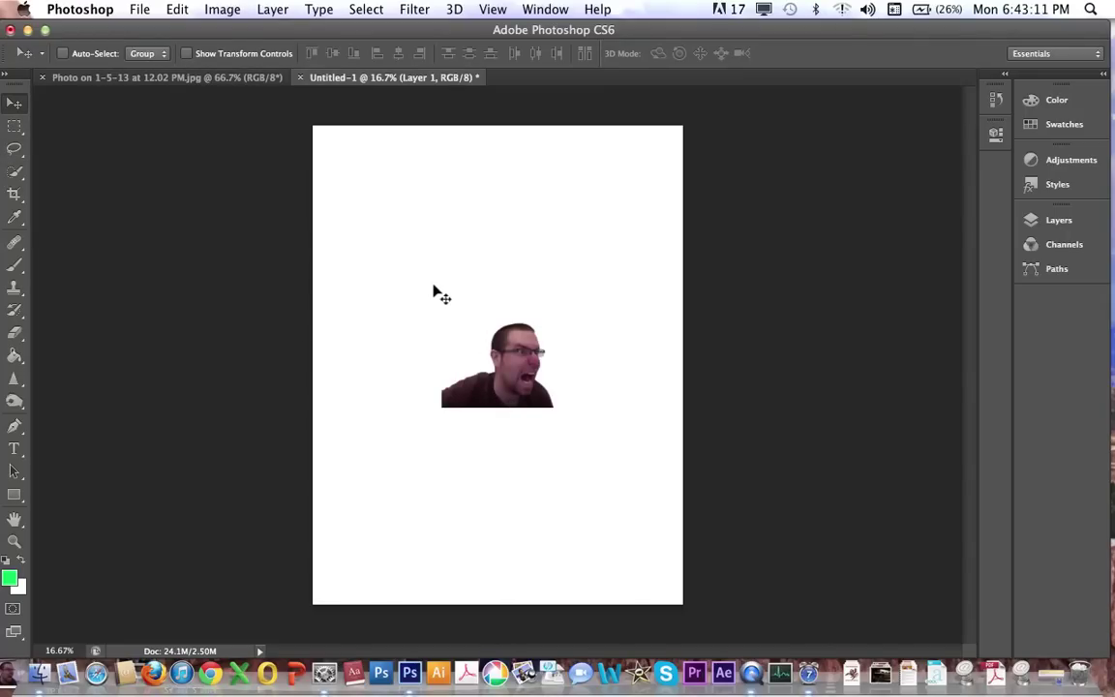
pyautogui.moveTo(499, 375)
pyautogui.mouseDown()
pyautogui.moveTo(459, 375)
pyautogui.moveTo(508, 392)
pyautogui.moveTo(502, 385)
pyautogui.mouseUp()
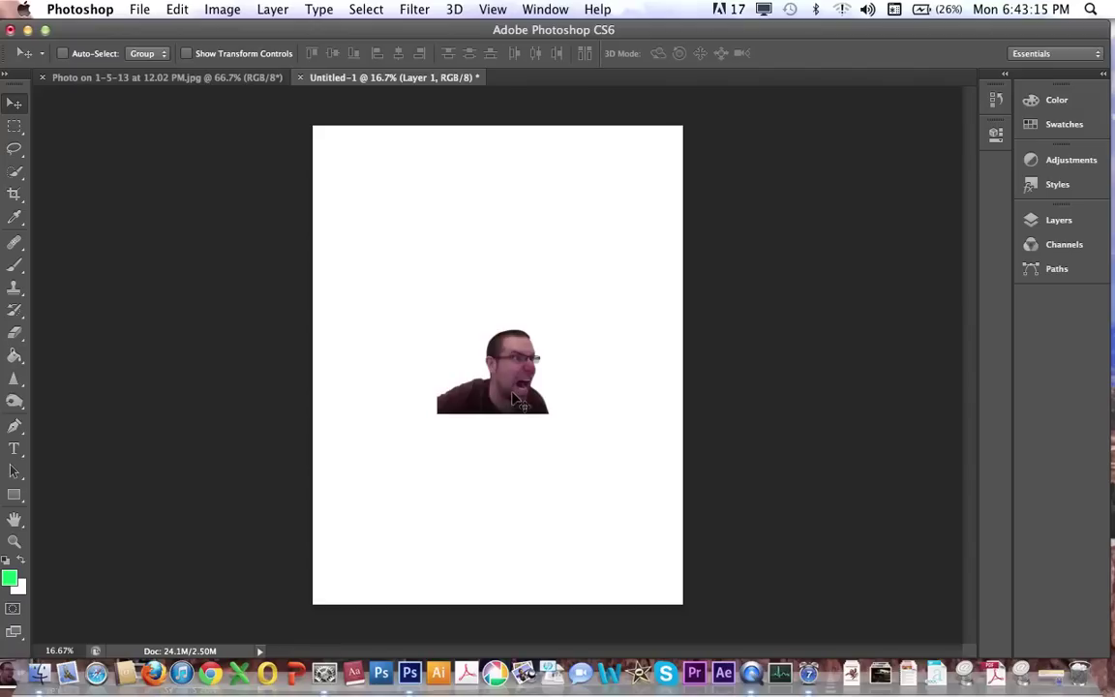
# Using Show Transform Controls, scale the face to about 247% and reposition it on the upper page.
pyautogui.click(187, 54)
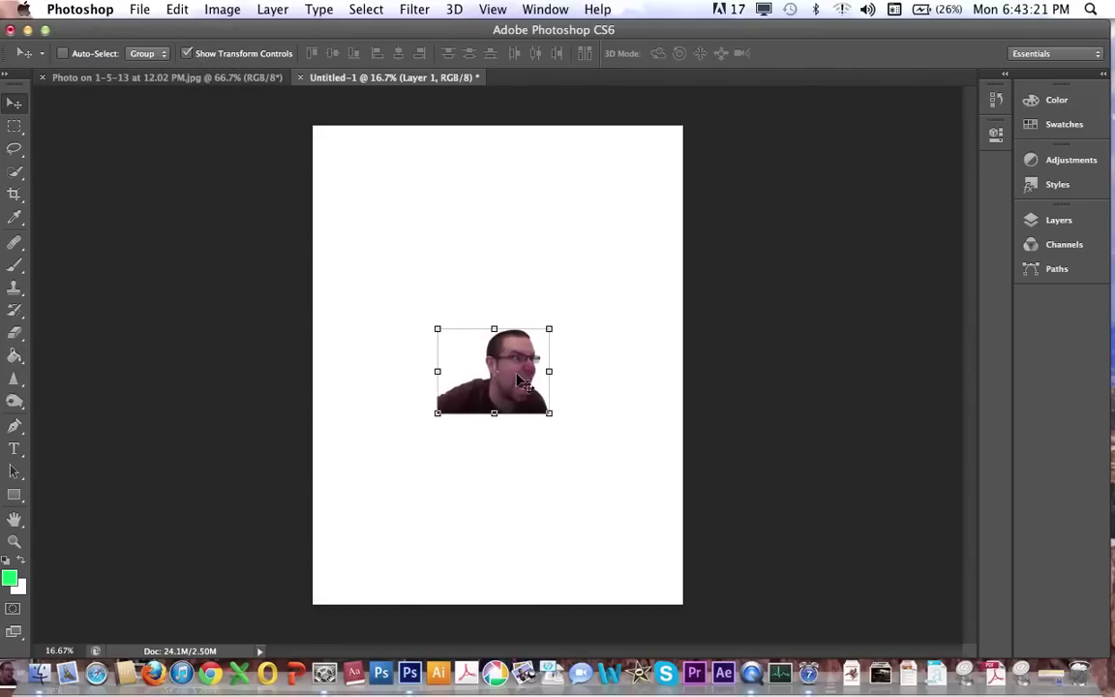
pyautogui.moveTo(550, 330); pyautogui.dragTo(728, 216)
pyautogui.moveTo(652, 309); pyautogui.dragTo(557, 339)
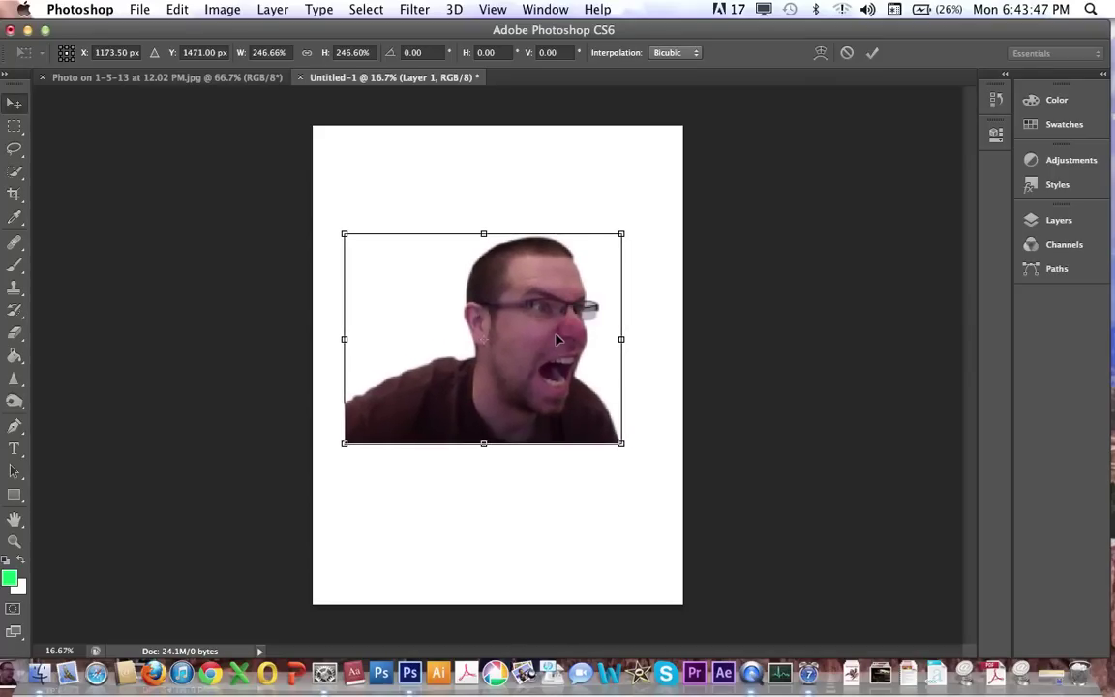
pyautogui.press('Return')
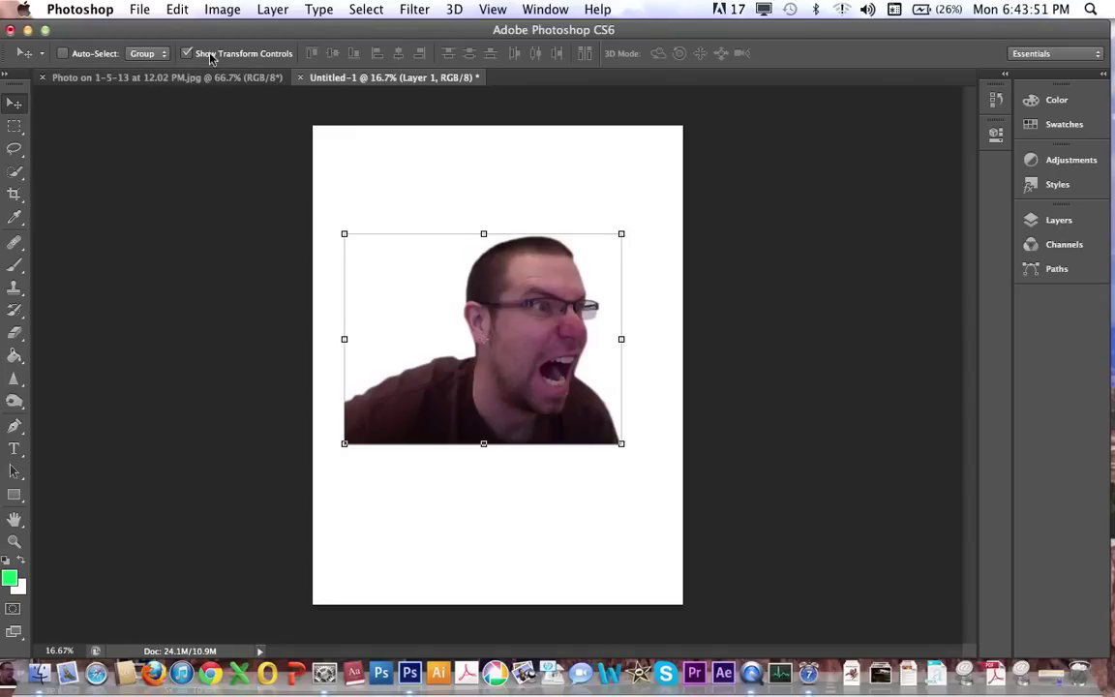
# Shift the face slightly and enlarge it a further 112%, then commit.
pyautogui.click(343, 229)
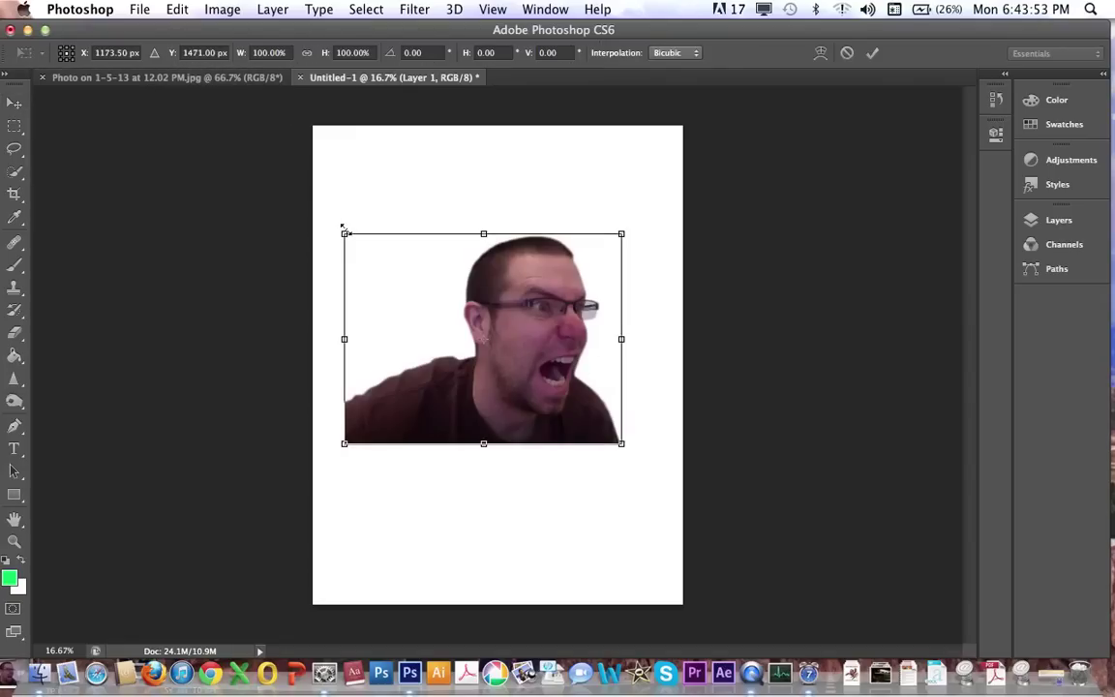
pyautogui.moveTo(489, 277); pyautogui.dragTo(500, 287)
pyautogui.click(16, 150)
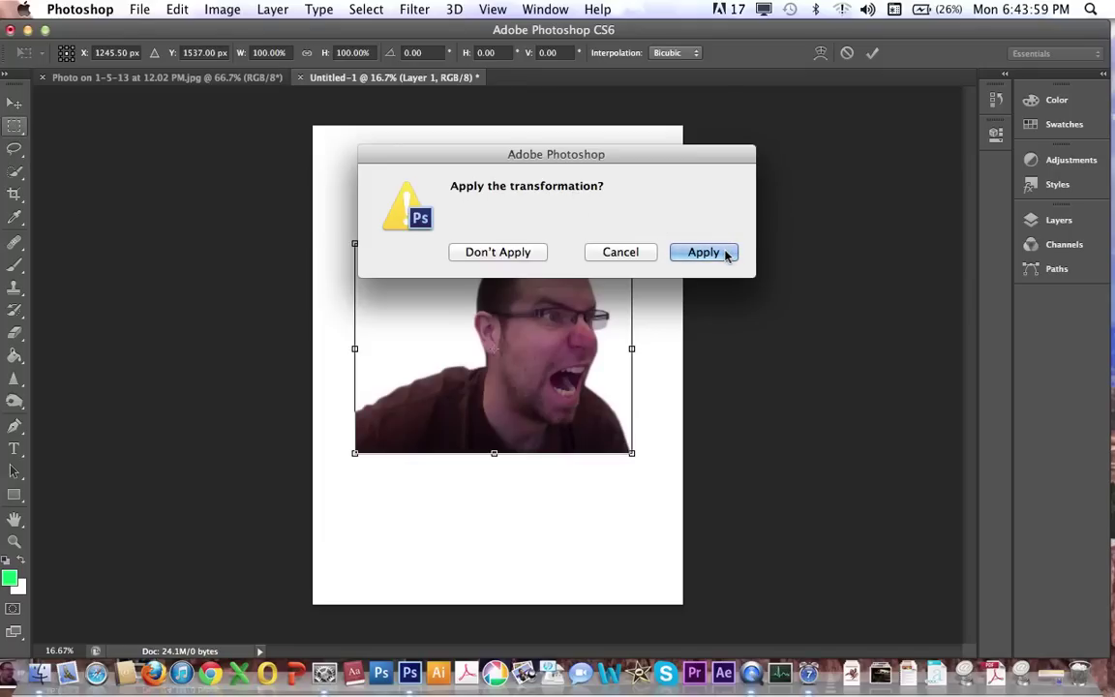
pyautogui.click(620, 252)
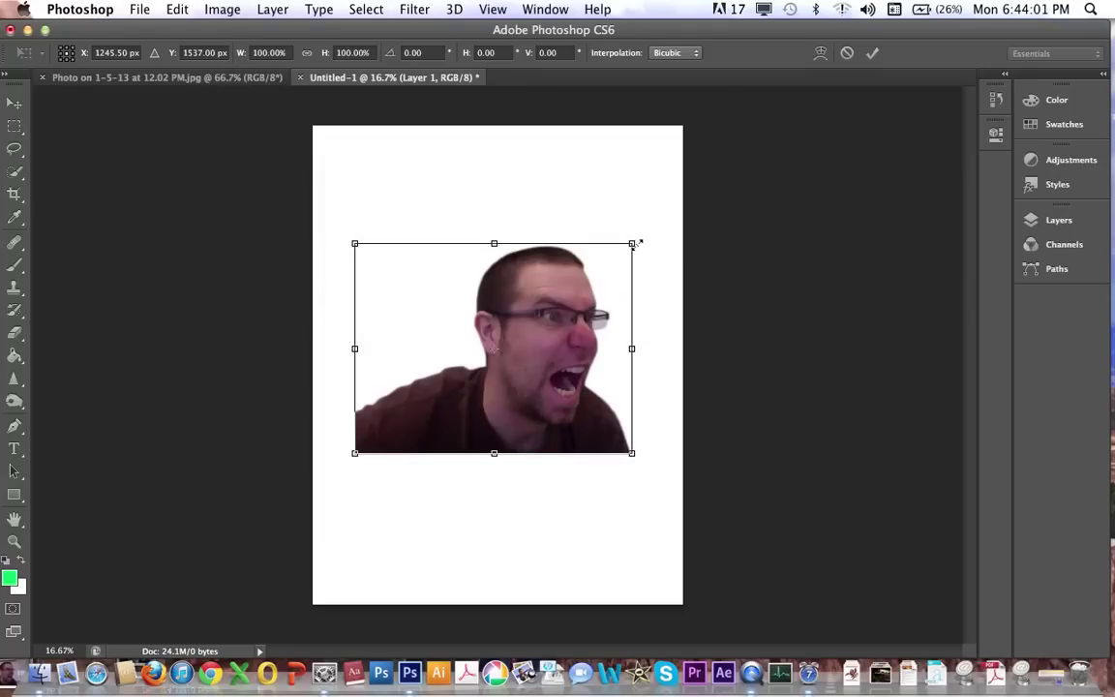
pyautogui.moveTo(635, 243); pyautogui.dragTo(665, 218)
pyautogui.press('Return')
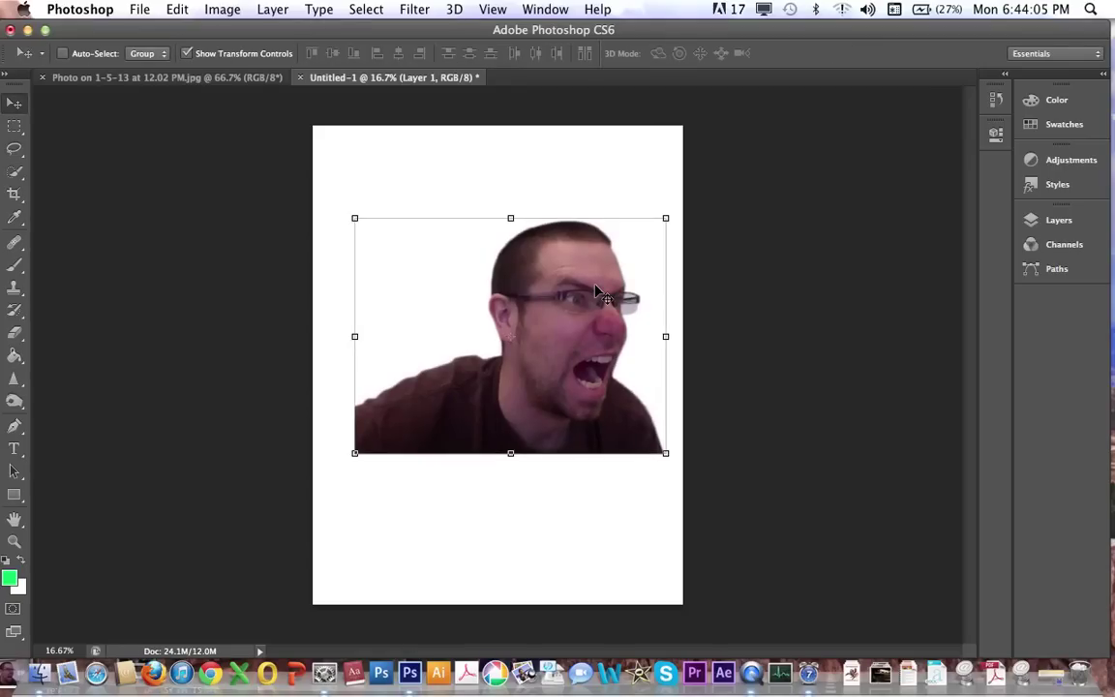
# Rotate the enlarged face about 40° so the head points upper right, then nudge it up-left.
pyautogui.moveTo(554, 312); pyautogui.dragTo(536, 340)
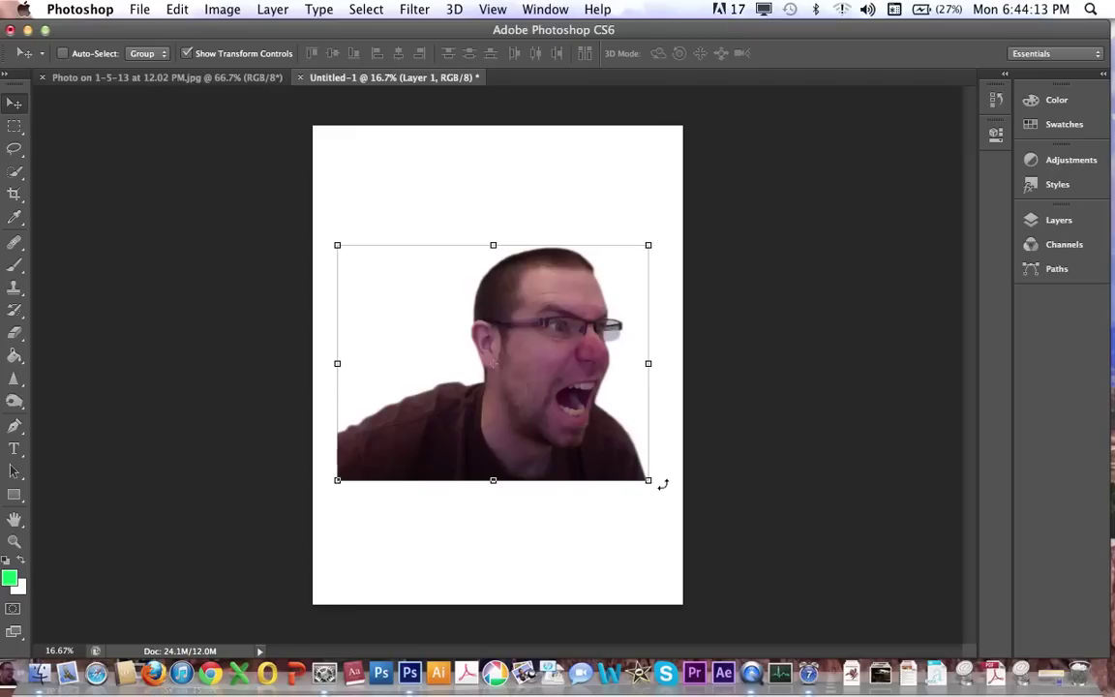
pyautogui.moveTo(662, 230); pyautogui.dragTo(642, 478)
pyautogui.press('Return')
pyautogui.hotkey('ctrl', 'z')
pyautogui.click(658, 240)
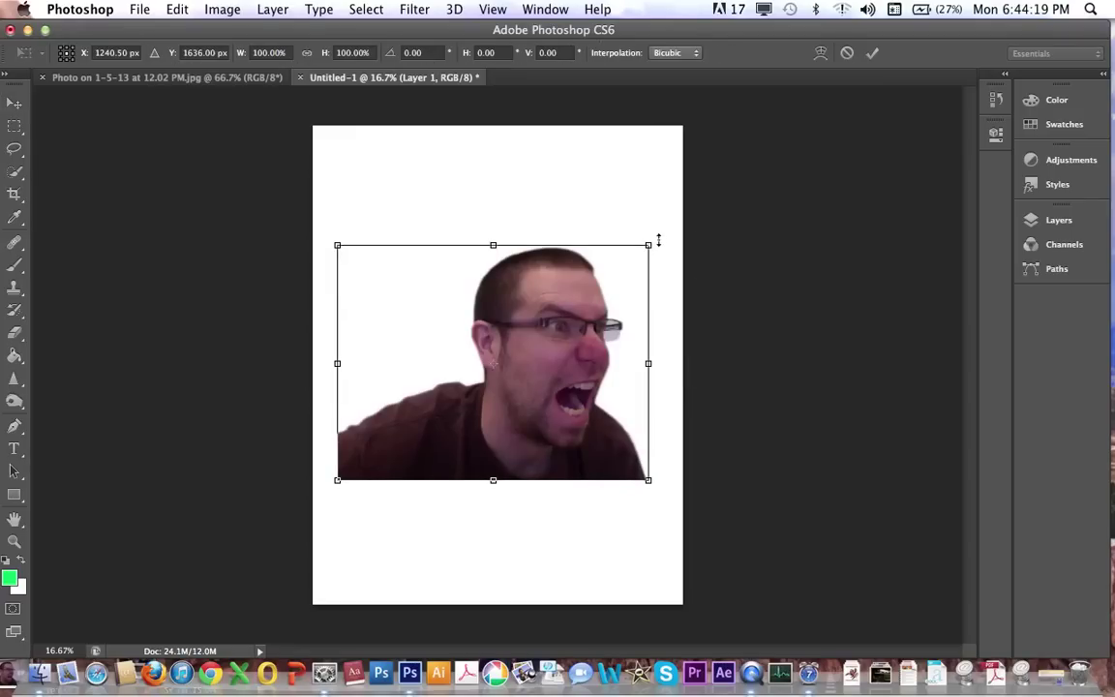
pyautogui.moveTo(659, 228); pyautogui.dragTo(687, 366)
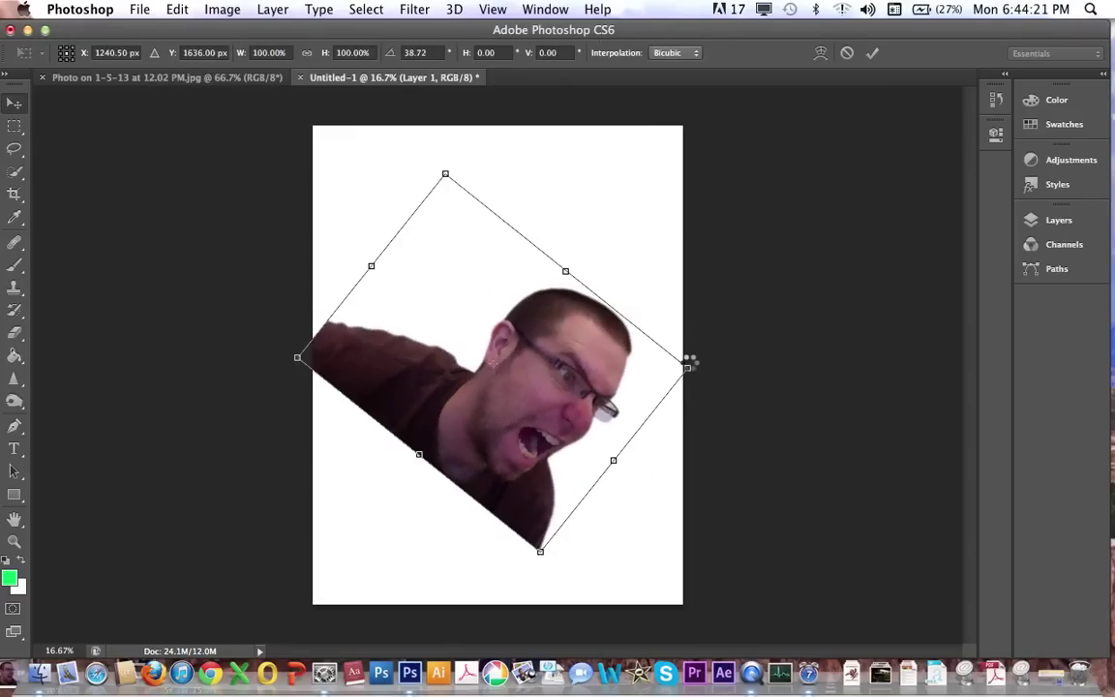
pyautogui.press('Return')
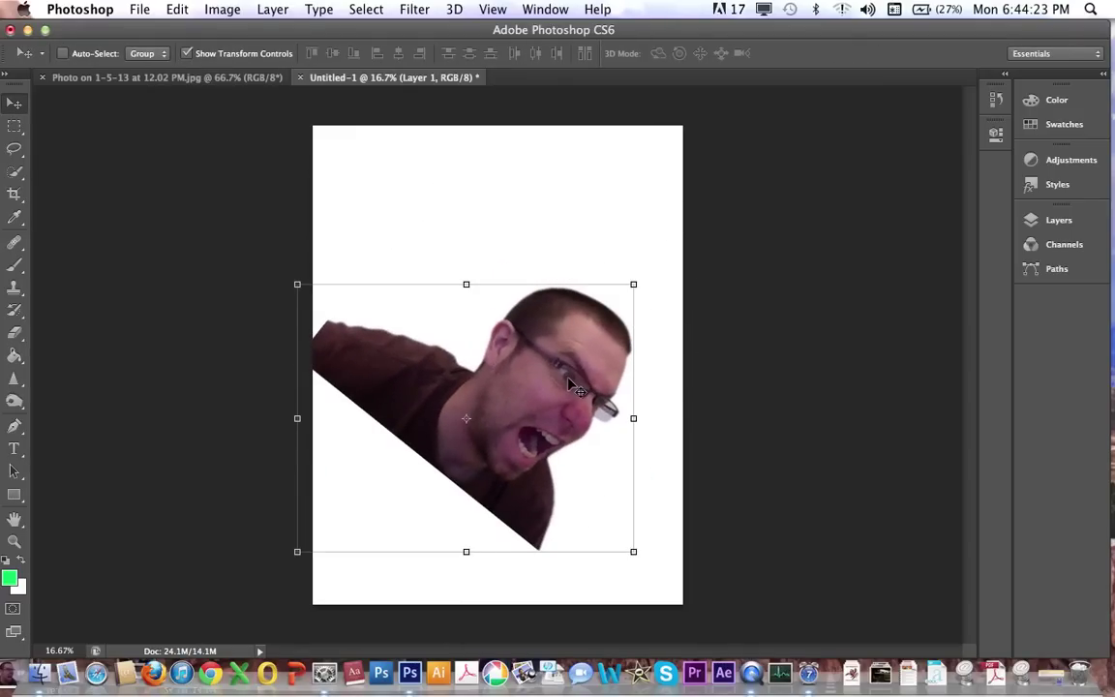
pyautogui.moveTo(573, 387); pyautogui.dragTo(569, 381)
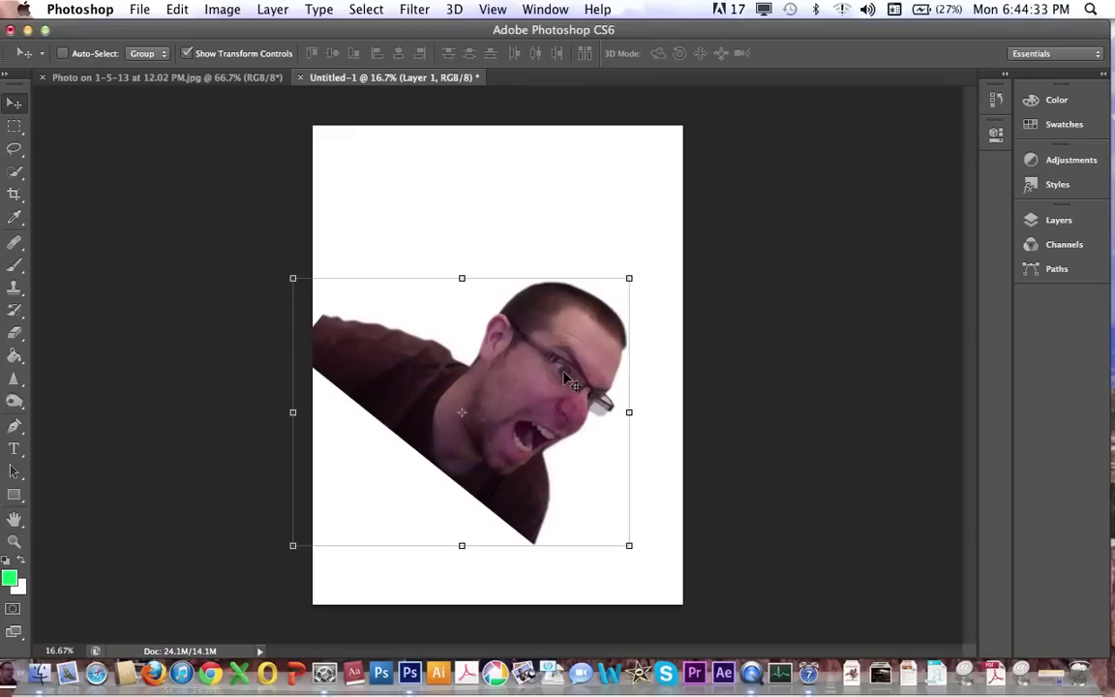
# Duplicate Layer 1 to create Layer 1 copy.
pyautogui.click(1046, 228)
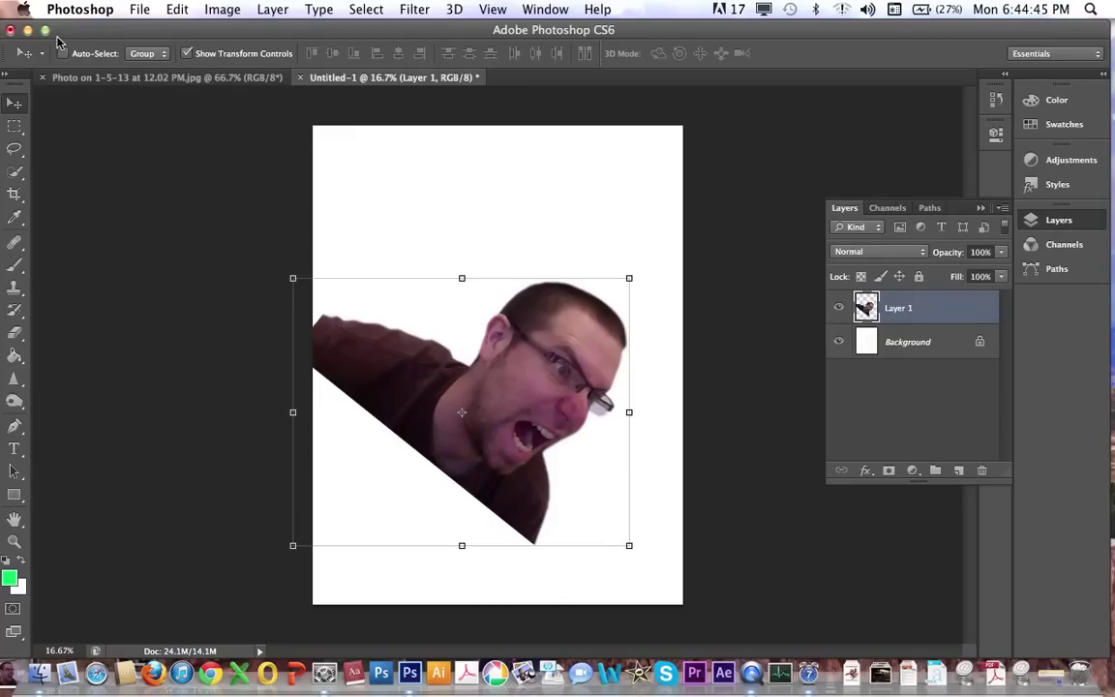
pyautogui.click(117, 77)
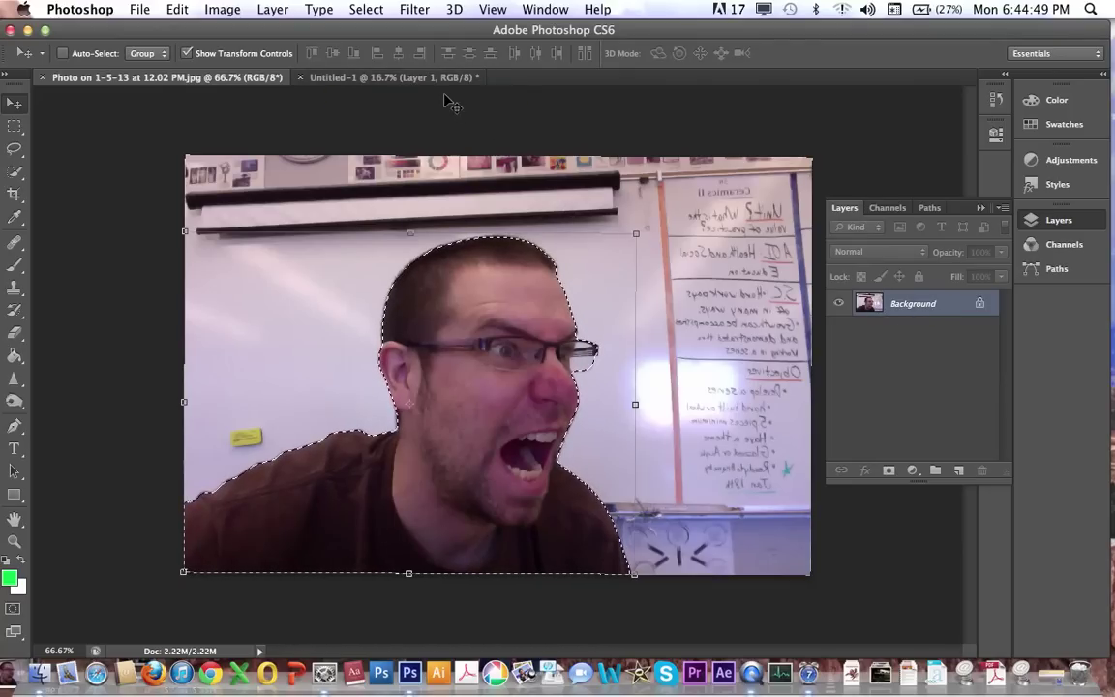
pyautogui.click(428, 78)
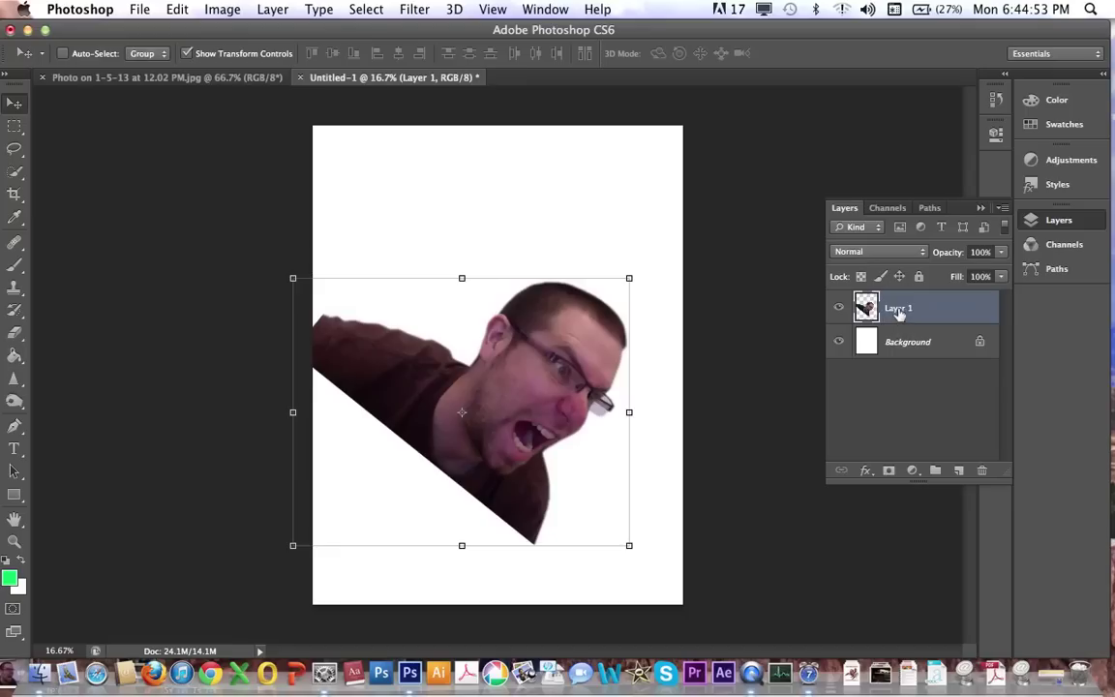
pyautogui.rightClick(899, 310)
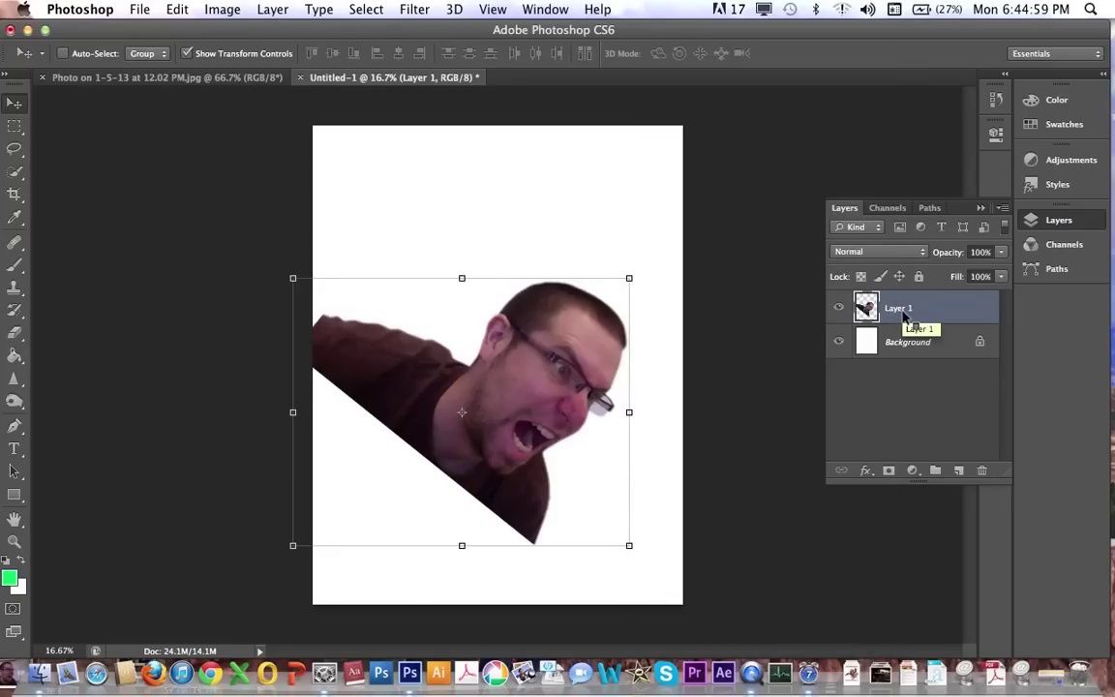
pyautogui.rightClick(905, 316)
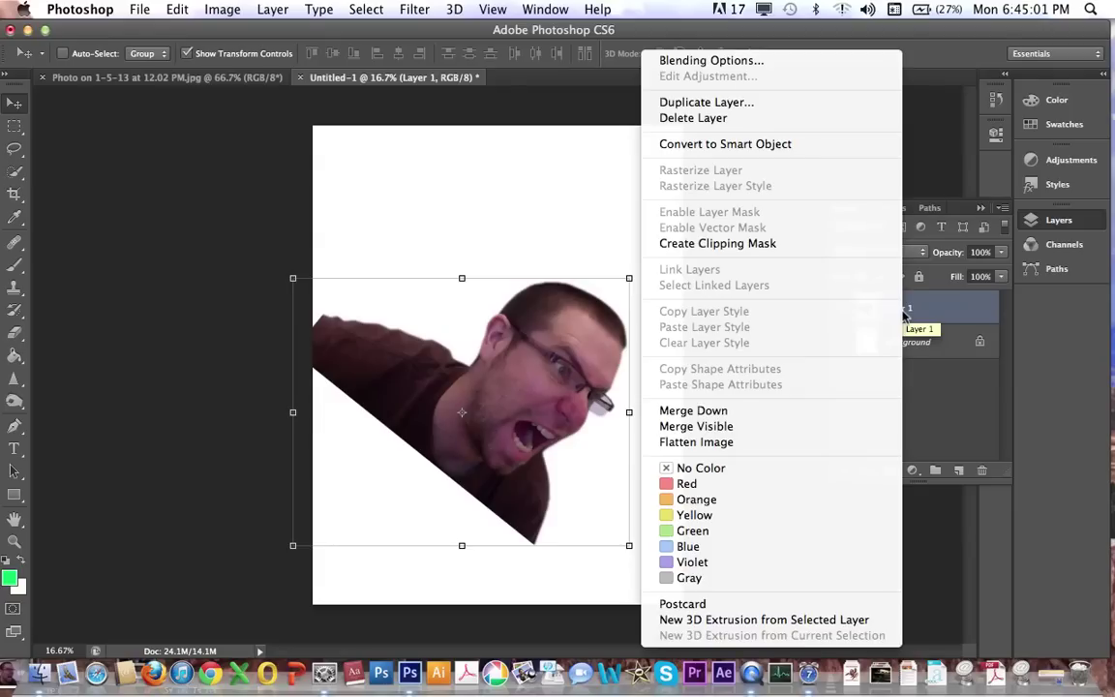
pyautogui.click(770, 108)
pyautogui.click(717, 267)
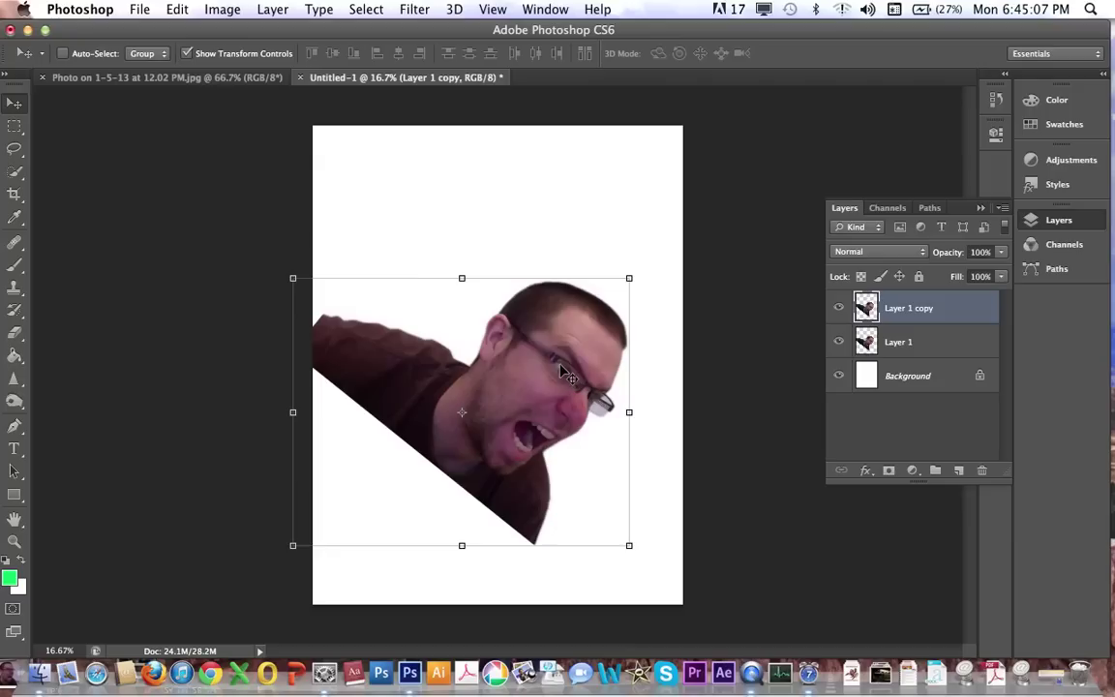
# Rotate the copy about 70° counterclockwise and reposition it on the page.
pyautogui.moveTo(563, 374); pyautogui.dragTo(590, 472)
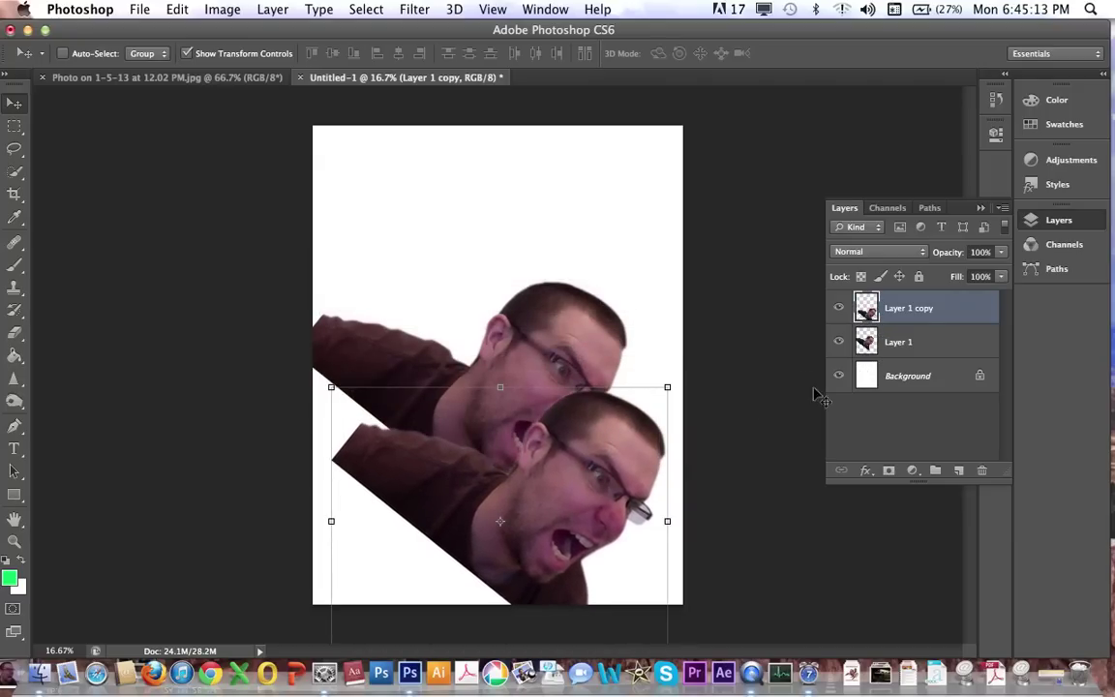
pyautogui.click(674, 380)
pyautogui.moveTo(684, 377); pyautogui.dragTo(426, 319)
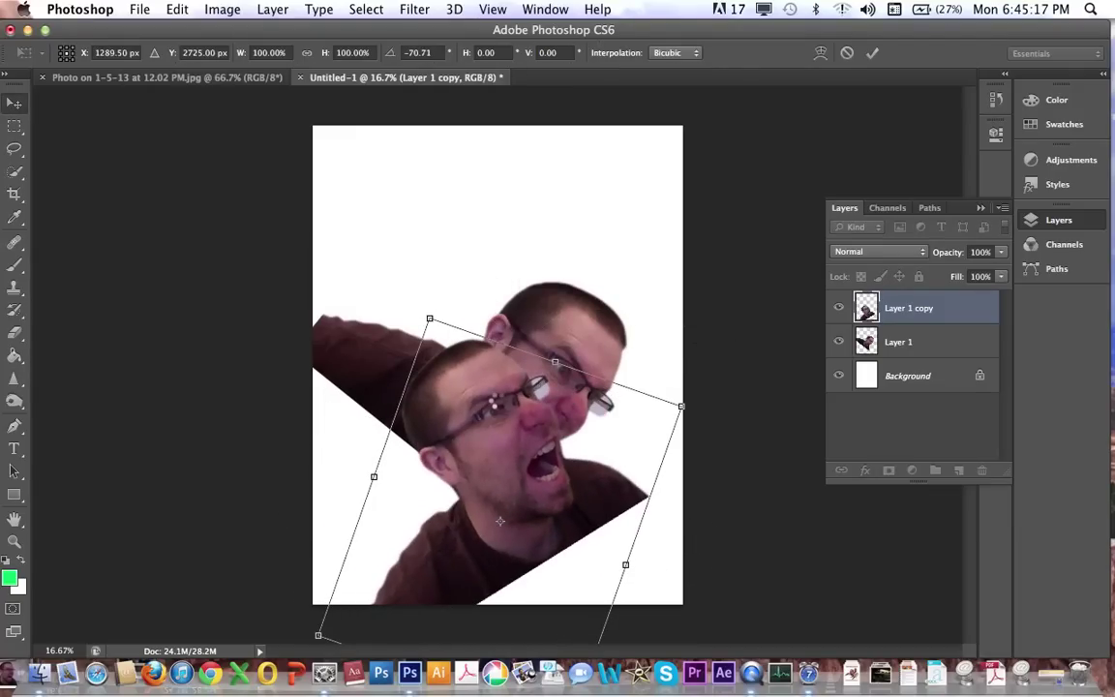
pyautogui.press('Return')
pyautogui.moveTo(448, 359); pyautogui.dragTo(409, 289)
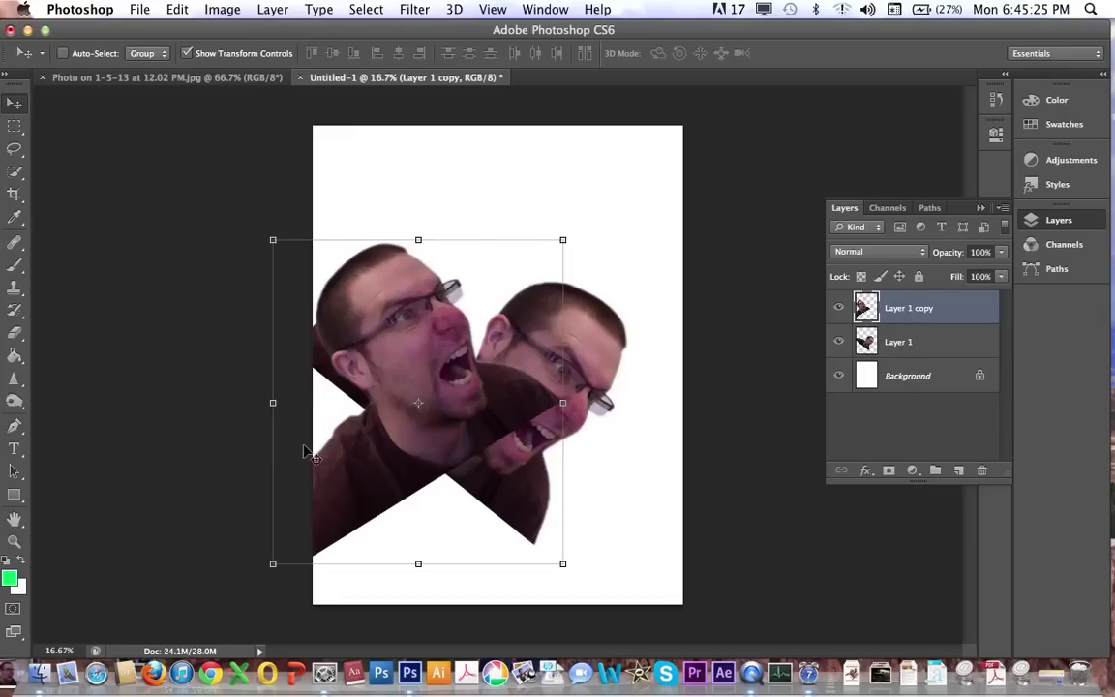
pyautogui.moveTo(404, 348); pyautogui.dragTo(542, 361)
# Enlarge the copy to 164% with Ctrl+T and move it beneath Layer 1.
pyautogui.hotkey('ctrl', 't')
pyautogui.moveTo(408, 249); pyautogui.dragTo(182, 74)
pyautogui.moveTo(448, 261); pyautogui.dragTo(444, 385)
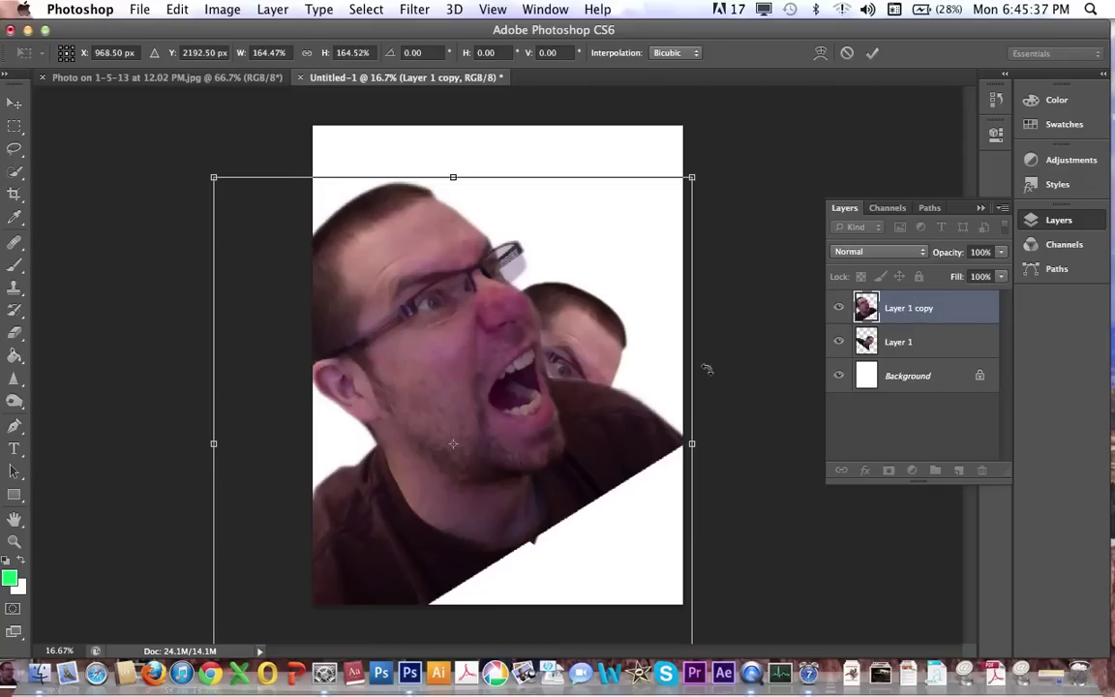
pyautogui.press('Return')
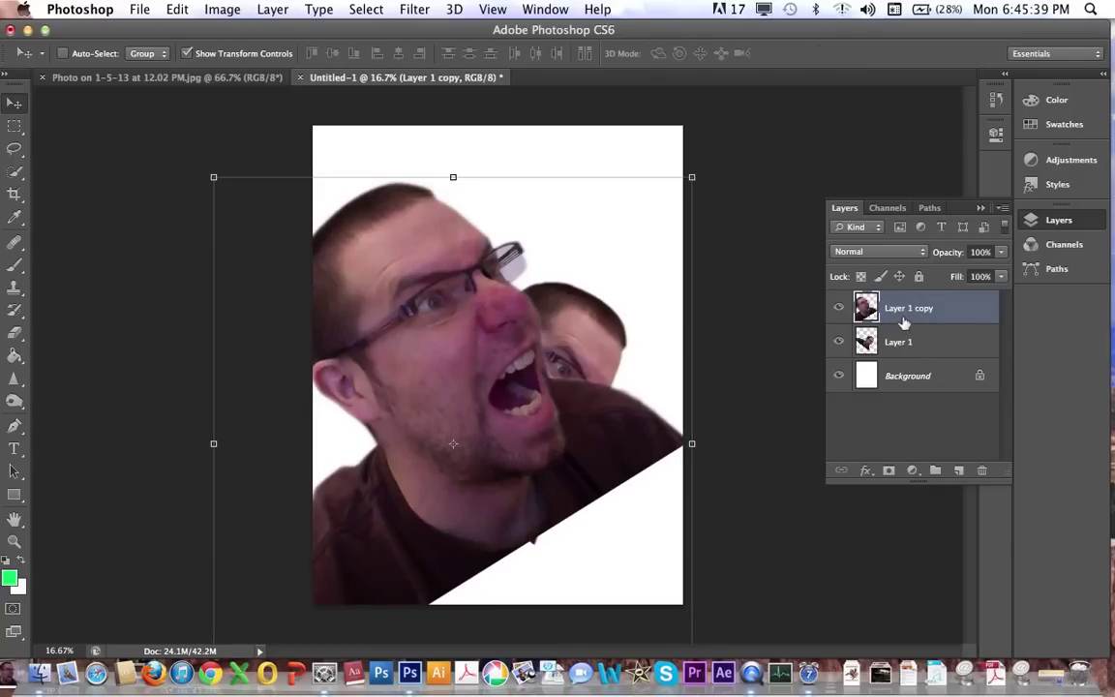
pyautogui.moveTo(901, 318); pyautogui.dragTo(903, 363)
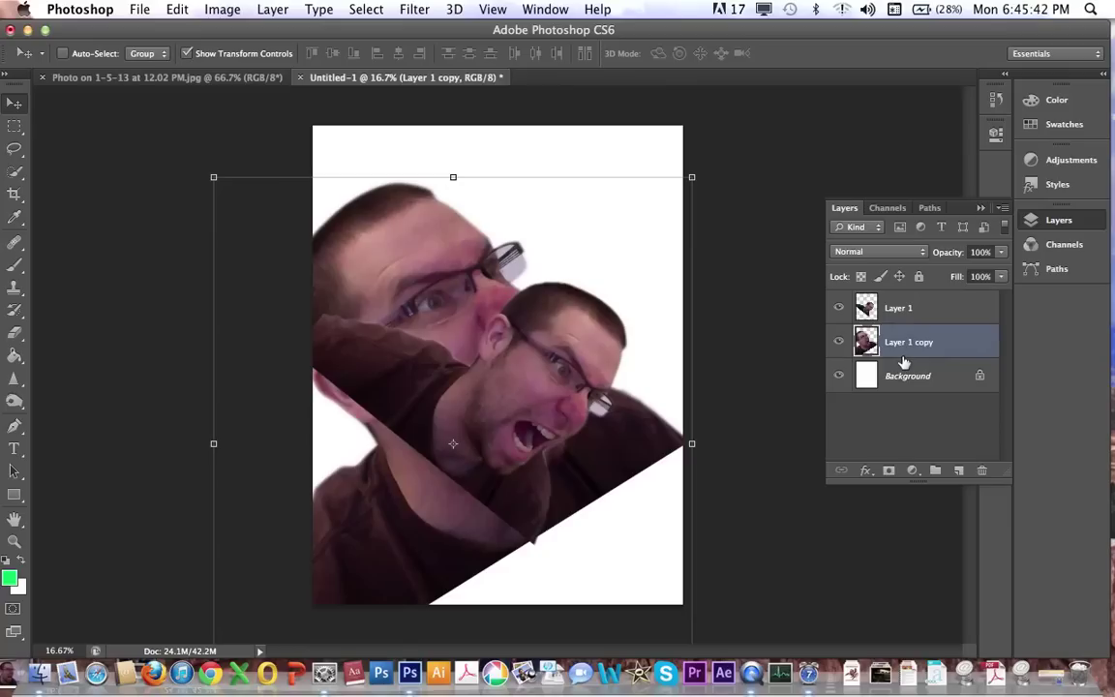
# Select Layer 1 and shift the smaller portrait slightly on the page.
pyautogui.click(899, 312)
pyautogui.moveTo(568, 376); pyautogui.dragTo(540, 405)
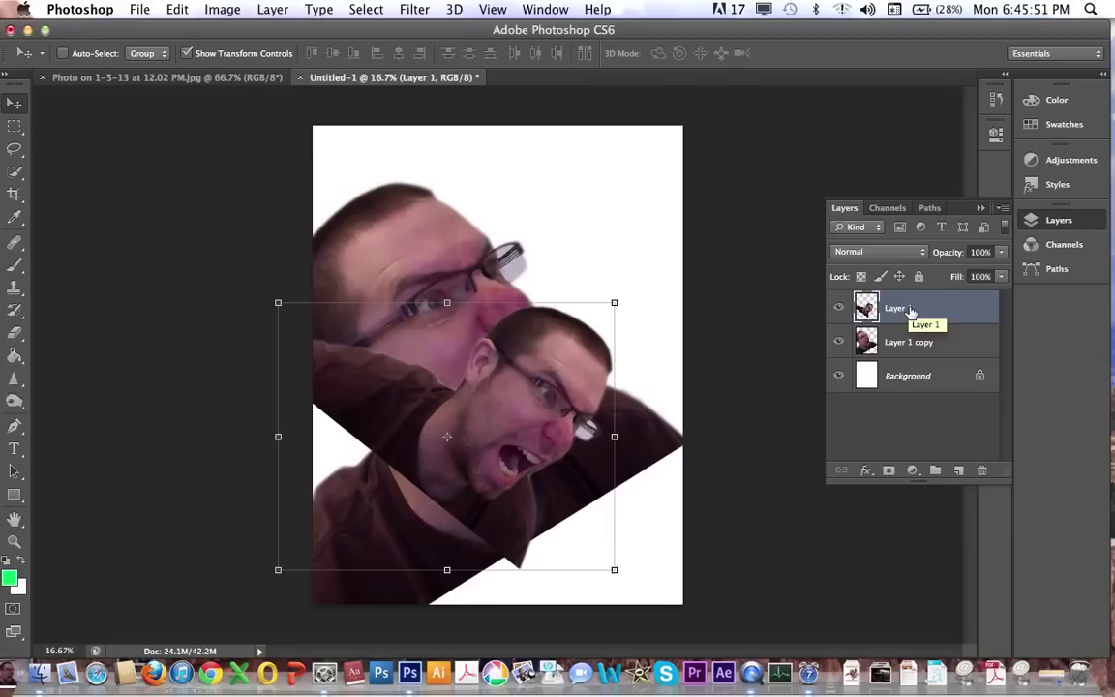
pyautogui.rightClick(909, 310)
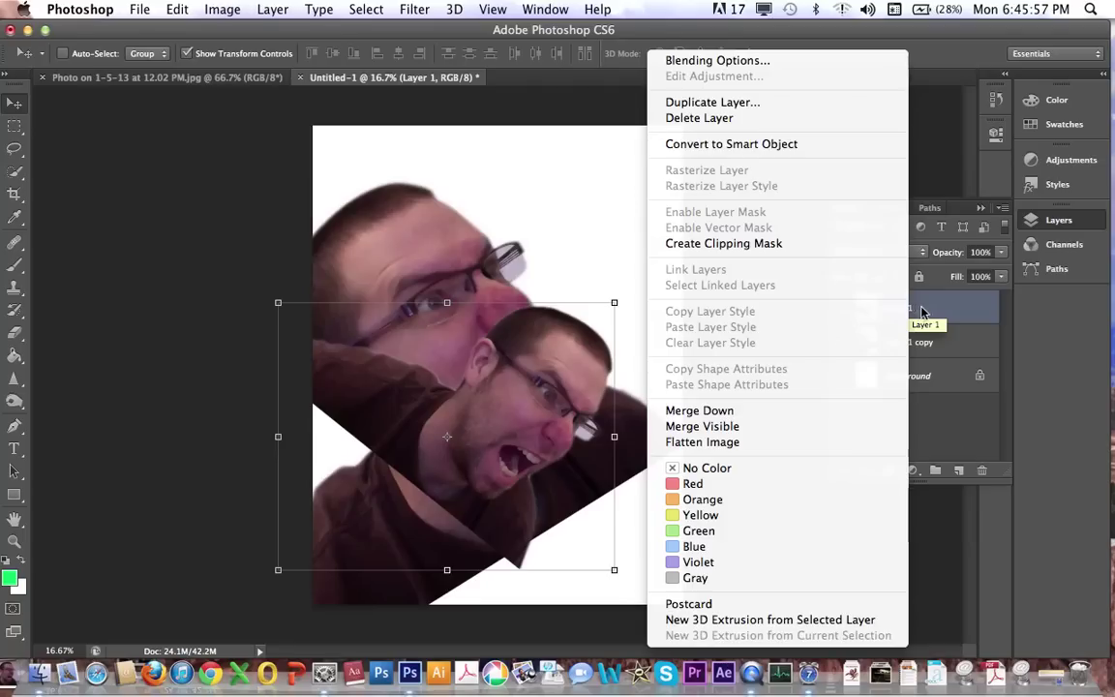
pyautogui.click(915, 311)
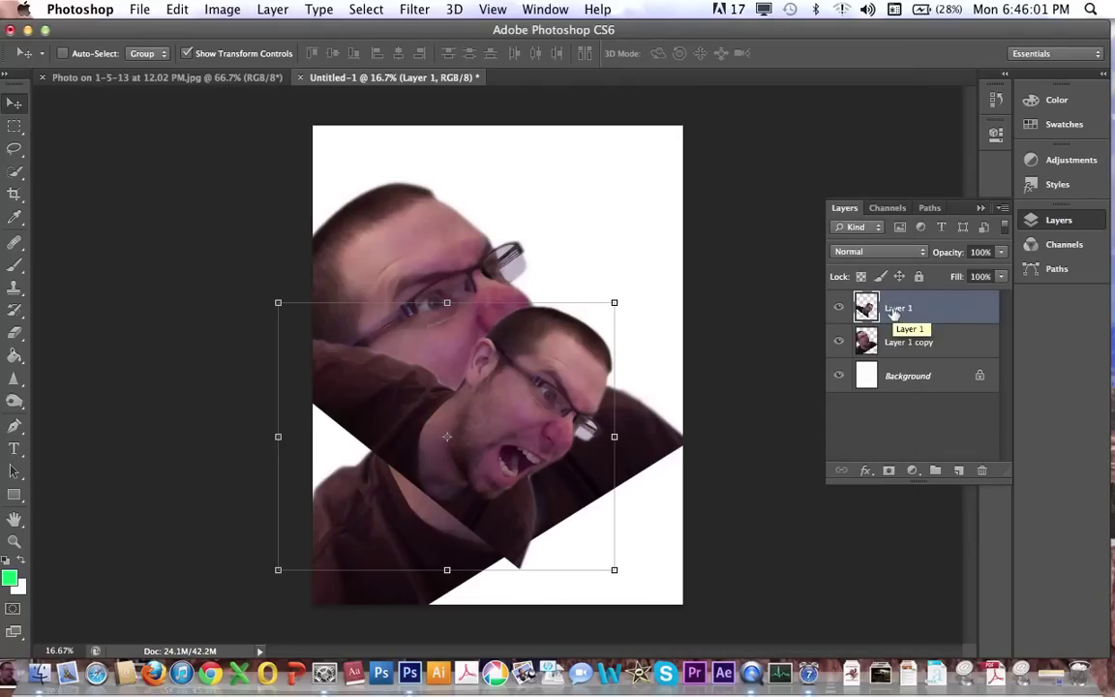
# Rename Layer 1 to 'Small Me' and Layer 1 copy to 'Big Me'.
pyautogui.doubleClick(894, 310)
pyautogui.write('Small Me')
pyautogui.press('Return')
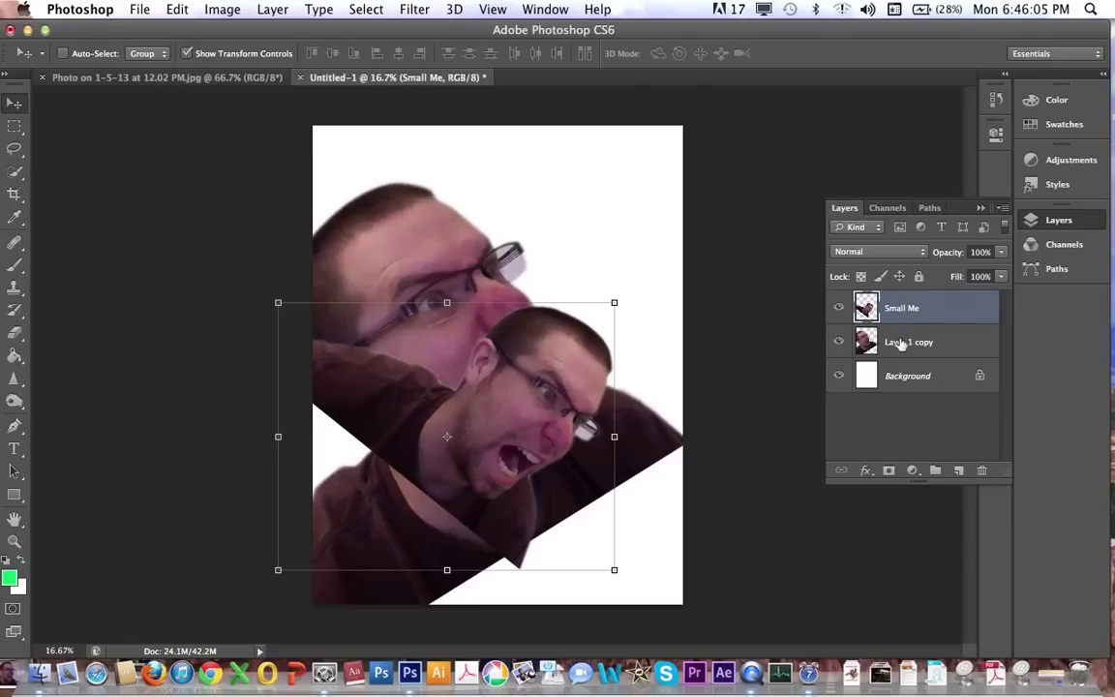
pyautogui.doubleClick(902, 343)
pyautogui.press('BackSpace')
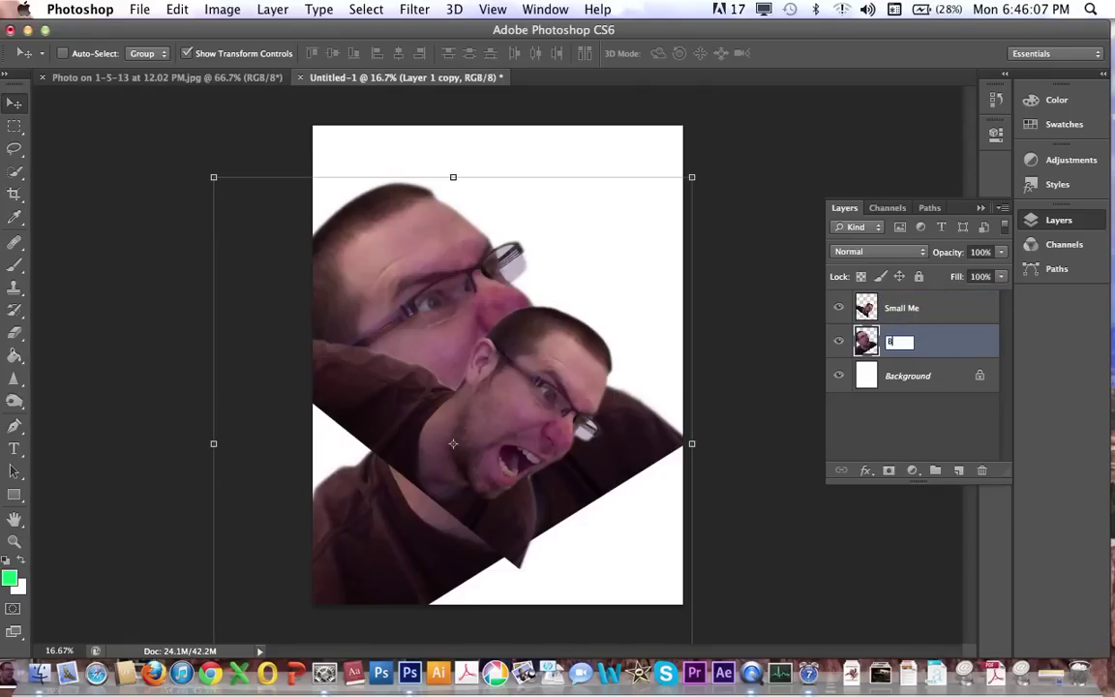
pyautogui.write('Big Me')
pyautogui.press('Return')
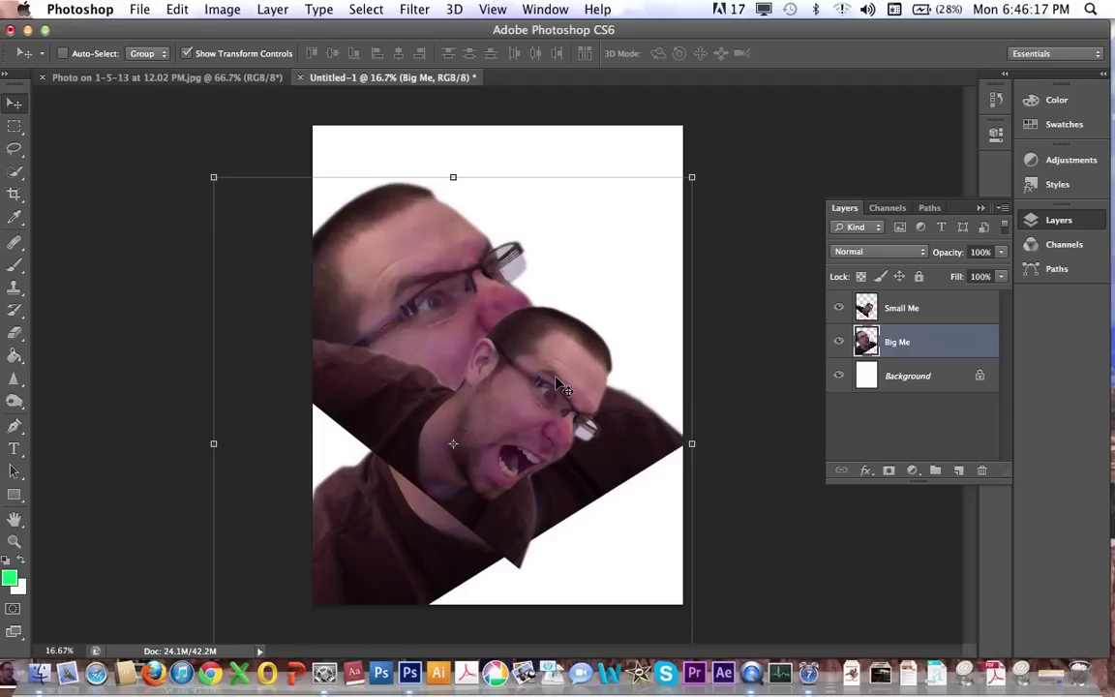
# Move Big Me up-right, then reposition Small Me up and left on the page.
pyautogui.moveTo(559, 384); pyautogui.dragTo(585, 357)
pyautogui.click(911, 308)
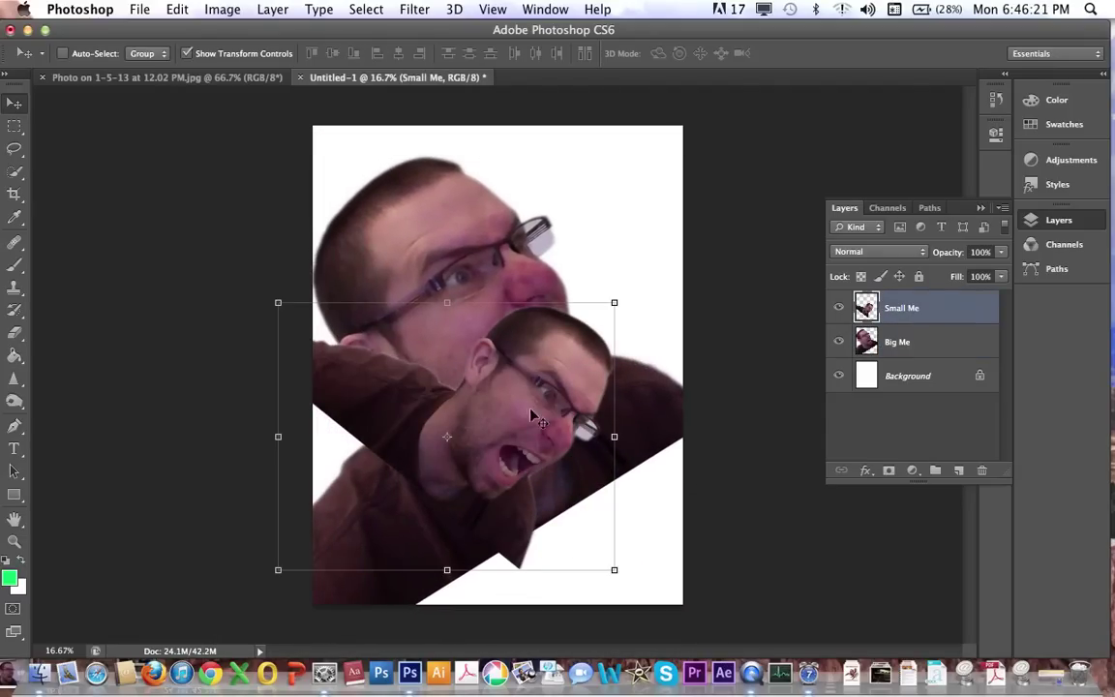
pyautogui.moveTo(563, 463); pyautogui.dragTo(481, 273)
pyautogui.moveTo(558, 272); pyautogui.dragTo(565, 302)
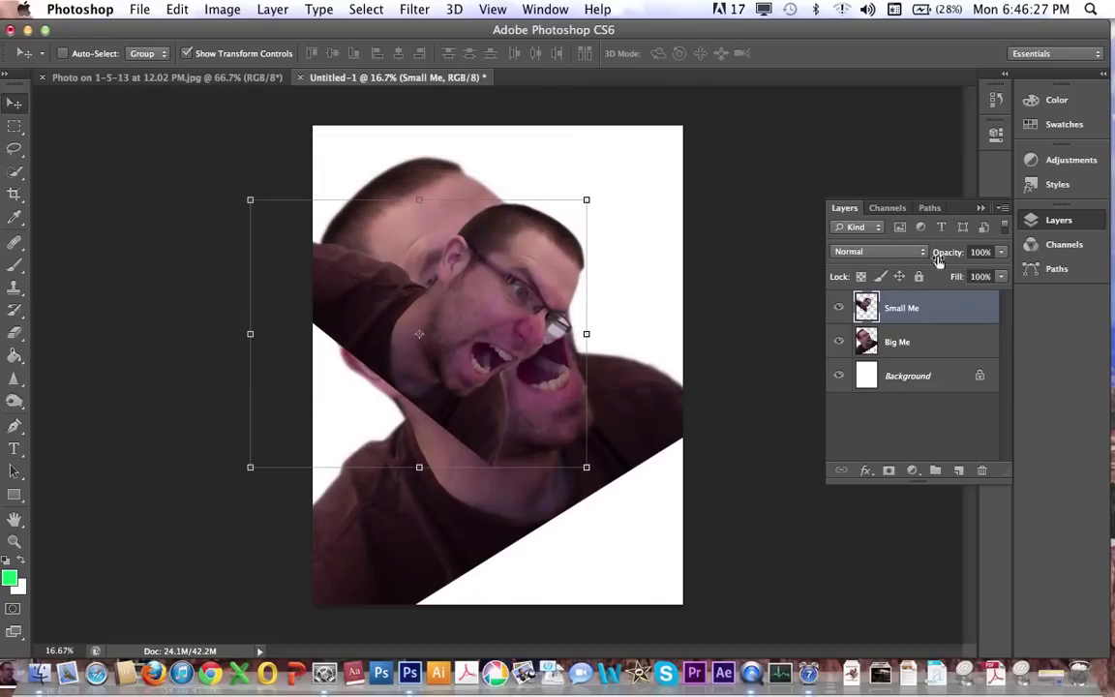
# Try lower opacity and Darken, Color Burn, Darker Color on Small Me, then restore Normal.
pyautogui.click(1003, 254)
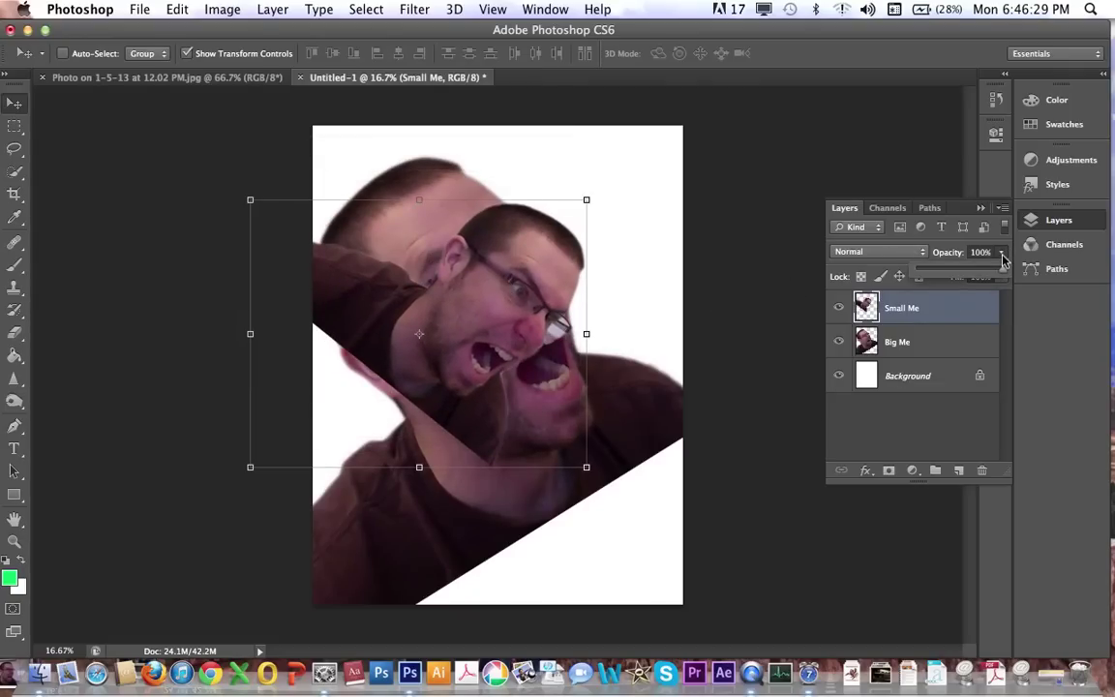
pyautogui.moveTo(1003, 259)
pyautogui.mouseDown()
pyautogui.moveTo(997, 274)
pyautogui.moveTo(962, 279)
pyautogui.moveTo(1007, 275)
pyautogui.mouseUp()
pyautogui.click(893, 251)
pyautogui.press('Escape')
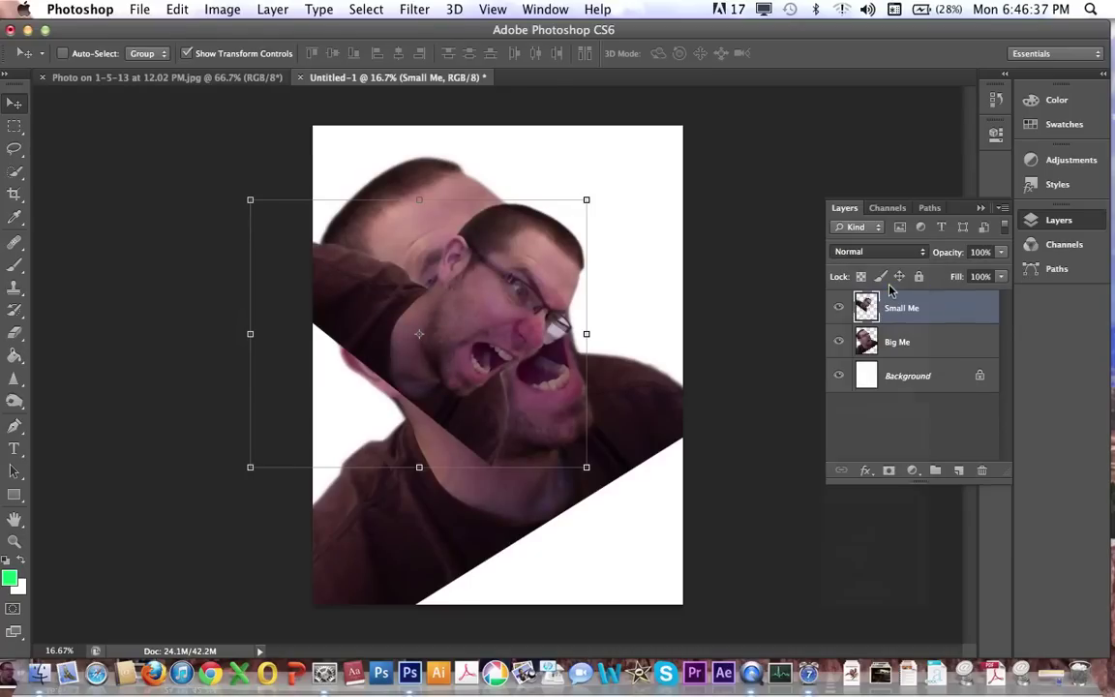
pyautogui.click(879, 252)
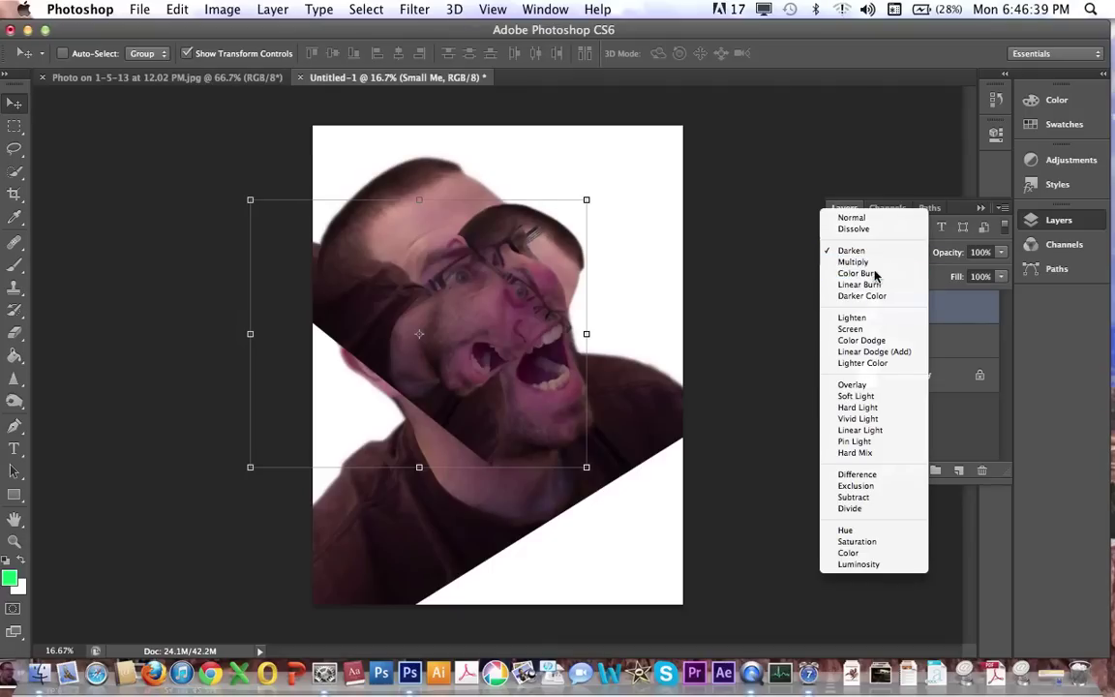
pyautogui.click(875, 274)
pyautogui.click(875, 252)
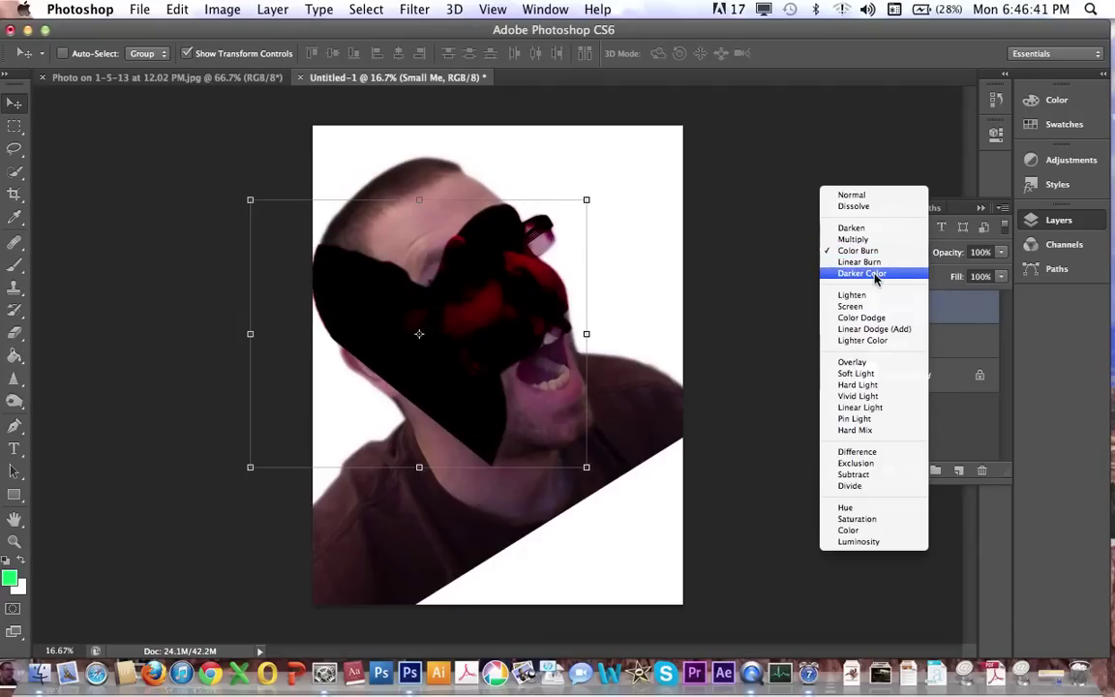
pyautogui.click(875, 274)
pyautogui.click(880, 252)
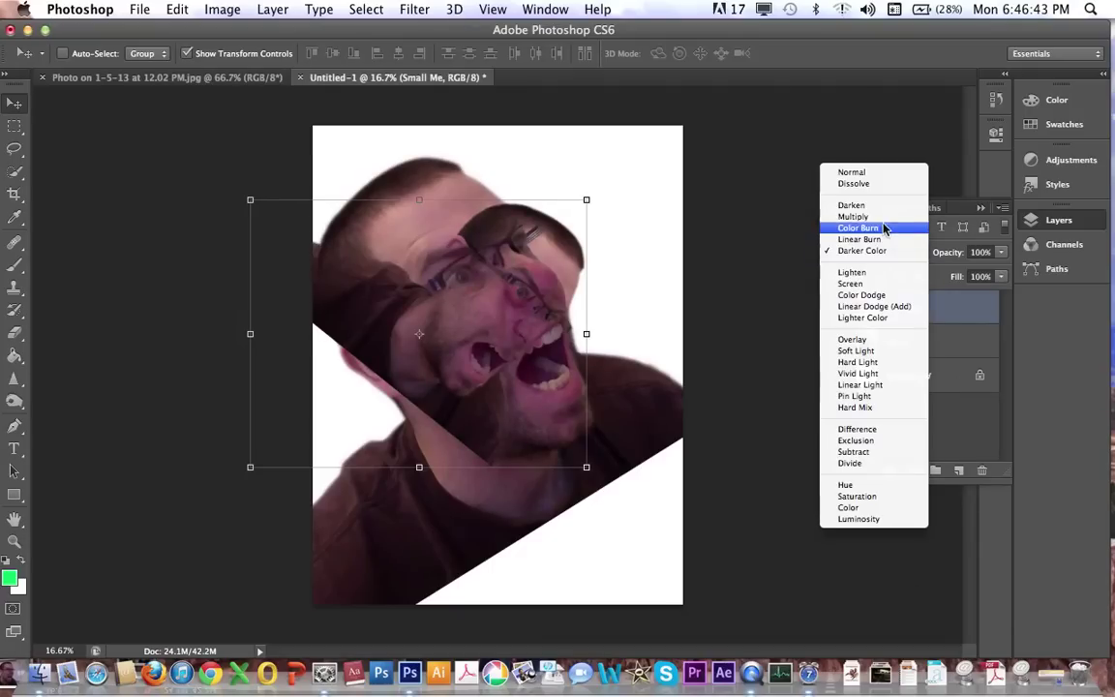
pyautogui.click(874, 172)
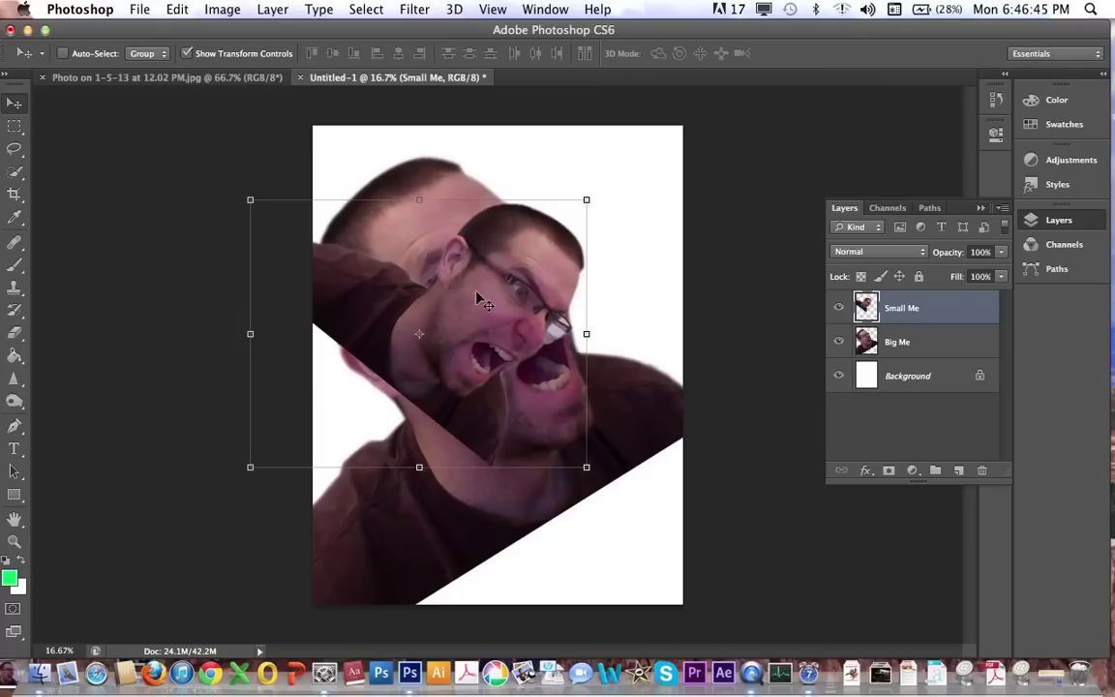
# Save As a layered PSD named after the subject, accepting the compatibility option.
pyautogui.click(136, 8)
pyautogui.click(194, 213)
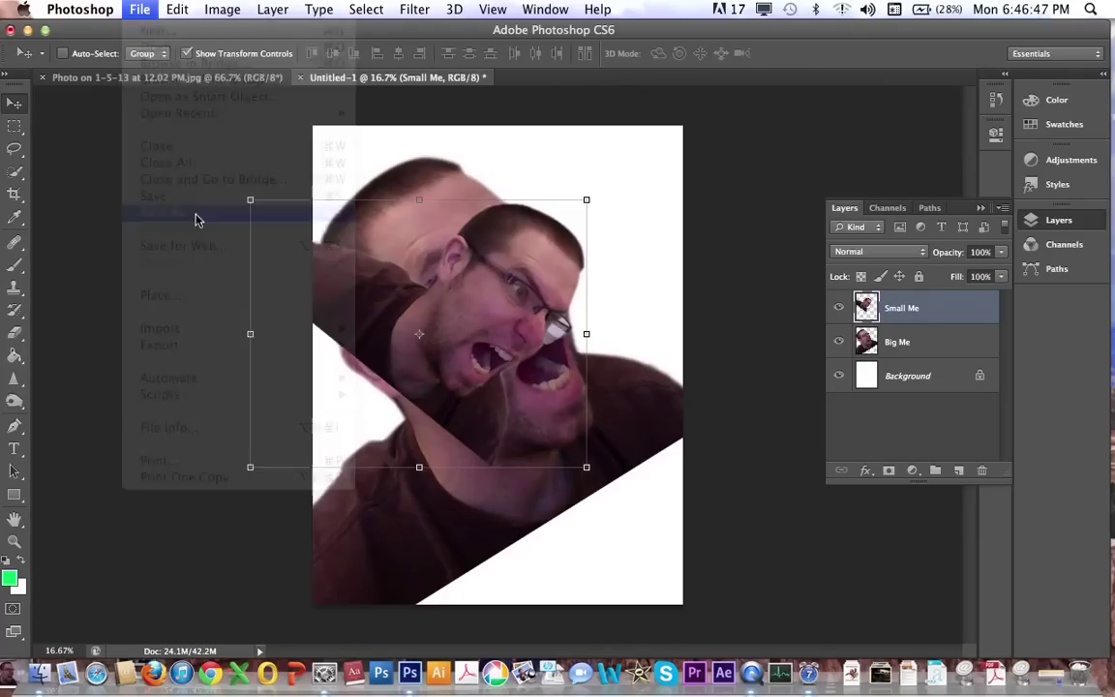
pyautogui.write('rand')
pyautogui.press('super+d')
pyautogui.write('y')
pyautogui.press('BackSpace')
pyautogui.press('BackSpace')
pyautogui.press('BackSpace')
pyautogui.press('BackSpace')
pyautogui.press('BackSpace')
pyautogui.write('Brandt Ye')
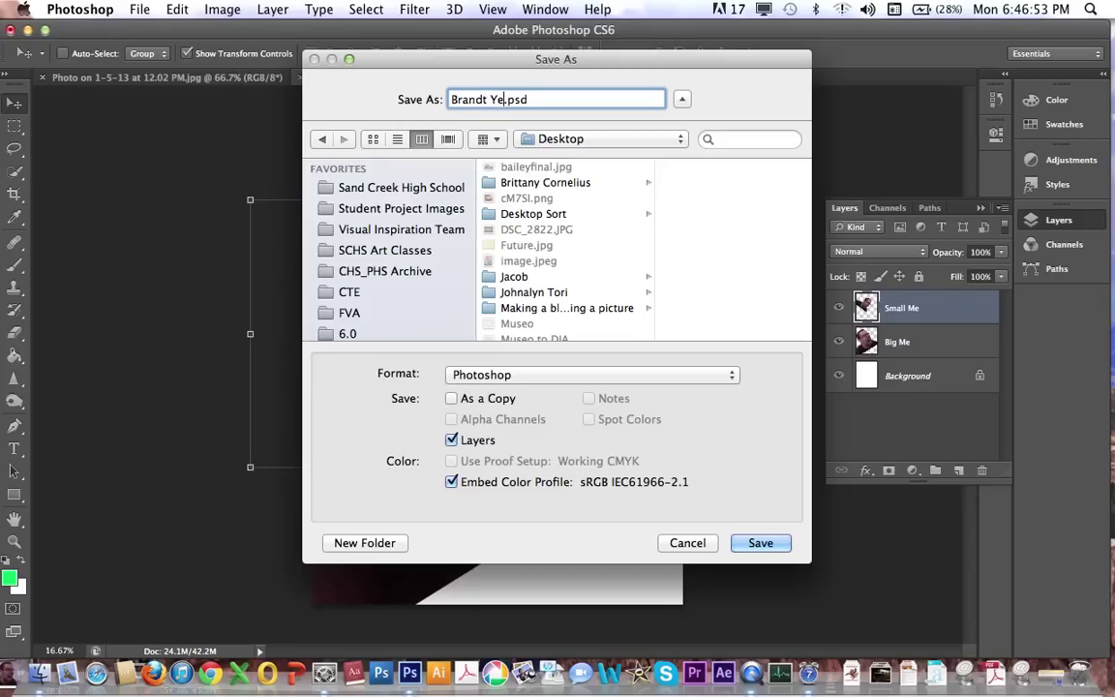
pyautogui.write('lling')
pyautogui.press('Return')
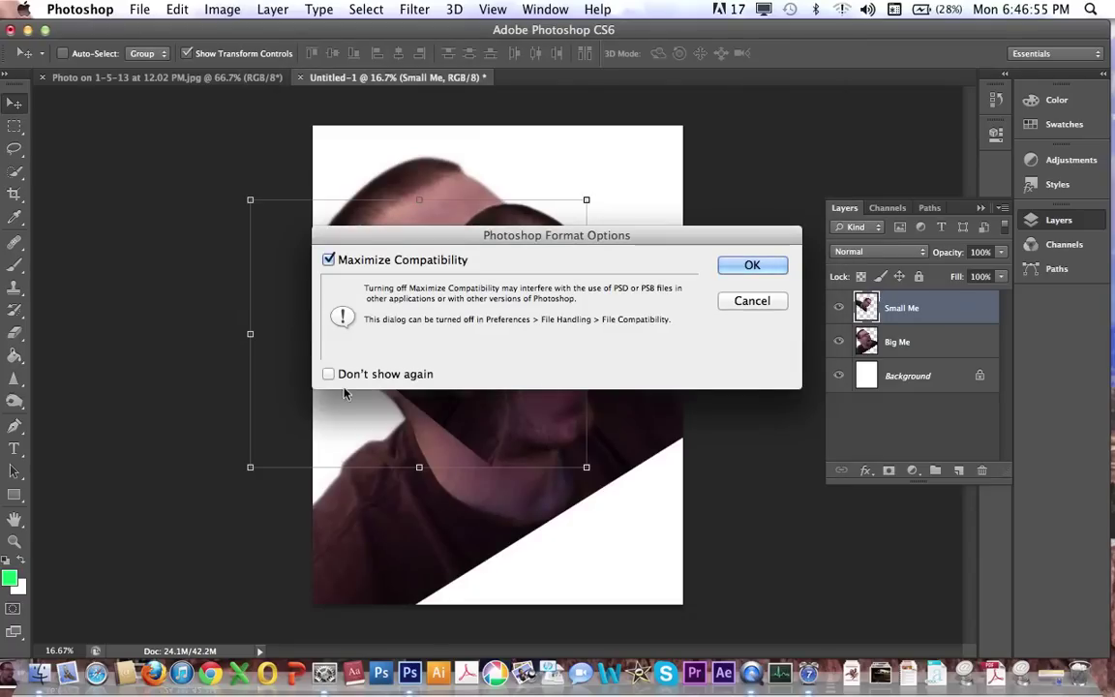
pyautogui.click(751, 267)
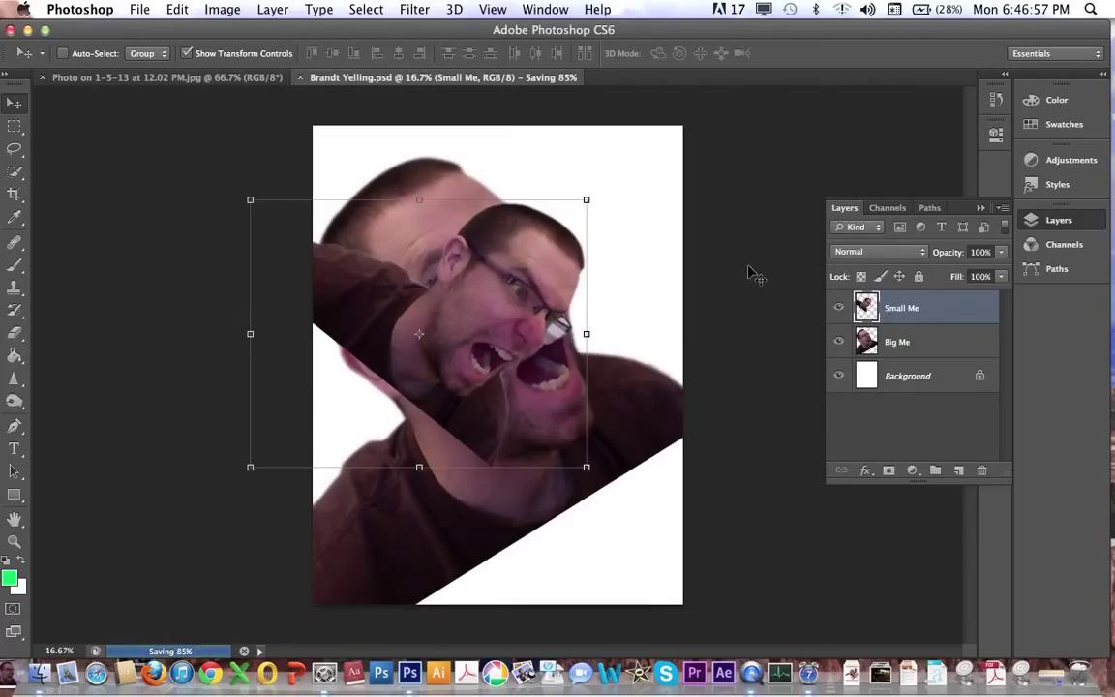